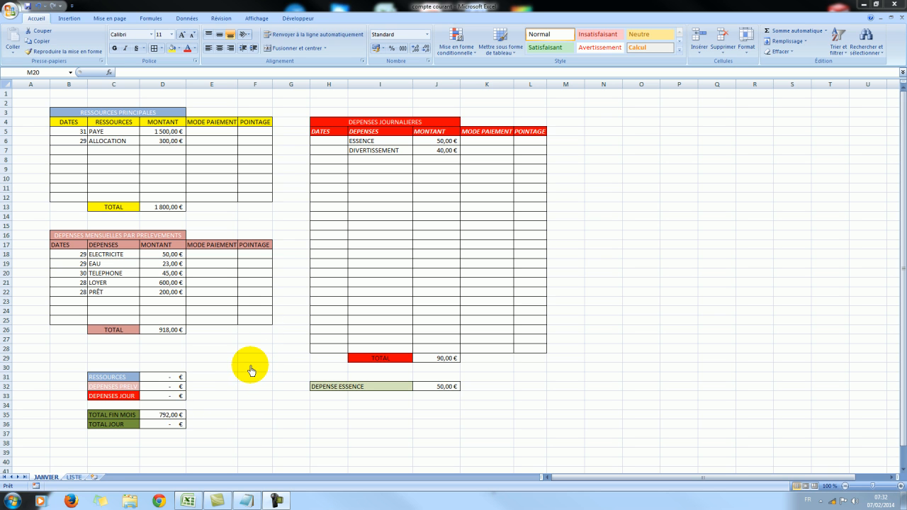
# Insert eleven new blank worksheets after the LISTE sheet in the compte courant workbook.
pyautogui.click(95, 481)
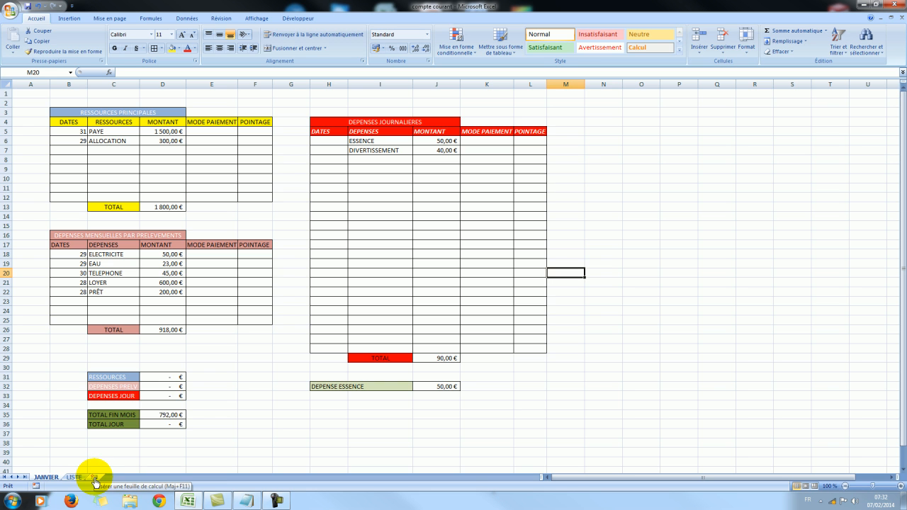
pyautogui.click(95, 478)
pyautogui.click(123, 478)
pyautogui.click(149, 479)
pyautogui.click(178, 477)
pyautogui.click(208, 477)
pyautogui.click(241, 478)
pyautogui.click(260, 477)
pyautogui.click(289, 477)
pyautogui.click(316, 477)
pyautogui.click(343, 479)
pyautogui.click(370, 479)
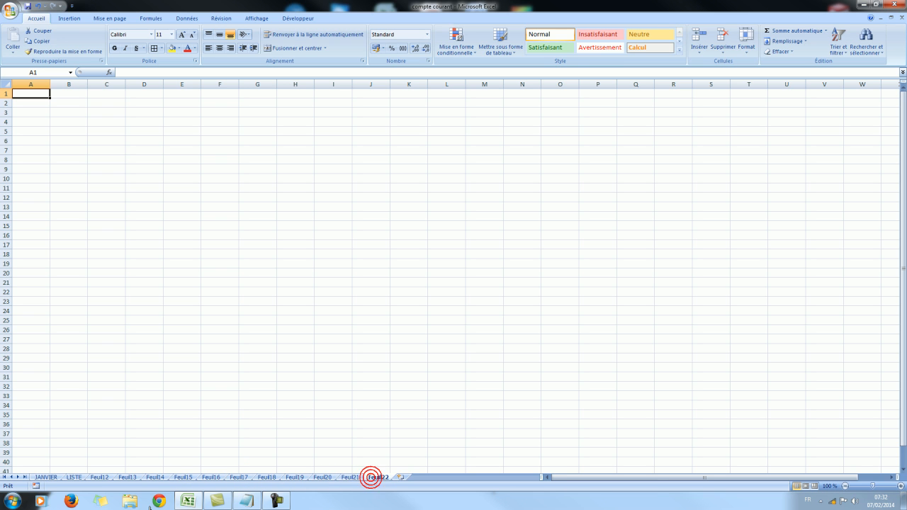
# Move the LISTE sheet behind all the blank worksheets, to the end of the sheet order.
pyautogui.click(74, 477)
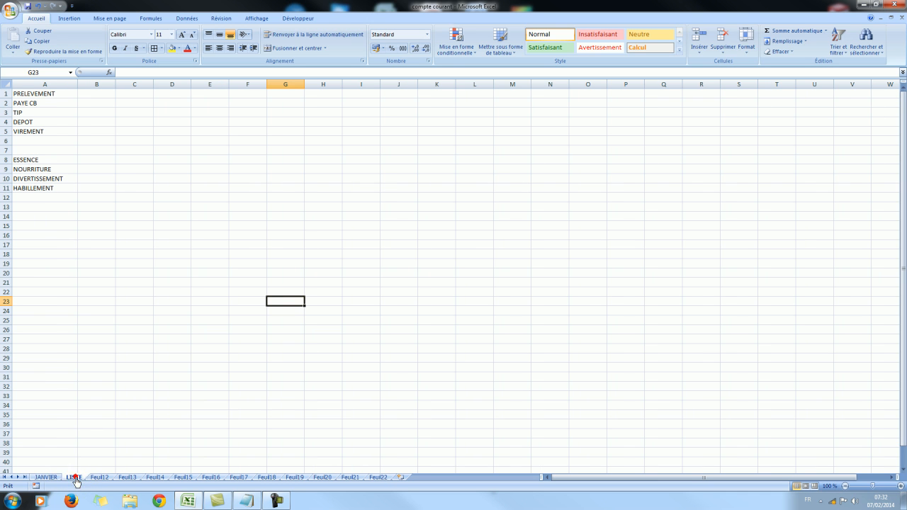
pyautogui.moveTo(74, 480); pyautogui.dragTo(398, 473)
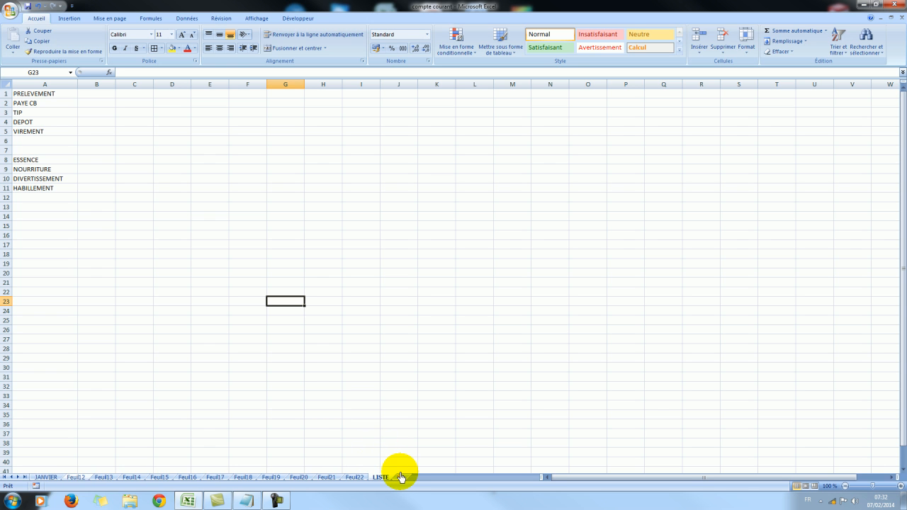
# Rename the first blank worksheet after JANVIER, Feuil12, as FEVRIER in capital letters.
pyautogui.click(77, 479)
pyautogui.rightClick(77, 479)
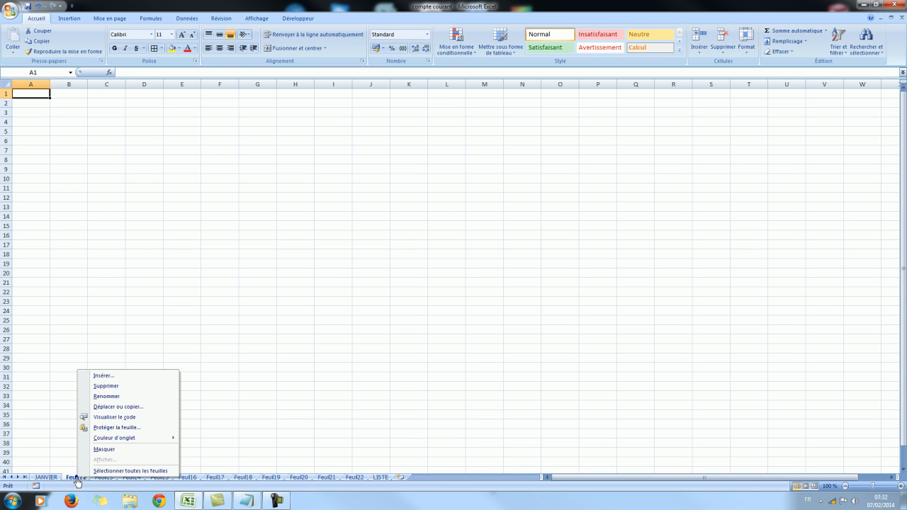
pyautogui.click(119, 398)
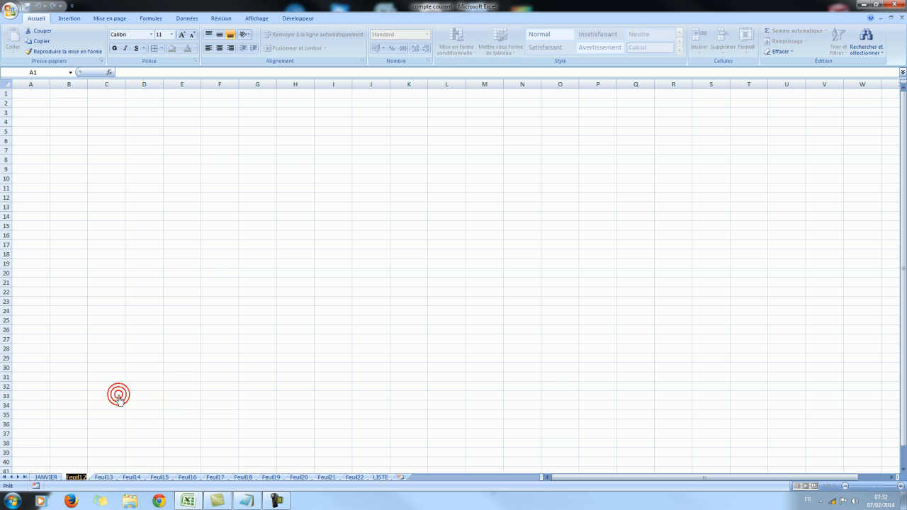
pyautogui.write('fevrier')
pyautogui.press('Return')
pyautogui.press('BackSpace')
pyautogui.press('BackSpace')
pyautogui.press('BackSpace')
pyautogui.press('BackSpace')
pyautogui.press('BackSpace')
pyautogui.press('BackSpace')
pyautogui.press('BackSpace')
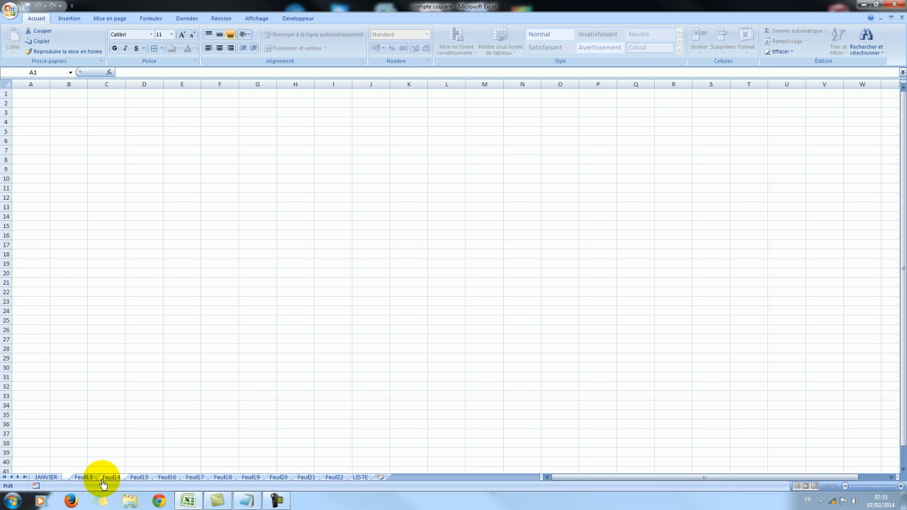
pyautogui.write('FEVRIER')
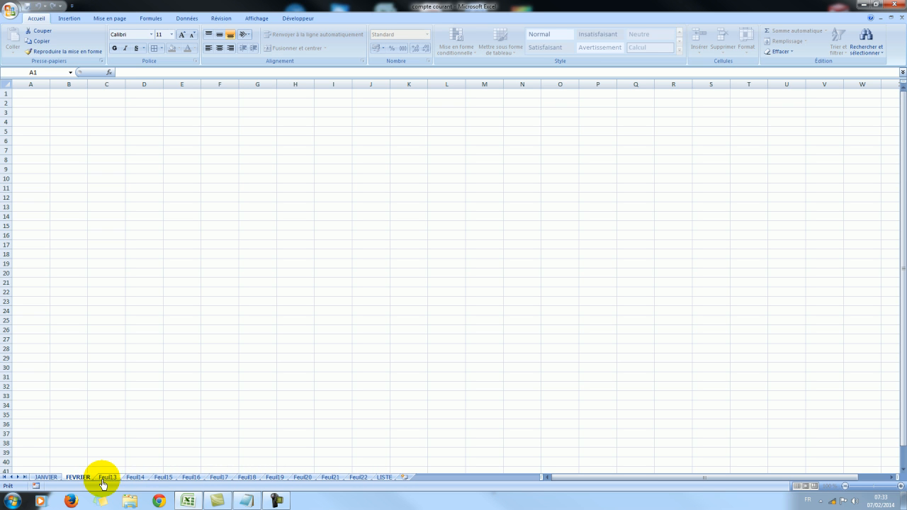
# Rename the Feuil13 worksheet, directly after FEVRIER, as MARS.
pyautogui.click(105, 478)
pyautogui.rightClick(104, 479)
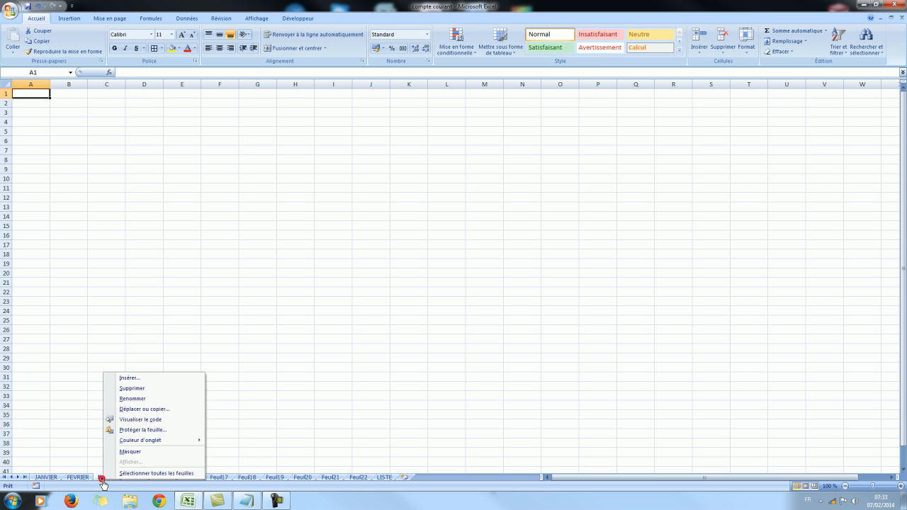
pyautogui.click(139, 399)
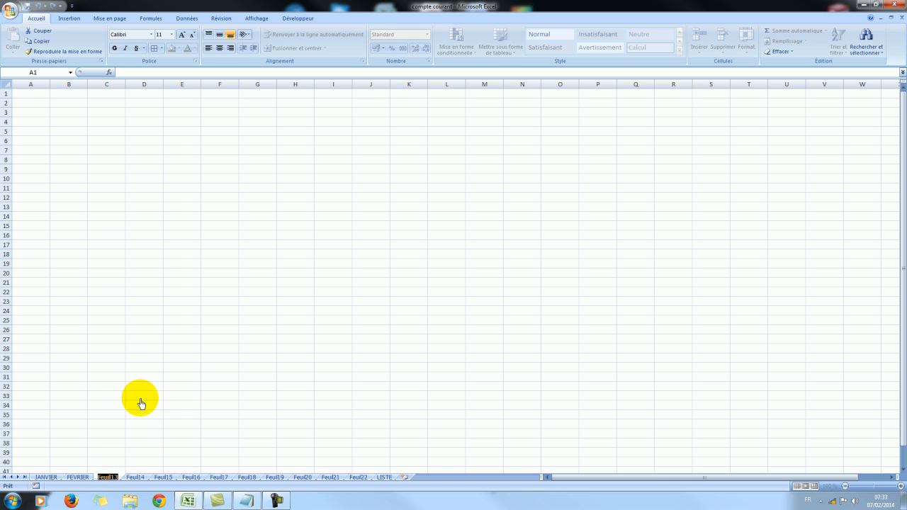
pyautogui.write('MARS')
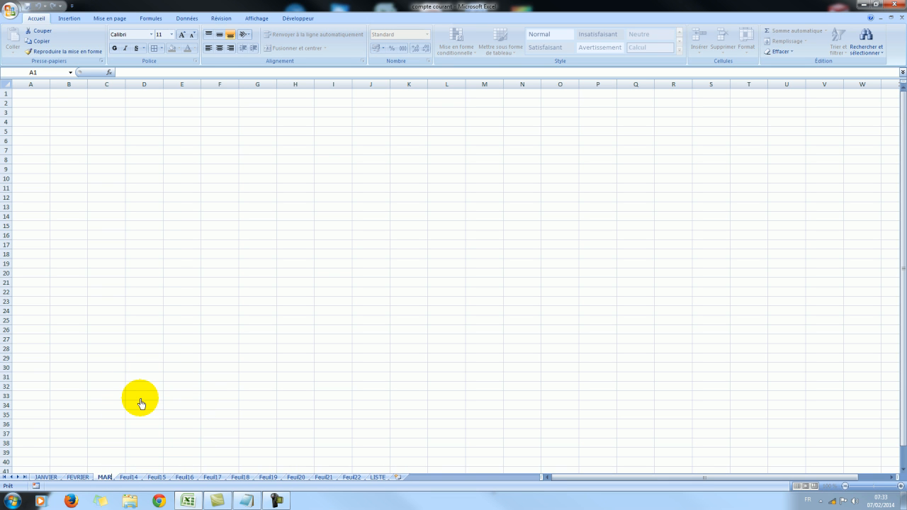
pyautogui.press('Return')
# Rename the Feuil14 worksheet, directly after MARS, as AVRIL.
pyautogui.click(141, 478)
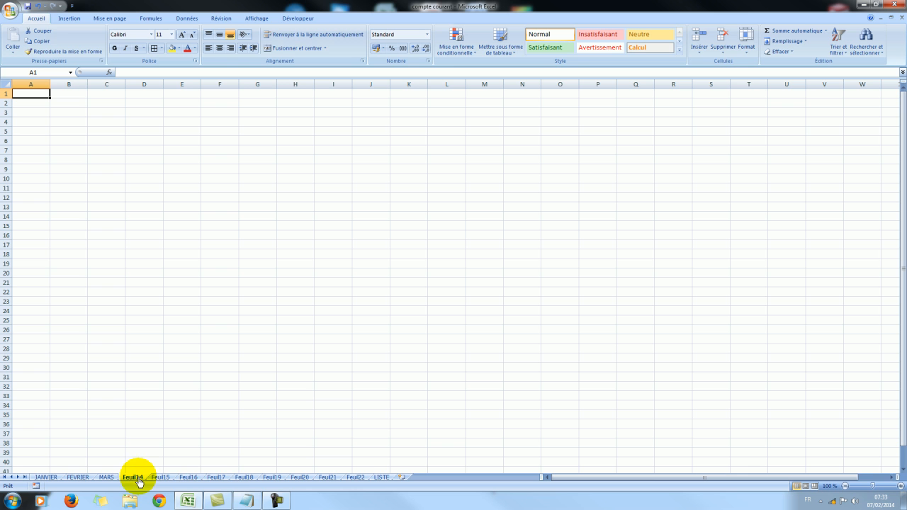
pyautogui.rightClick(140, 478)
pyautogui.click(164, 398)
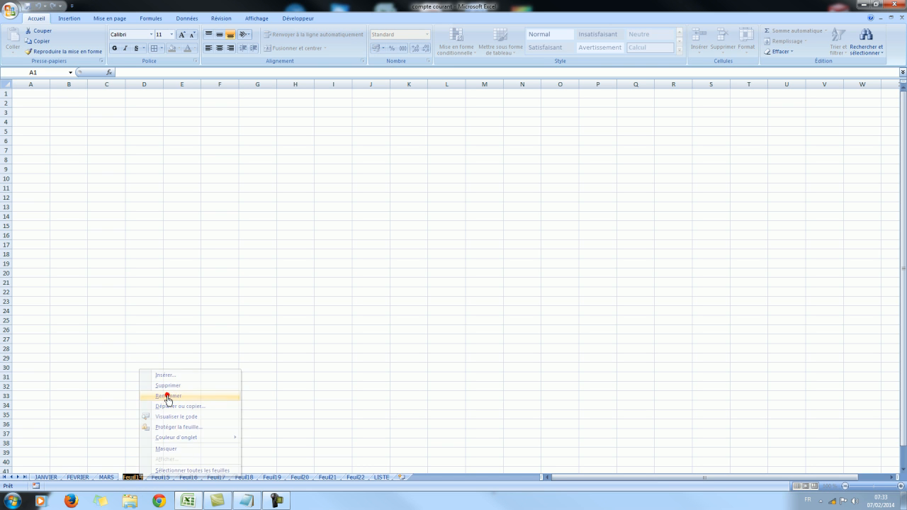
pyautogui.write('AVE')
pyautogui.press('BackSpace')
pyautogui.write('RIL')
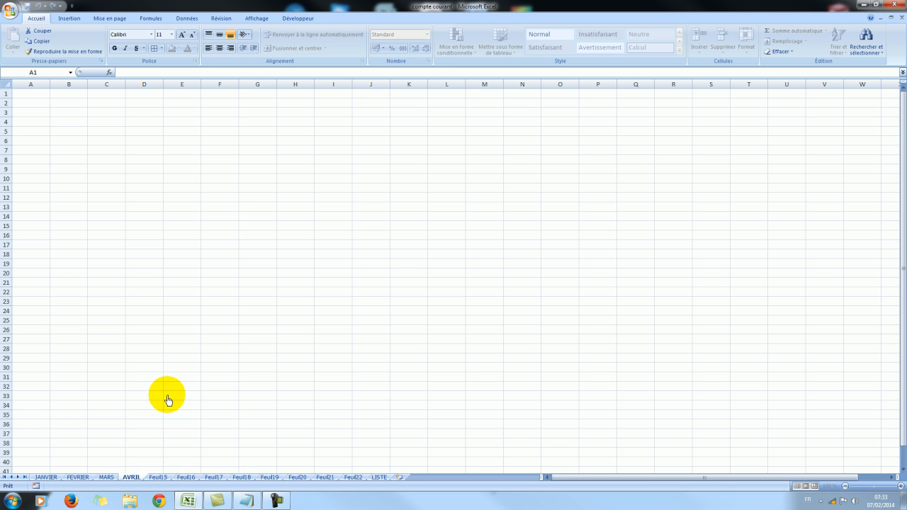
# Rename the Feuil15 worksheet, directly after AVRIL, as MAI.
pyautogui.click(157, 478)
pyautogui.rightClick(158, 479)
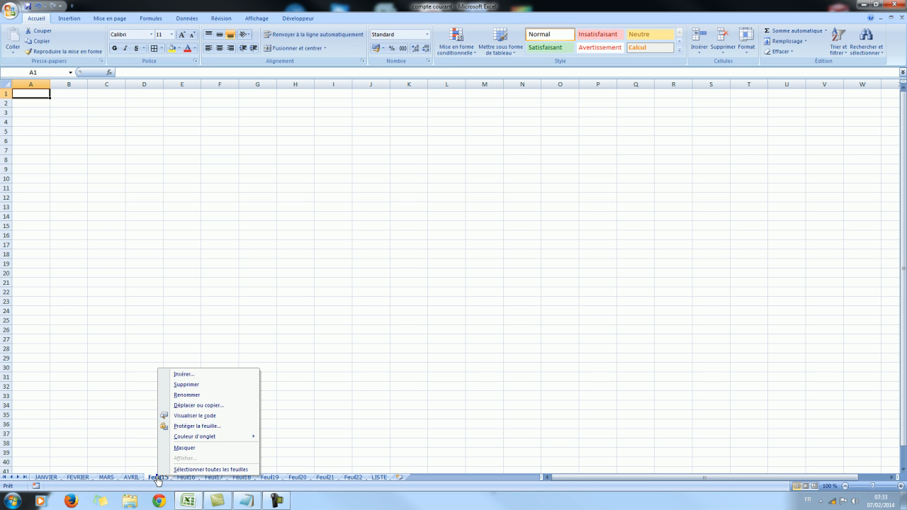
pyautogui.click(191, 395)
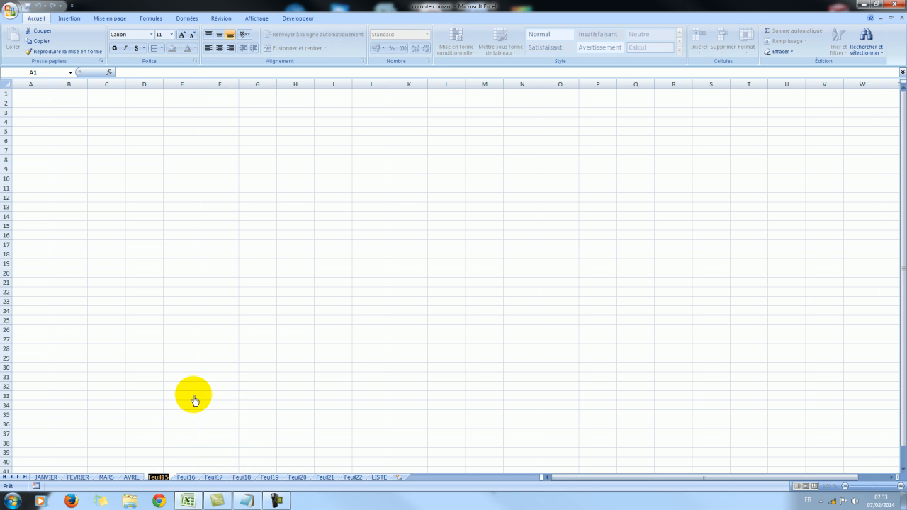
pyautogui.write('MAI')
# Rename the Feuil16 worksheet, directly after MAI, as JUIN.
pyautogui.click(181, 478)
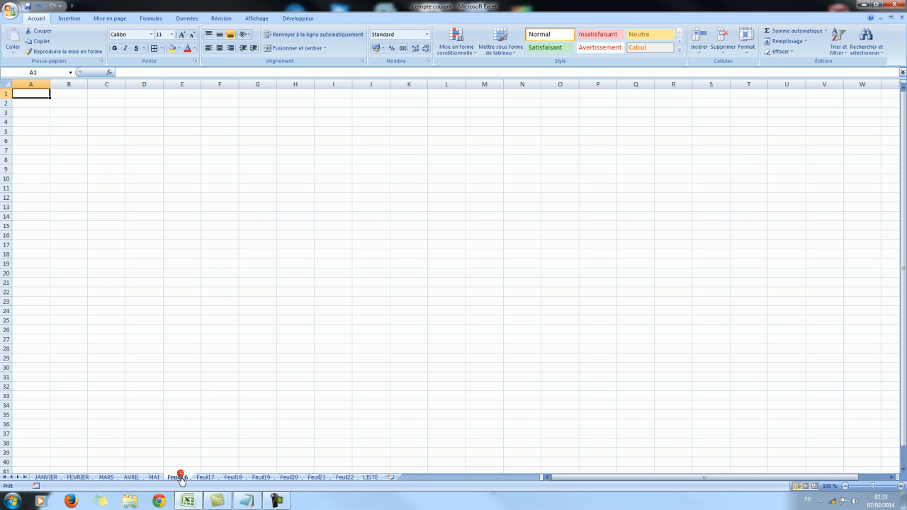
pyautogui.rightClick(181, 478)
pyautogui.click(210, 401)
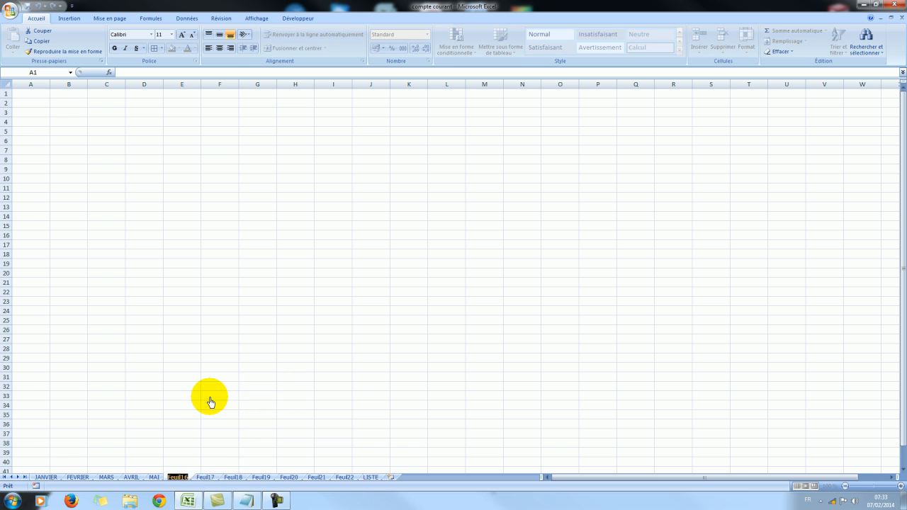
pyautogui.write('JUIN')
pyautogui.press('Return')
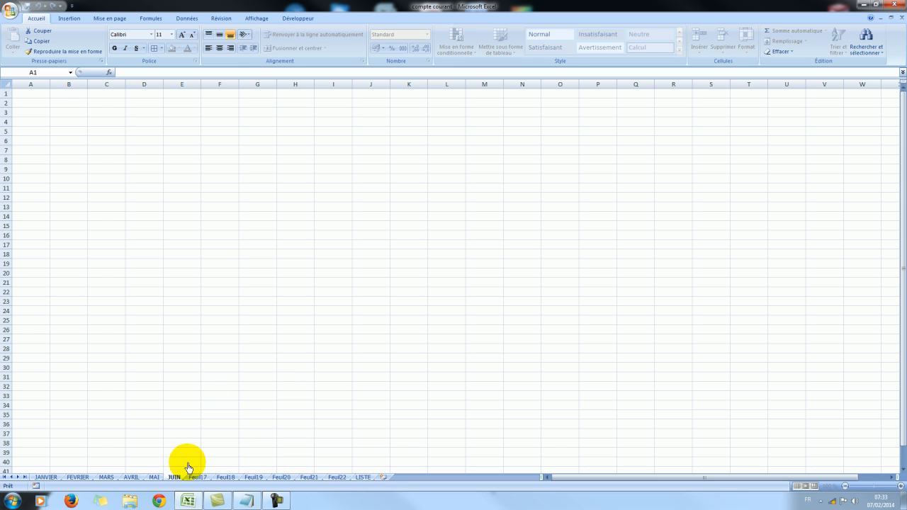
# Rename the Feuil17 worksheet, directly after JUIN, as JUILLET.
pyautogui.rightClick(198, 479)
pyautogui.click(227, 398)
pyautogui.write('JUILLET')
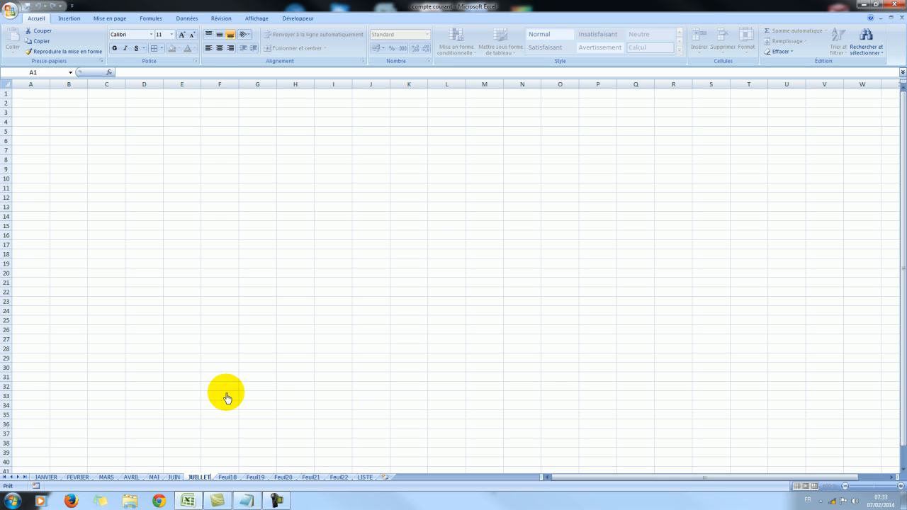
# Rename the Feuil18 worksheet, directly after JUILLET, as AOUT.
pyautogui.click(227, 477)
pyautogui.rightClick(227, 477)
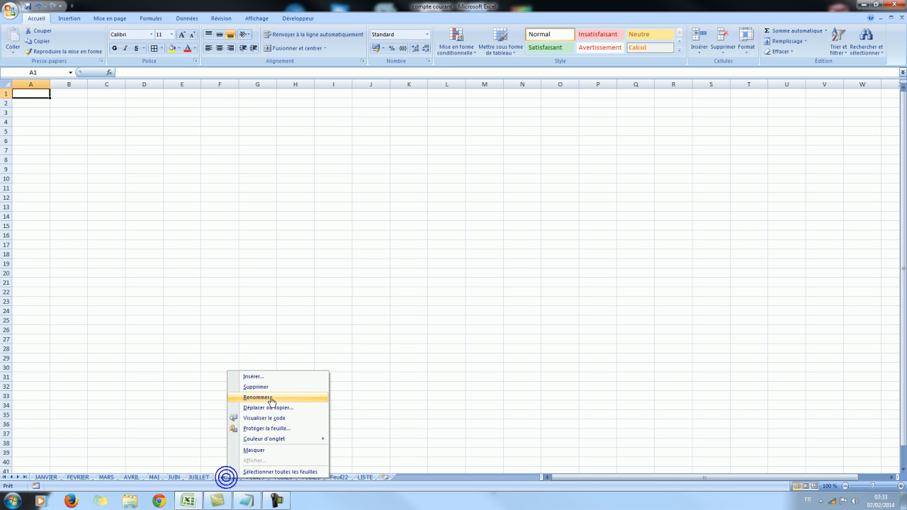
pyautogui.click(265, 398)
pyautogui.write('A')
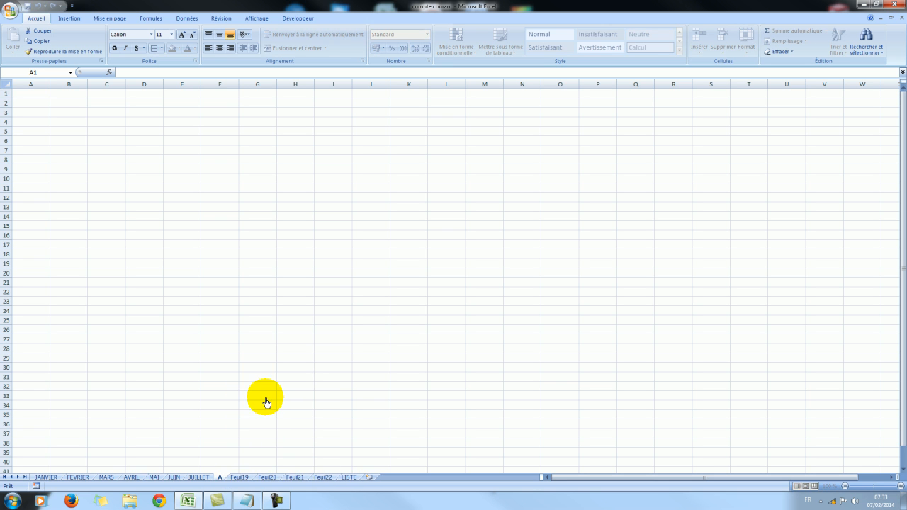
pyautogui.write('OUT')
pyautogui.press('Return')
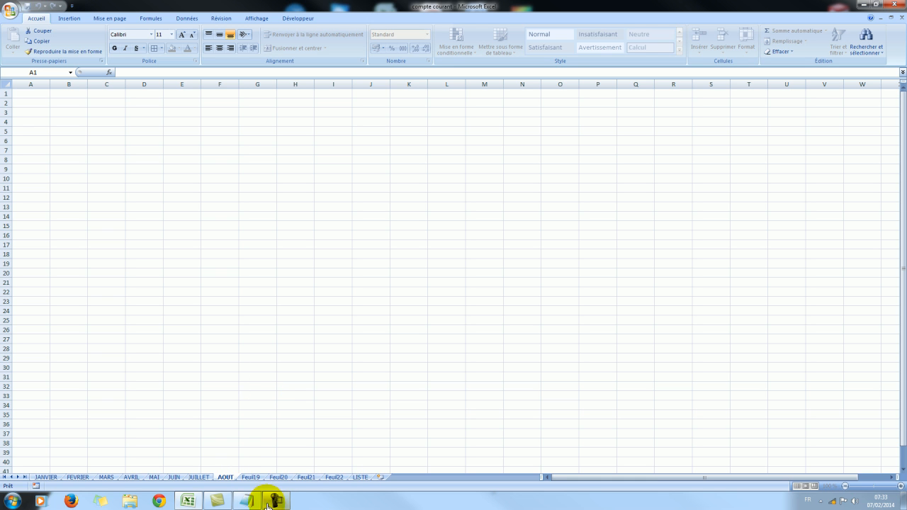
# Rename the Feuil19 worksheet, directly after AOUT, as SEPETEMBRE.
pyautogui.rightClick(250, 479)
pyautogui.click(299, 398)
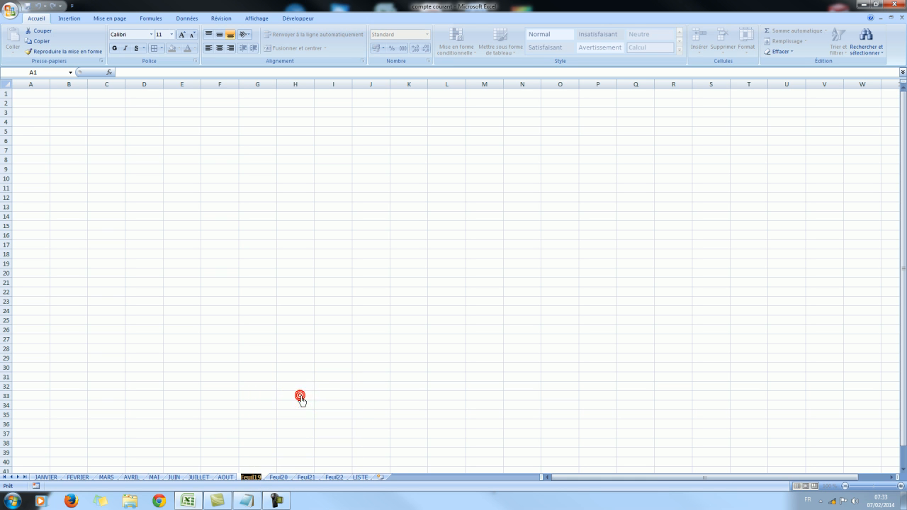
pyautogui.write('SEPETM')
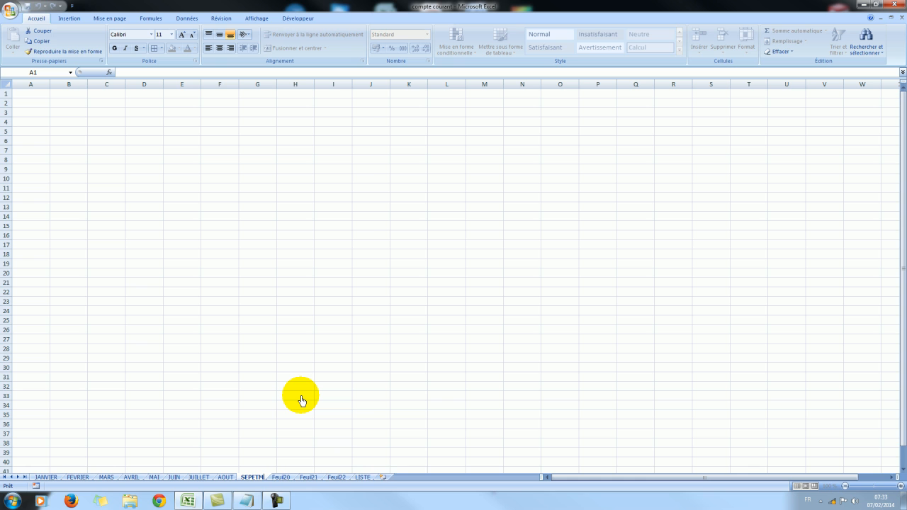
pyautogui.press('BackSpace')
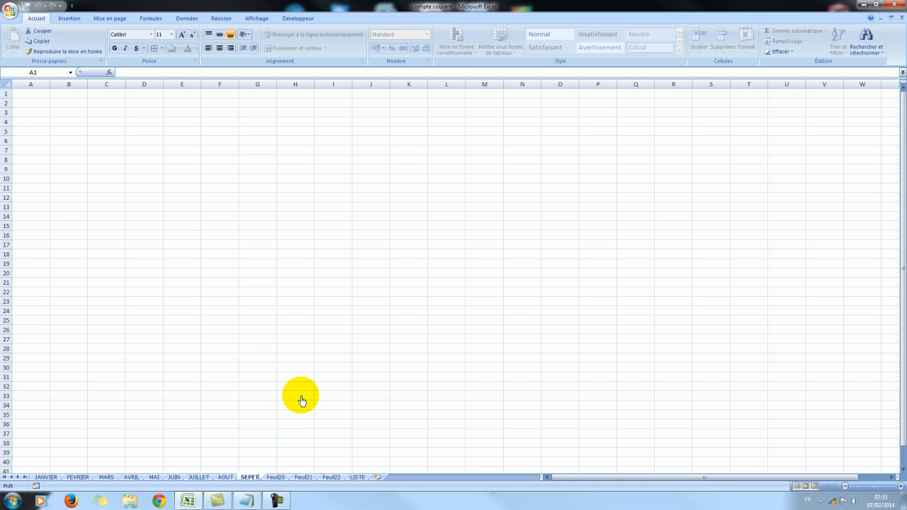
pyautogui.write('EMBR')
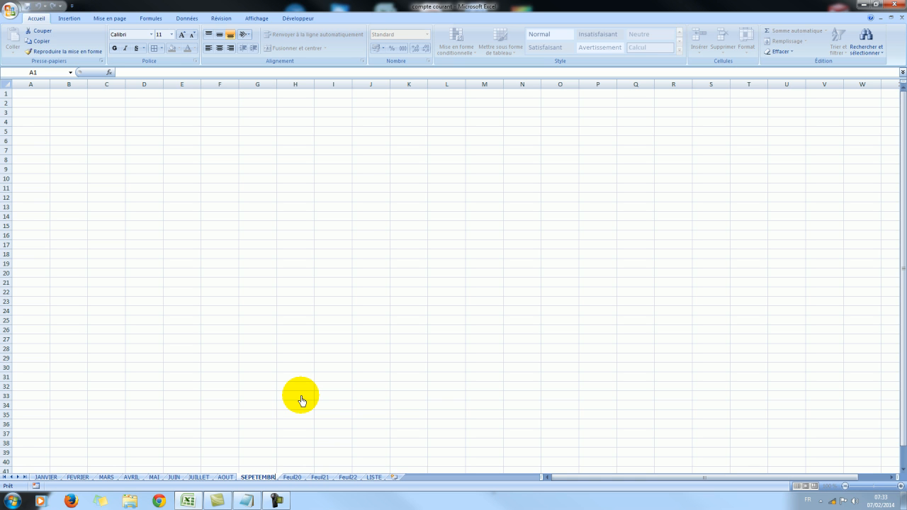
pyautogui.write('E')
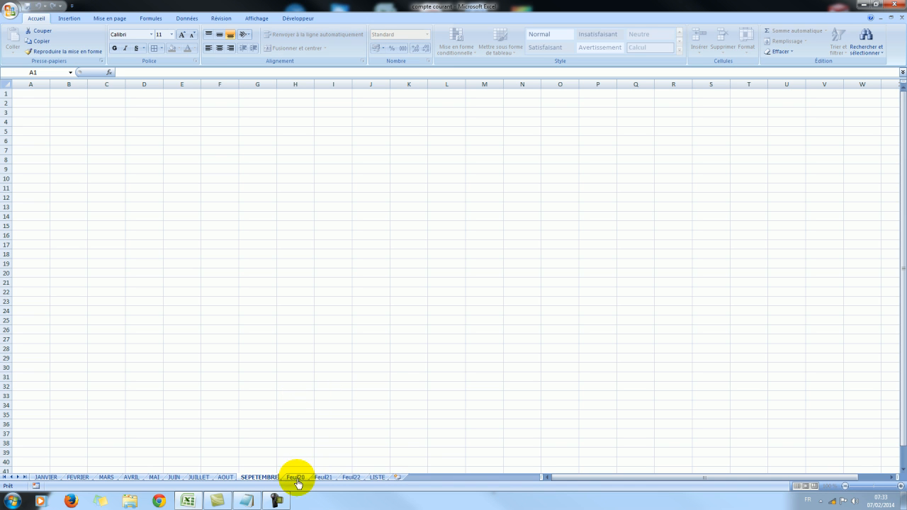
# Rename the Feuil20 worksheet, directly after SEPETEMBRE, as OCTOBRE.
pyautogui.rightClick(296, 478)
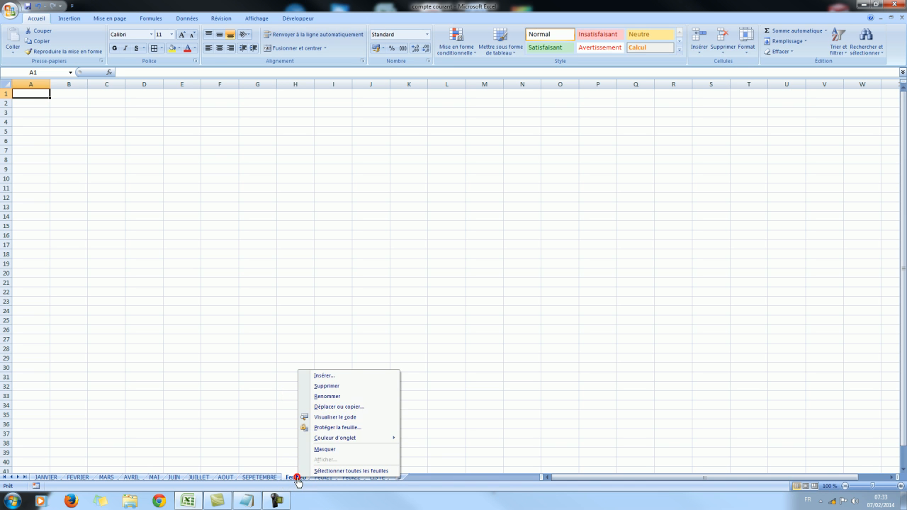
pyautogui.click(328, 395)
pyautogui.write('o')
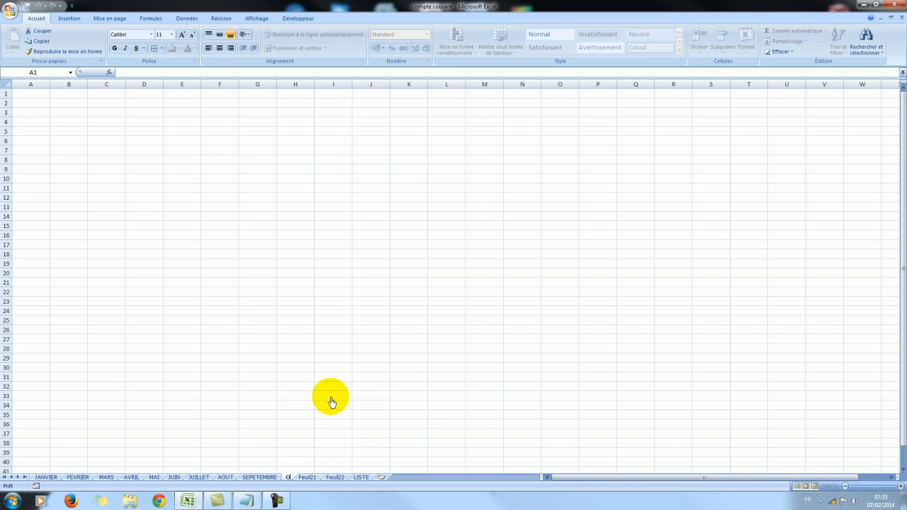
pyautogui.write('CTOBR')
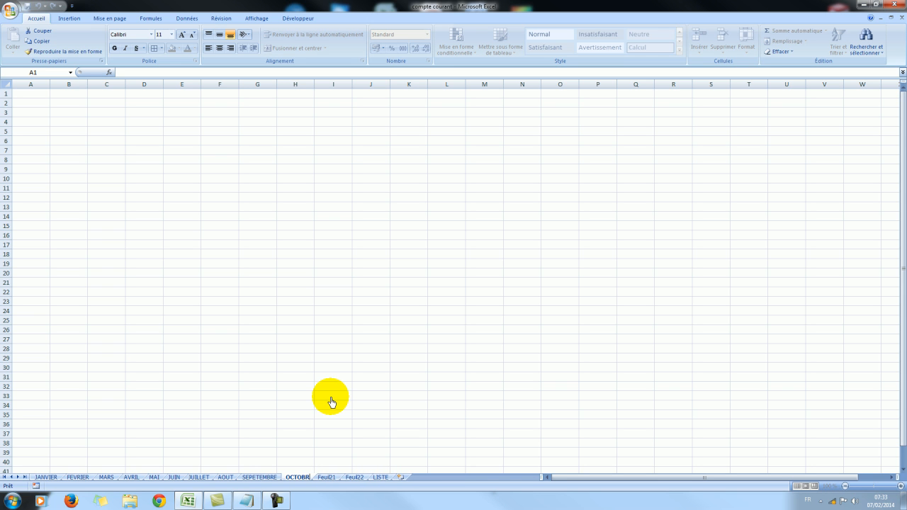
pyautogui.write('E')
# Rename the Feuil21 worksheet, directly after OCTOBRE, as NOVEMEBRE.
pyautogui.rightClick(335, 478)
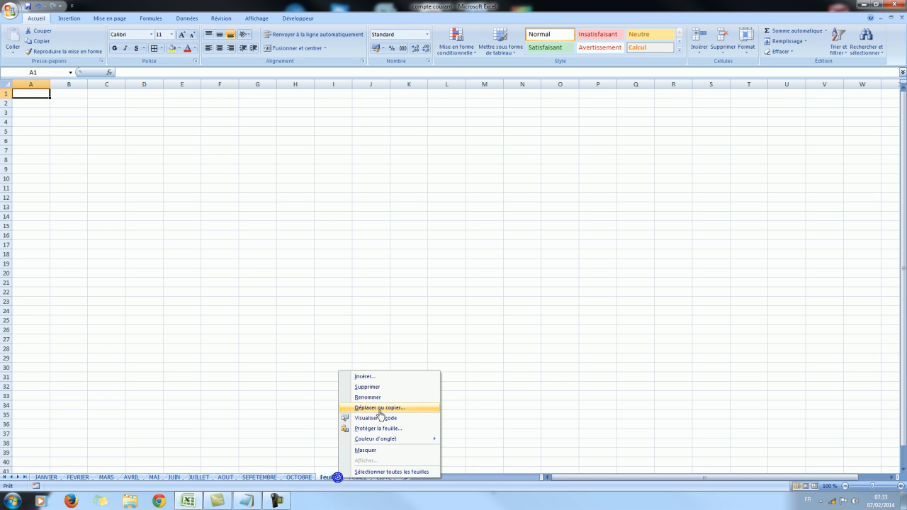
pyautogui.click(378, 397)
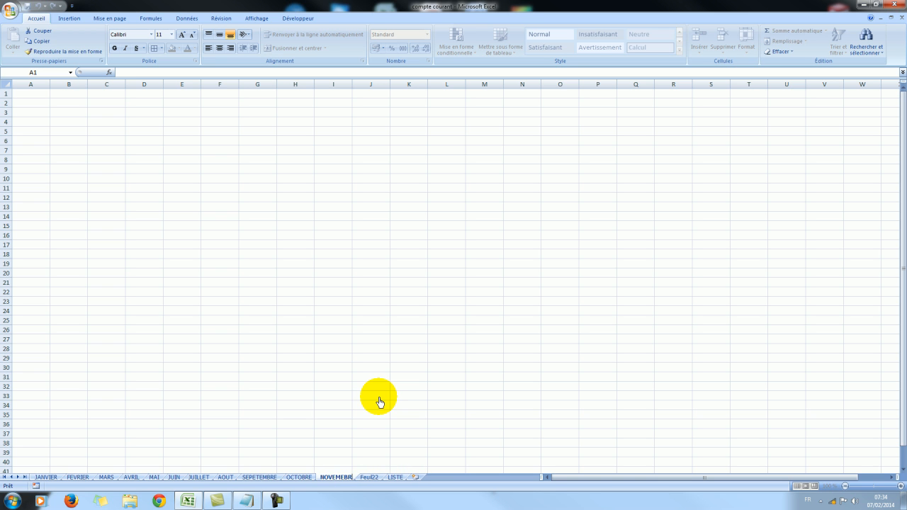
pyautogui.write('NOVEMEBRE')
# Rename the Feuil22 worksheet, directly after NOVEMEBRE, as DECEMBRE.
pyautogui.click(373, 477)
pyautogui.rightClick(374, 478)
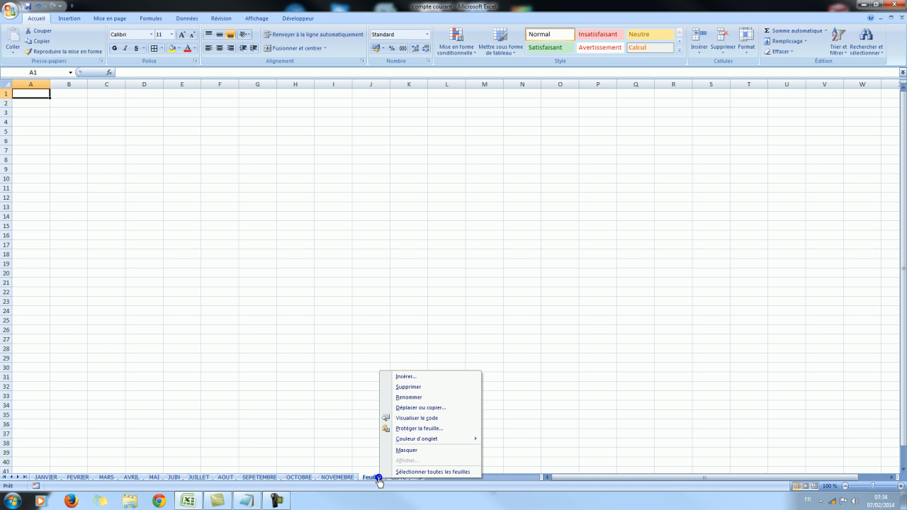
pyautogui.click(425, 400)
pyautogui.write('DECE')
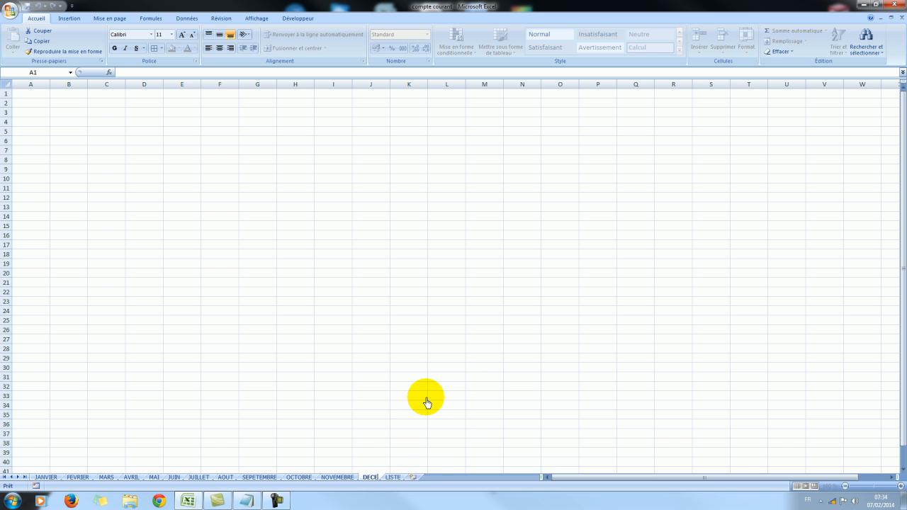
pyautogui.write('MBRE')
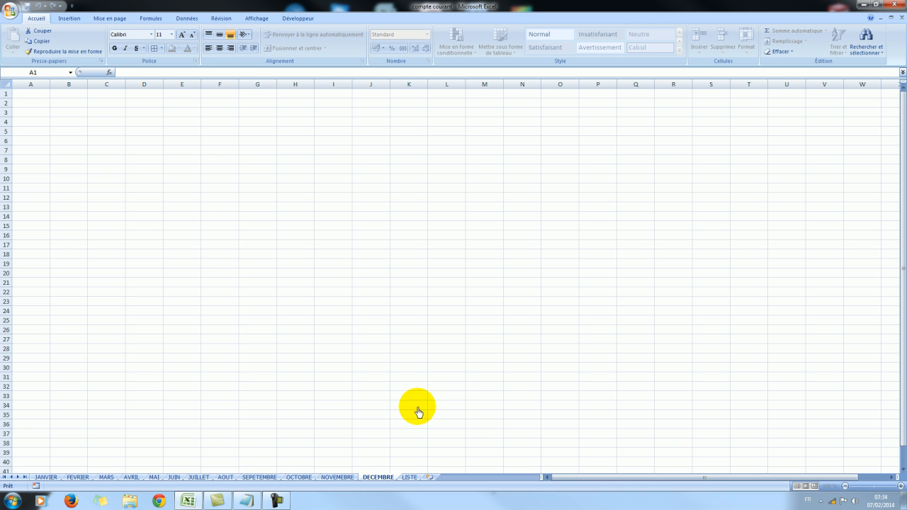
pyautogui.click(417, 410)
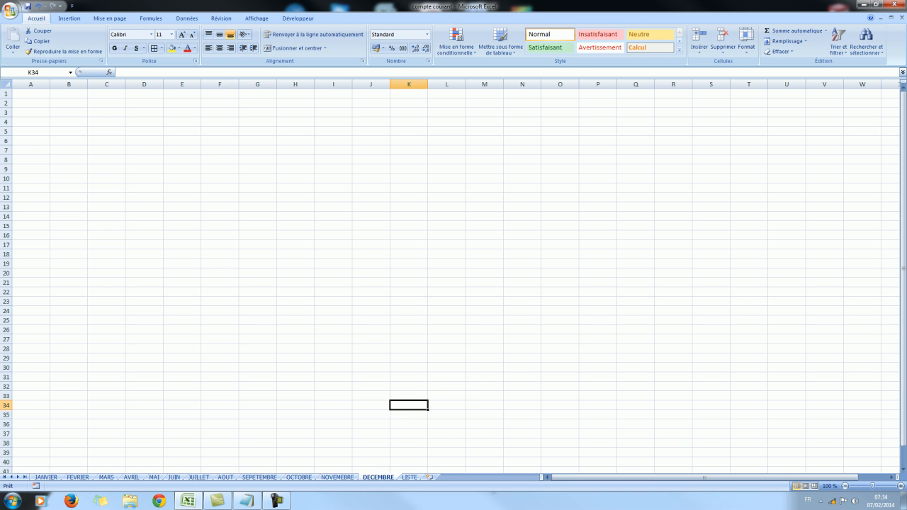
# Review the budget tables on the JANVIER worksheet and look through the following month worksheets.
pyautogui.click(46, 480)
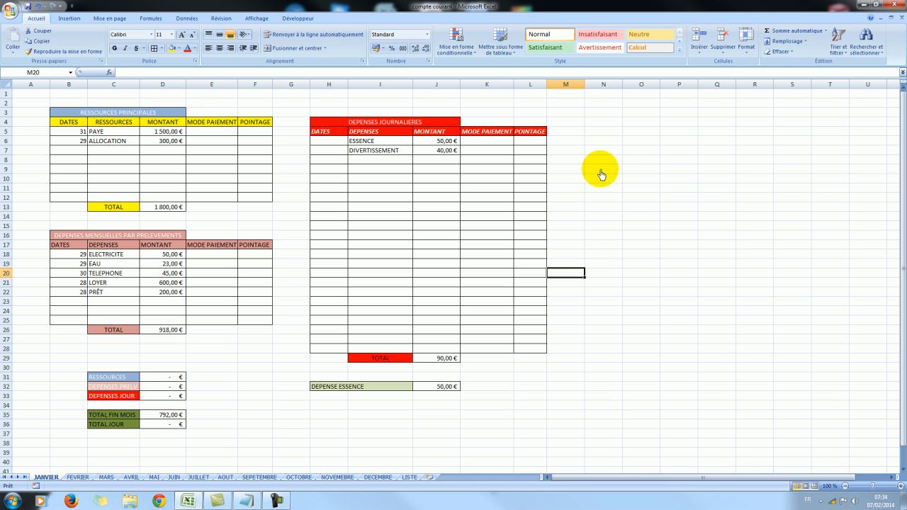
pyautogui.click(609, 136)
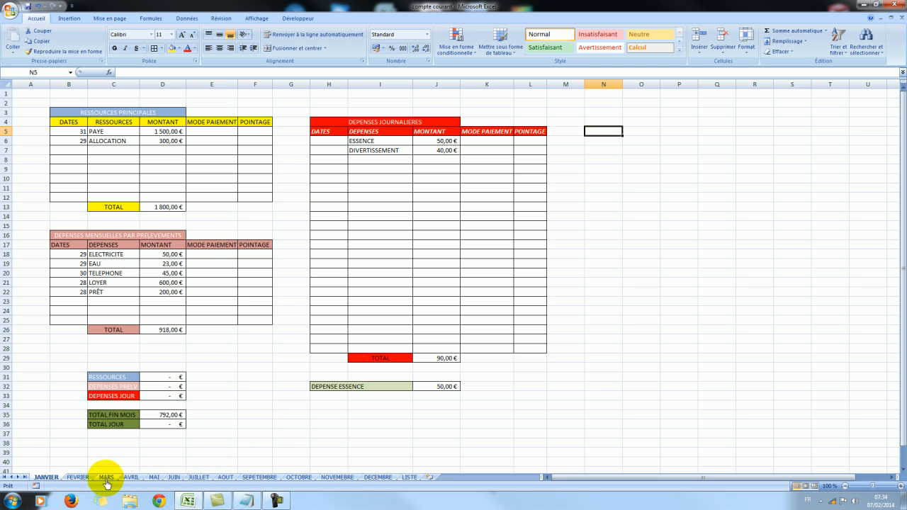
pyautogui.click(80, 477)
pyautogui.click(103, 477)
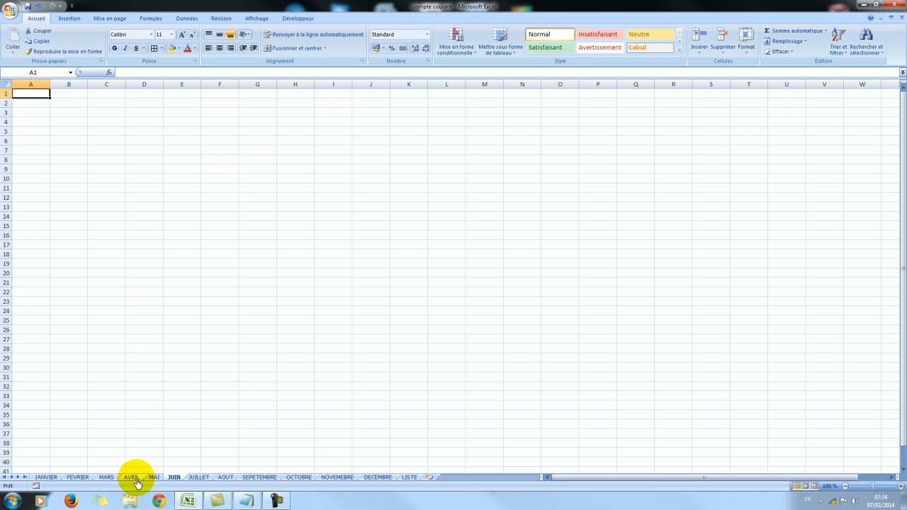
pyautogui.click(43, 477)
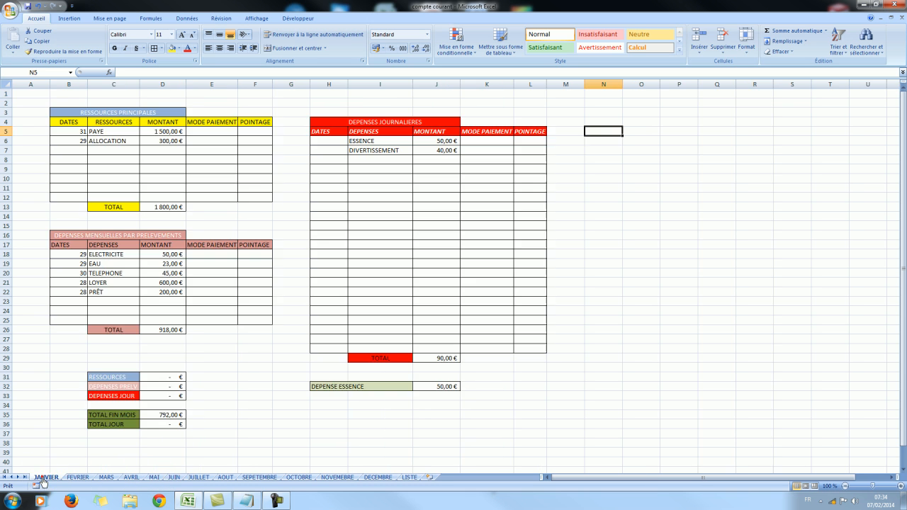
pyautogui.click(614, 135)
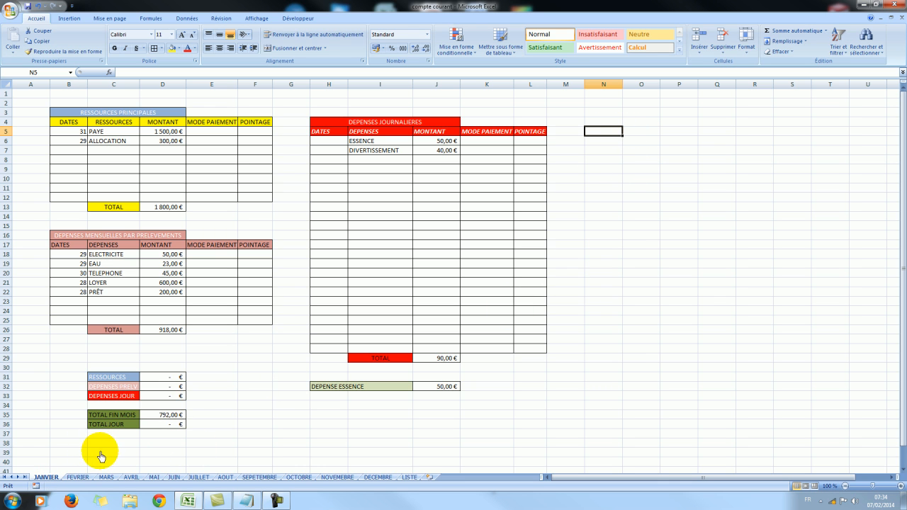
pyautogui.click(75, 477)
pyautogui.click(44, 478)
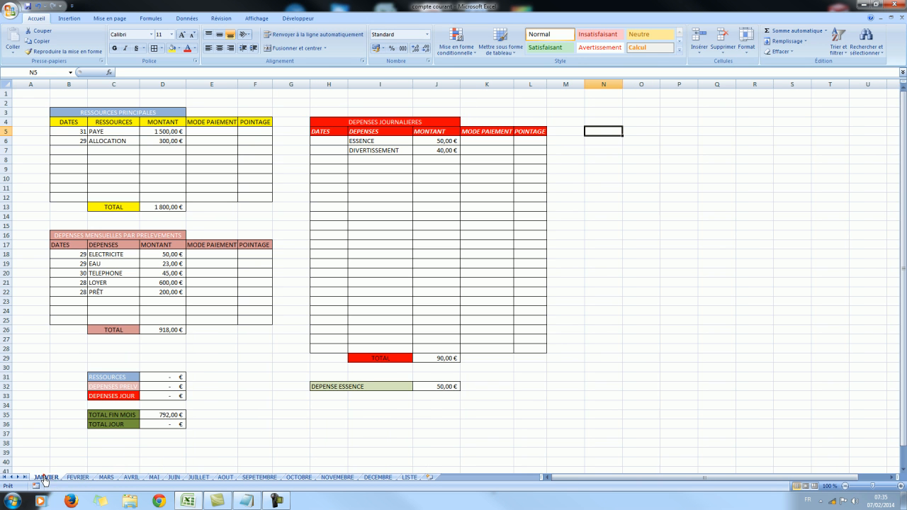
# Copy the entire JANVIER worksheet contents and paste them into the FEVRIER worksheet starting at cell A1.
pyautogui.rightClick(8, 89)
pyautogui.click(25, 98)
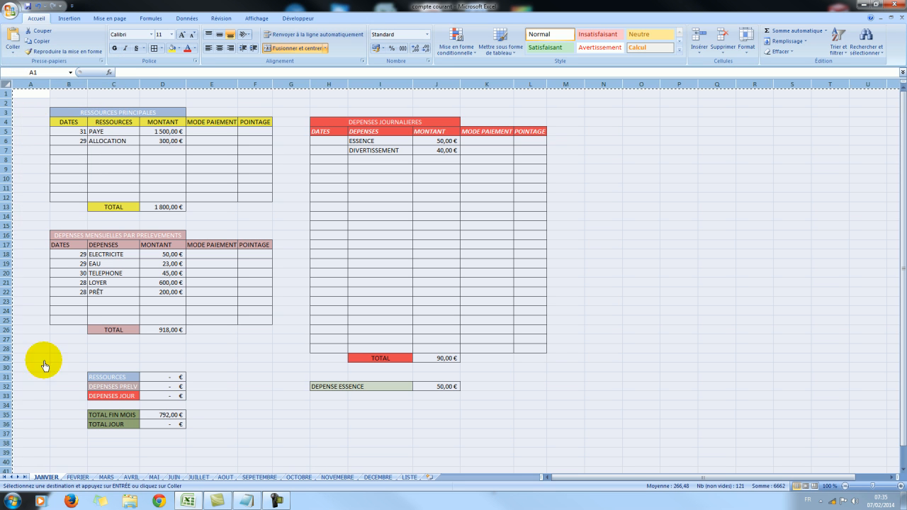
pyautogui.click(77, 477)
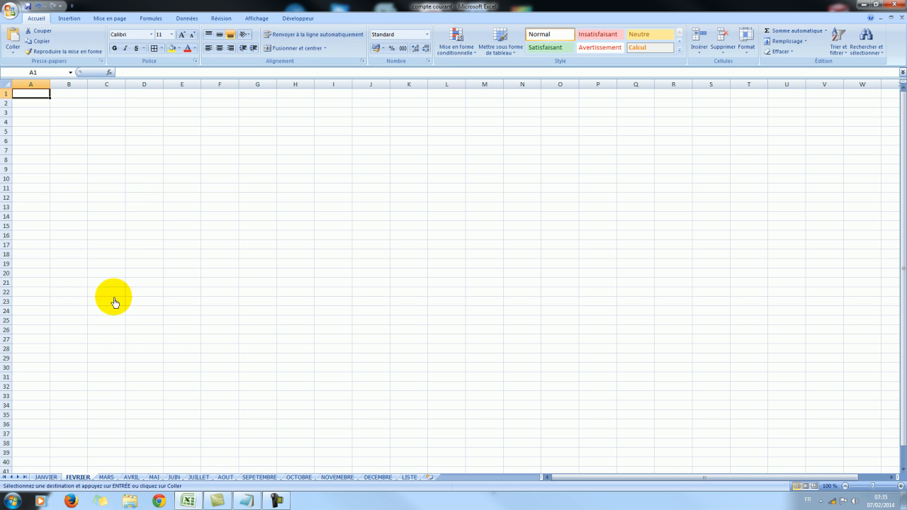
pyautogui.rightClick(33, 99)
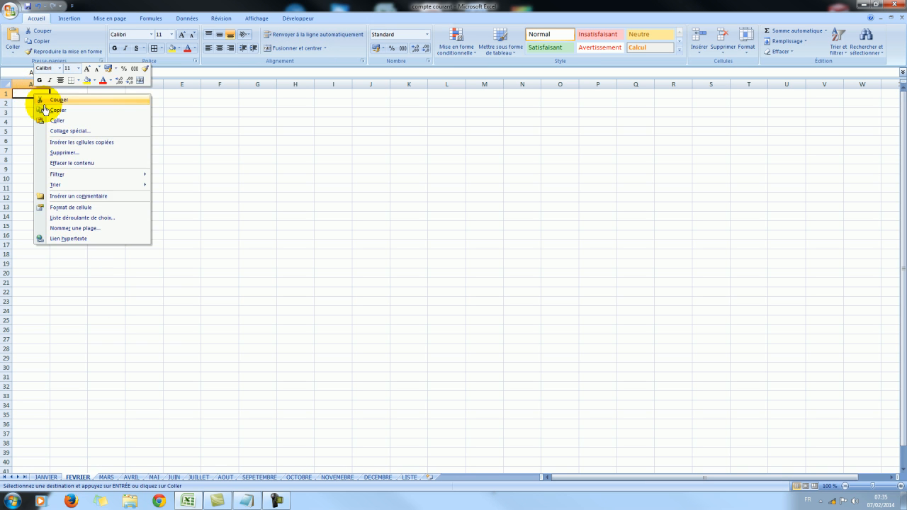
pyautogui.click(56, 122)
pyautogui.click(641, 140)
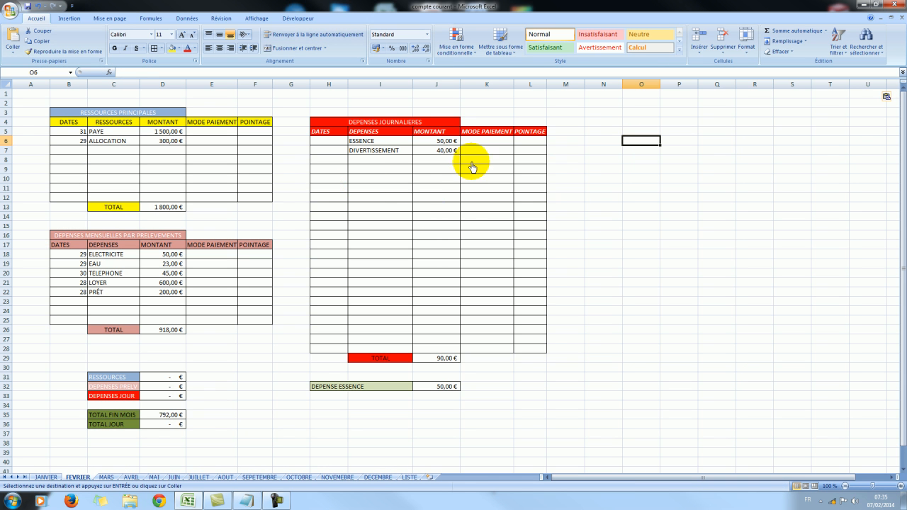
# Clear the ESSENCE and DIVERTISSEMENT entries and their amounts from the DEPENSES JOURNALIERES table on FEVRIER.
pyautogui.click(393, 145)
pyautogui.click(394, 145)
pyautogui.press('Delete')
pyautogui.click(396, 150)
pyautogui.press('Delete')
pyautogui.click(440, 141)
pyautogui.press('Delete')
pyautogui.click(440, 152)
pyautogui.press('Delete')
pyautogui.click(443, 169)
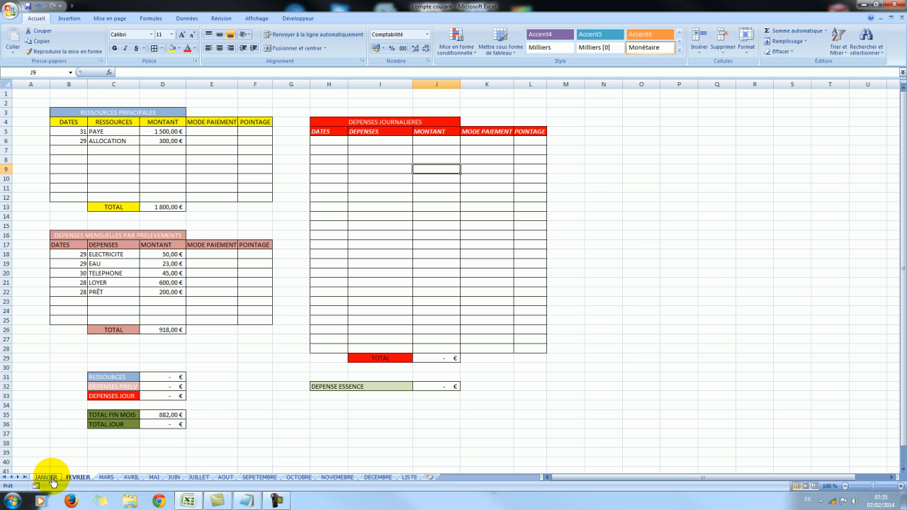
# Slightly widen column O and enter JANVIER in cell O5, and delete the empty column N before it.
pyautogui.click(633, 131)
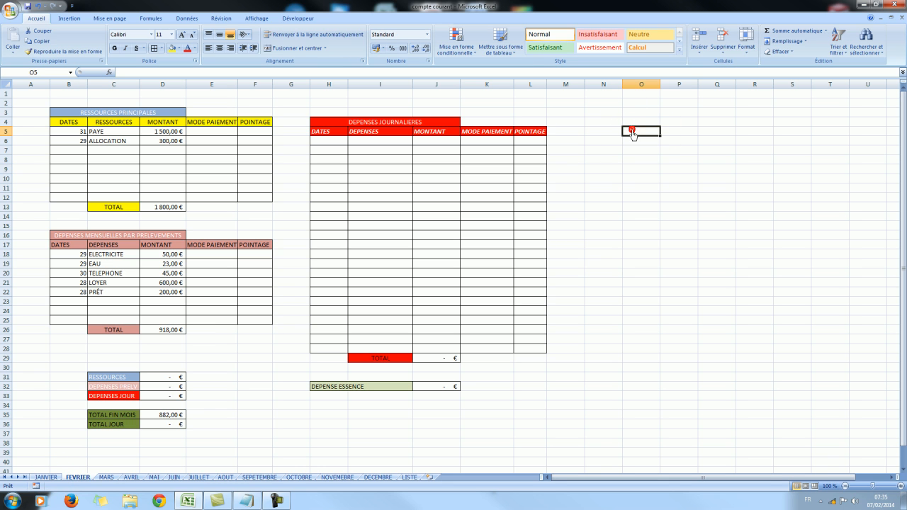
pyautogui.moveTo(660, 85); pyautogui.dragTo(666, 85)
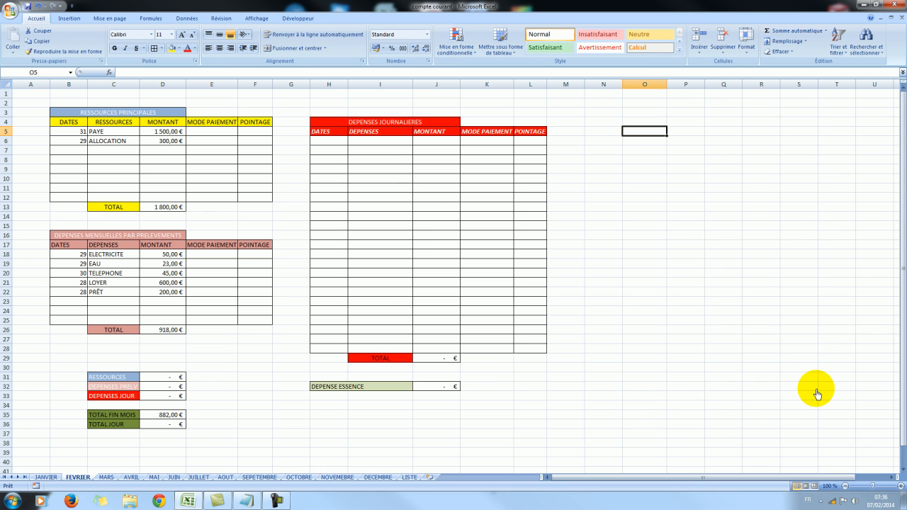
pyautogui.write('JANVIER')
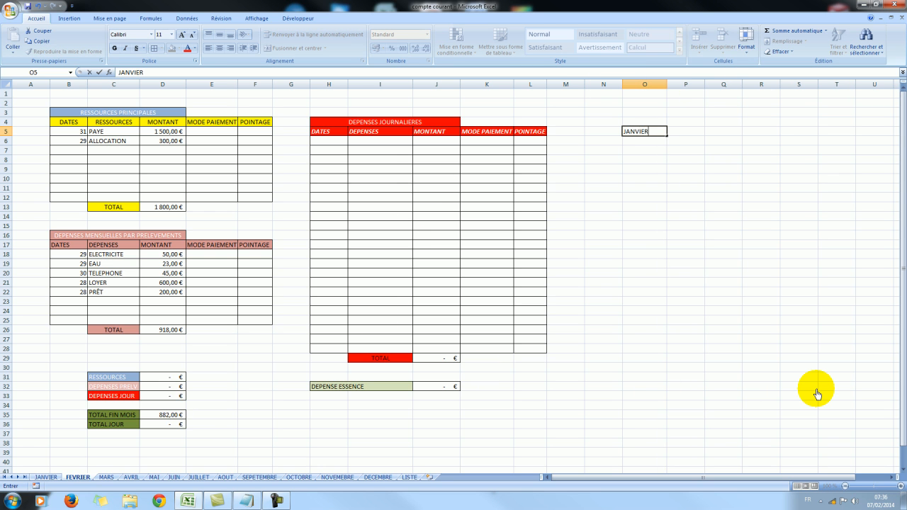
pyautogui.click(602, 85)
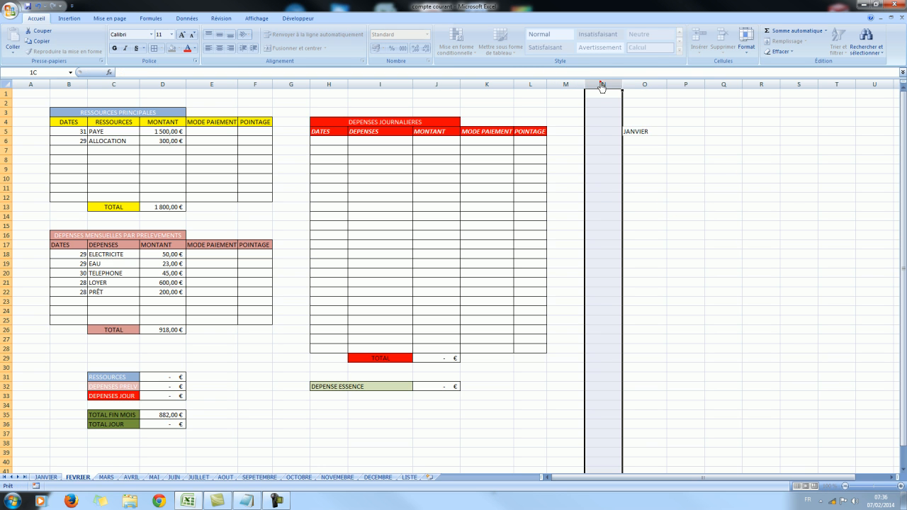
pyautogui.rightClick(602, 88)
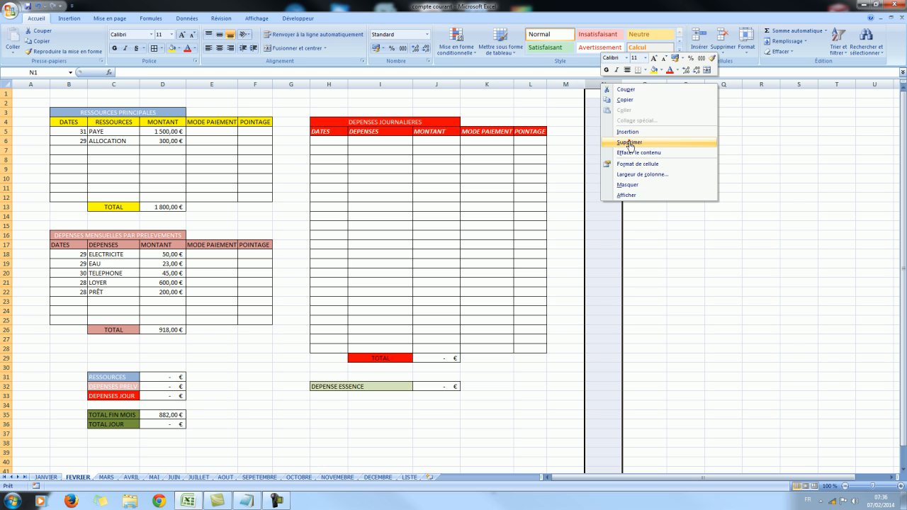
pyautogui.click(624, 142)
# Widen column O and enter the heading MONTANT IMPAYE in cell O4.
pyautogui.click(646, 122)
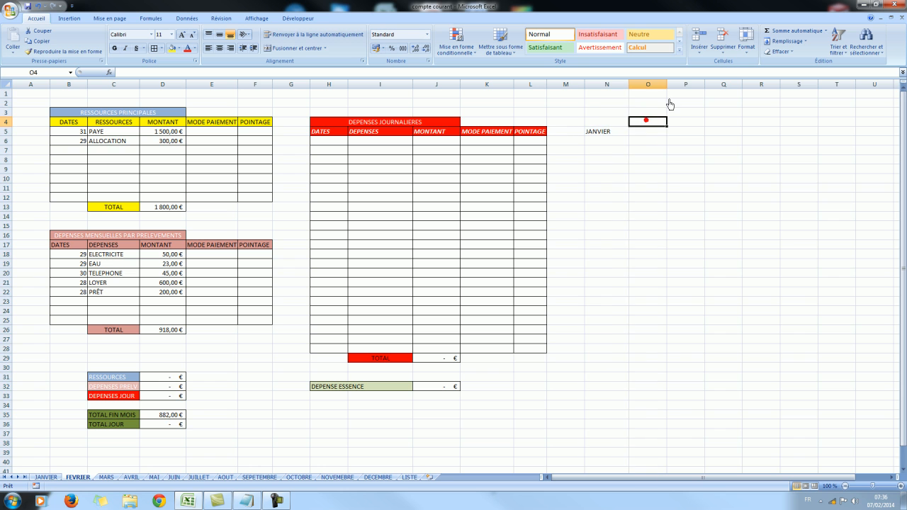
pyautogui.moveTo(667, 88); pyautogui.dragTo(688, 88)
pyautogui.click(657, 120)
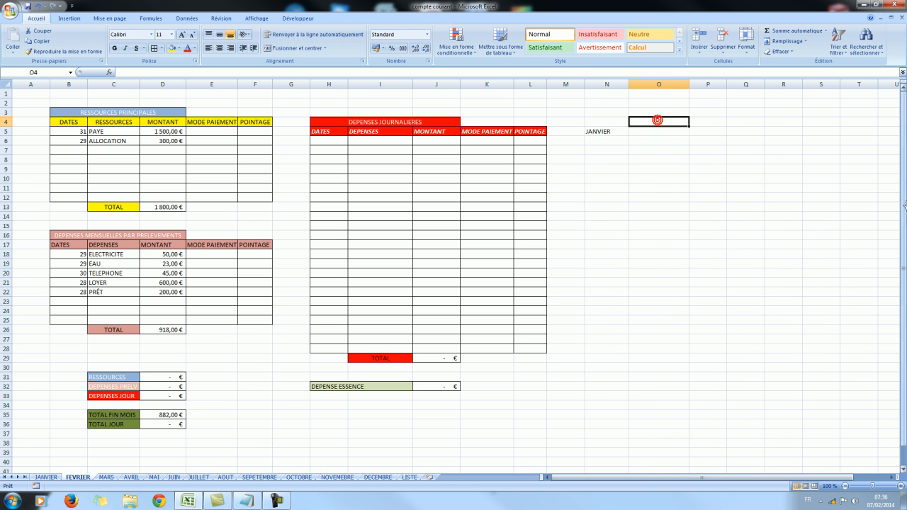
pyautogui.write('MONTANT IMPA')
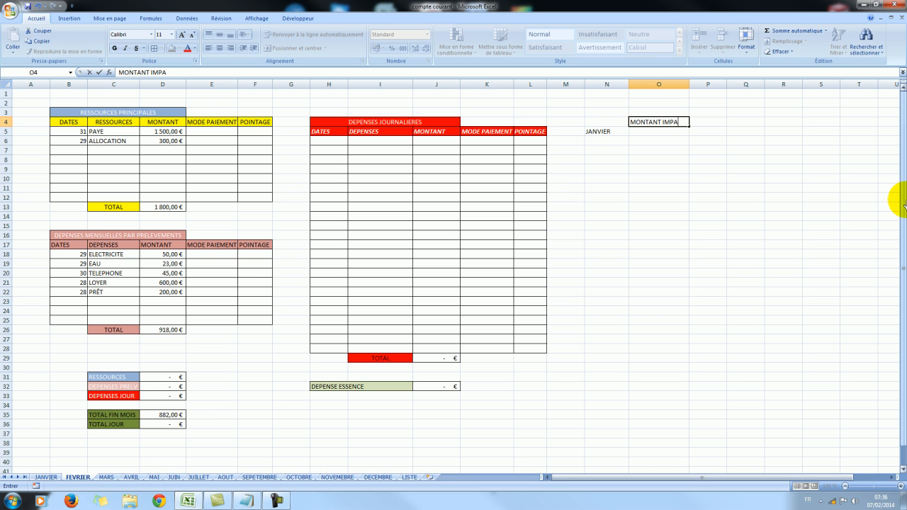
pyautogui.write('YE')
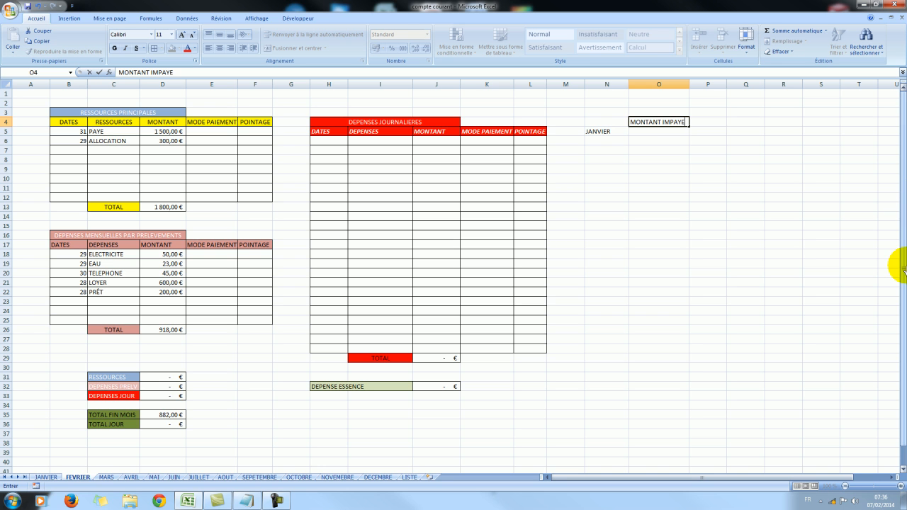
pyautogui.click(629, 159)
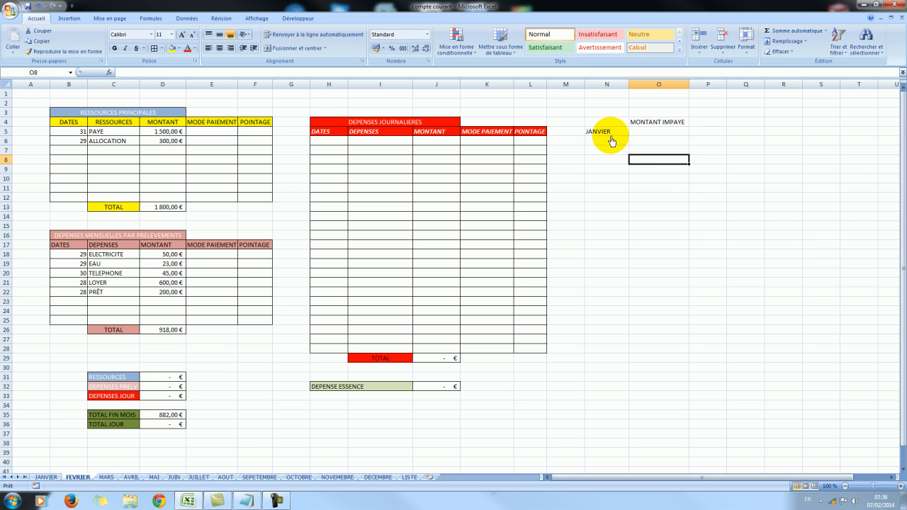
# Add borders around the JANVIER row N5:O5 and the MONTANT IMPAYE cells O4:O5.
pyautogui.moveTo(609, 137); pyautogui.dragTo(639, 130)
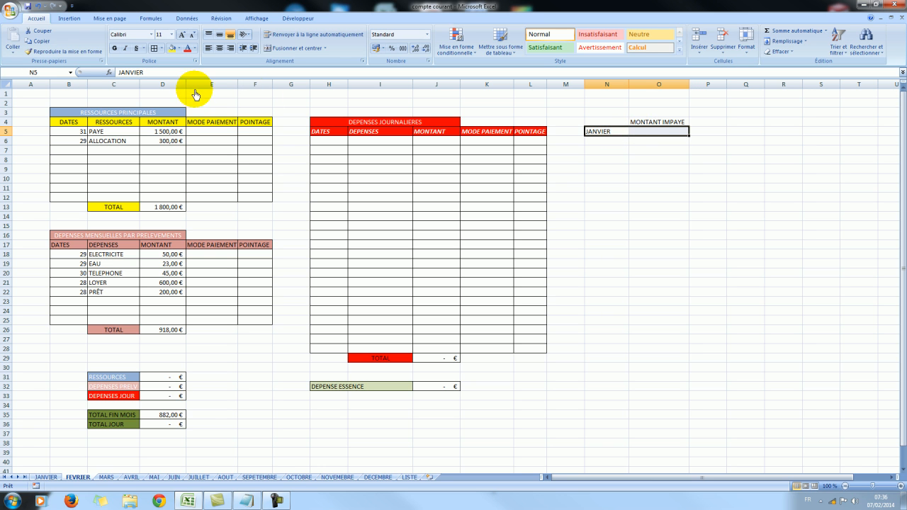
pyautogui.click(652, 122)
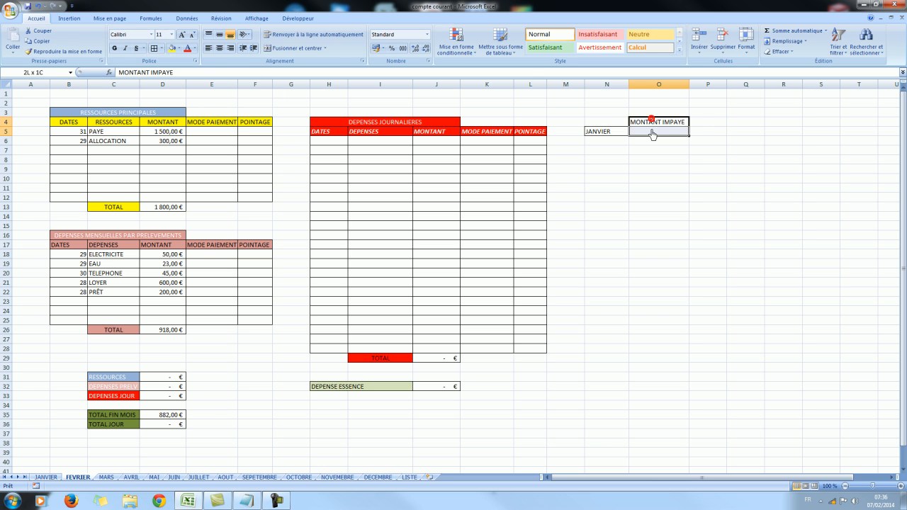
pyautogui.click(717, 188)
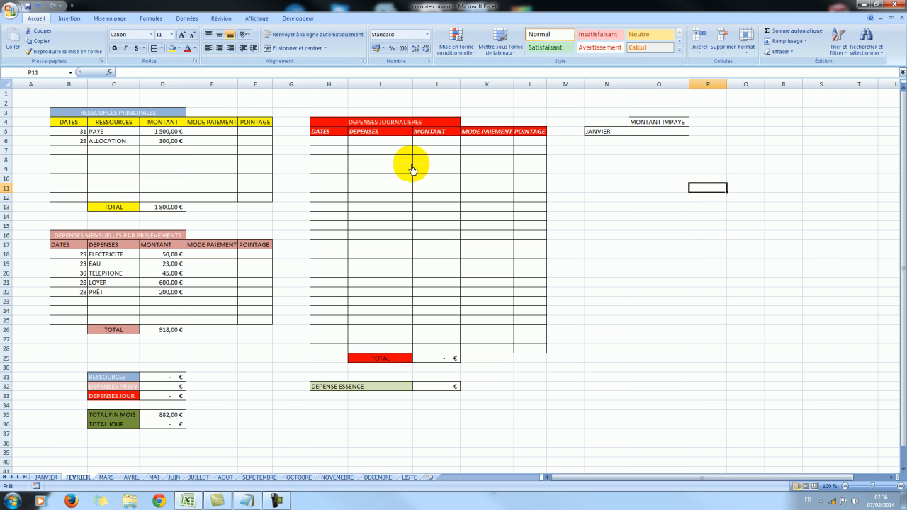
# Insert the SOMME.SI function in cell O5 with the POINTAGE cells JANVIER!L6:L28 as its Plage argument.
pyautogui.click(658, 133)
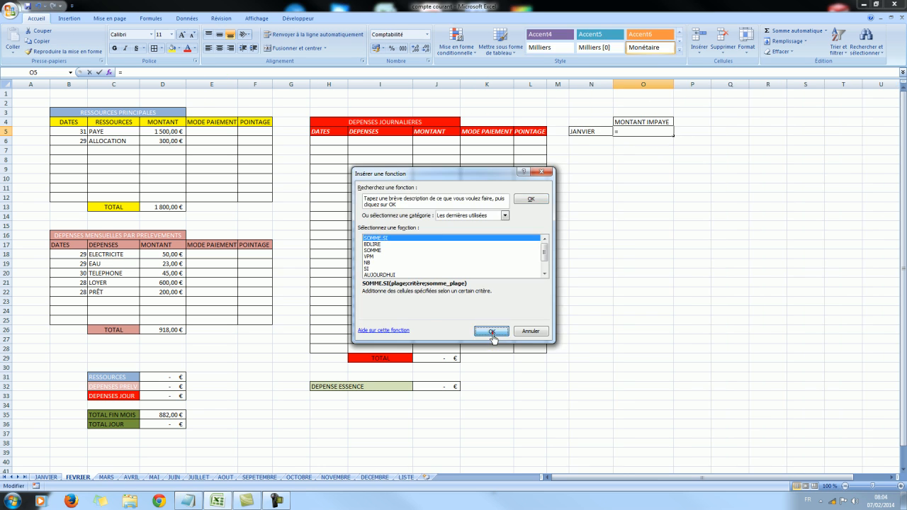
pyautogui.click(492, 330)
pyautogui.moveTo(500, 192); pyautogui.dragTo(791, 165)
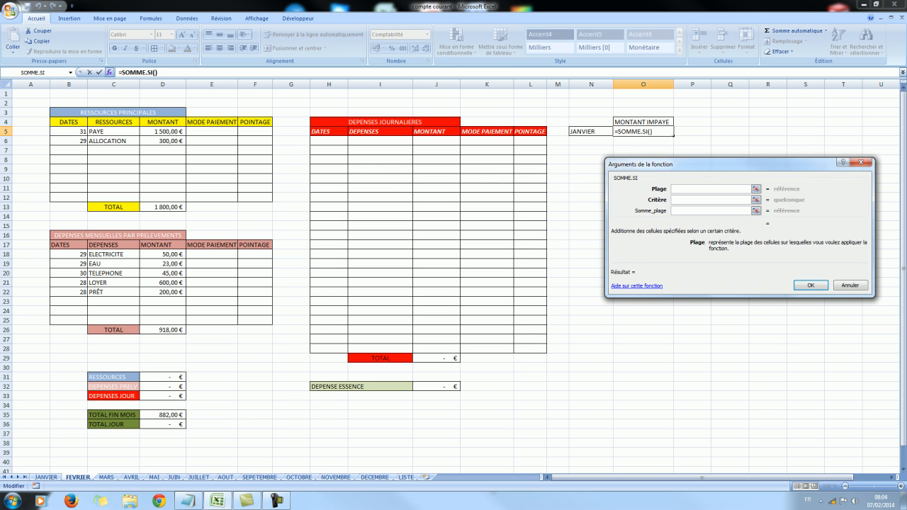
pyautogui.click(45, 478)
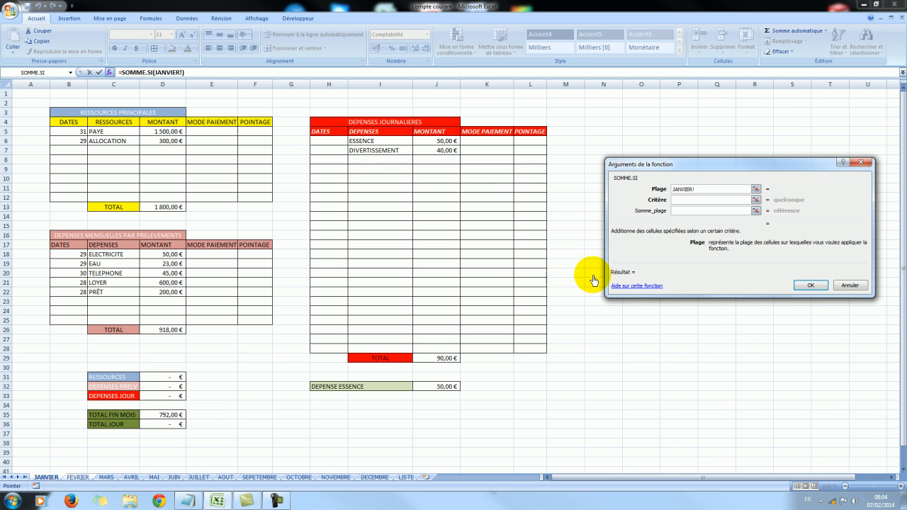
pyautogui.moveTo(530, 141); pyautogui.dragTo(528, 350)
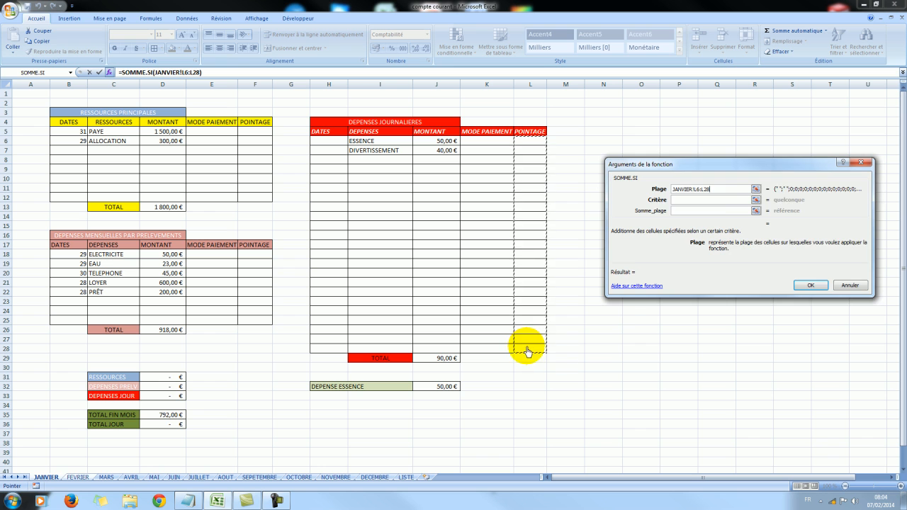
# Complete the SOMME.SI in cell O5 with " " as the criterion and JANVIER!J6:J28 as the Somme_plage.
pyautogui.click(689, 200)
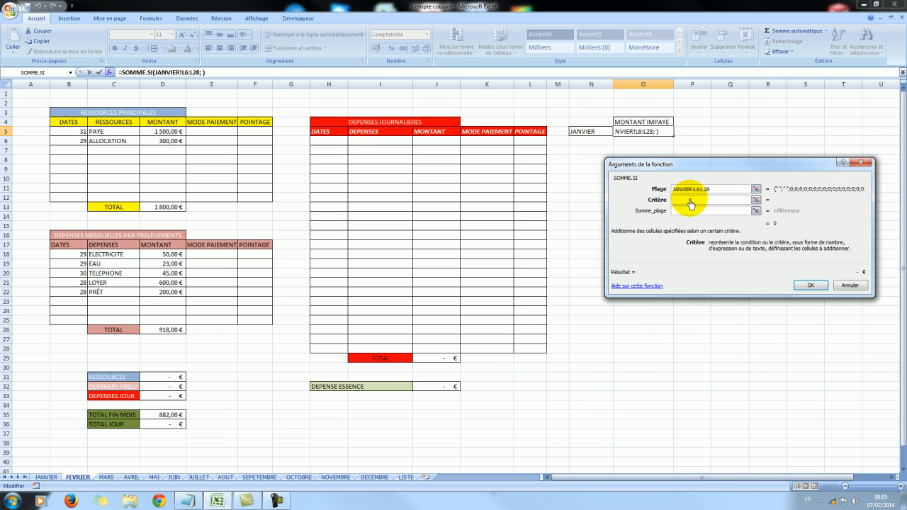
pyautogui.click(686, 214)
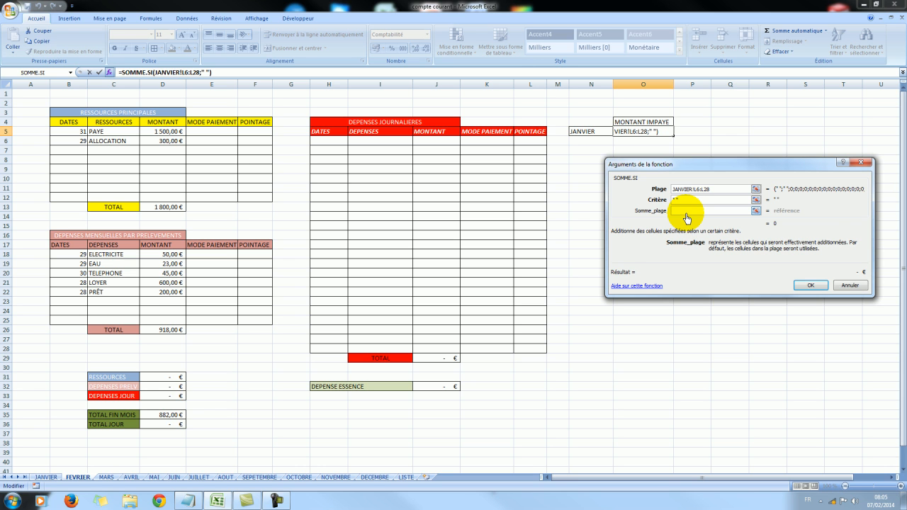
pyautogui.moveTo(433, 141)
pyautogui.mouseDown()
pyautogui.moveTo(429, 206)
pyautogui.moveTo(437, 148)
pyautogui.mouseUp()
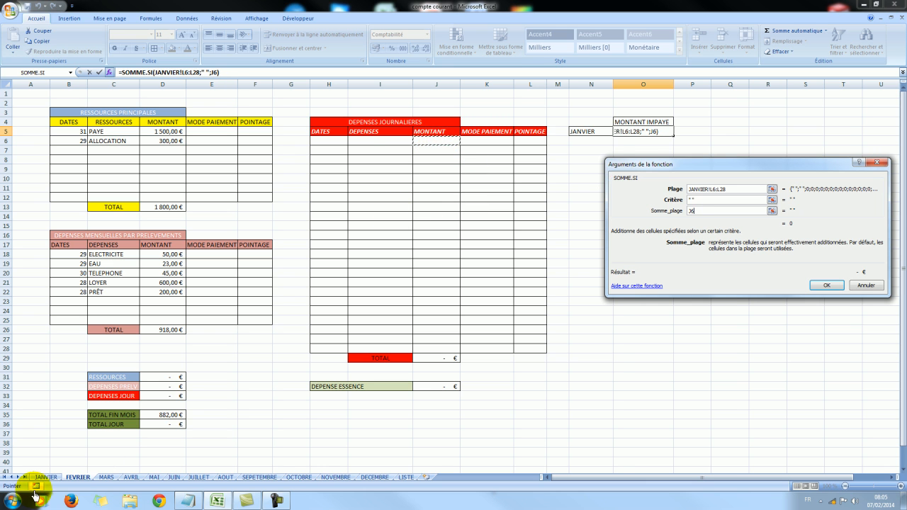
pyautogui.click(46, 477)
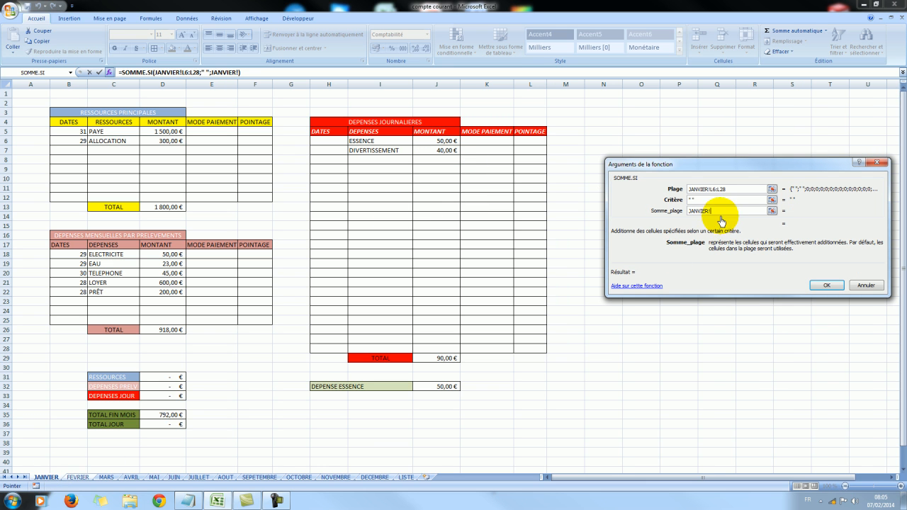
pyautogui.moveTo(431, 140); pyautogui.dragTo(441, 350)
pyautogui.click(827, 285)
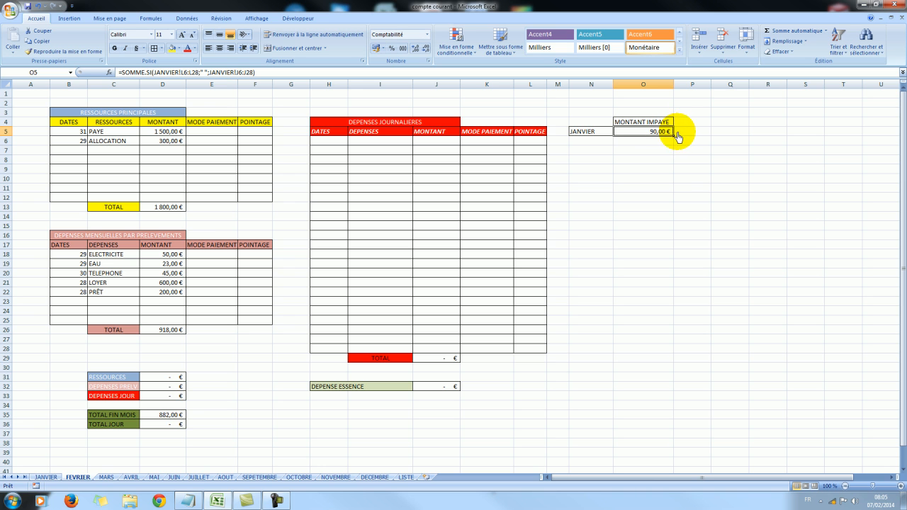
# Mark the ESSENCE expense with R in JANVIER's POINTAGE cell L6 and check the unpaid amount in FEVRIER's cell O5.
pyautogui.click(47, 476)
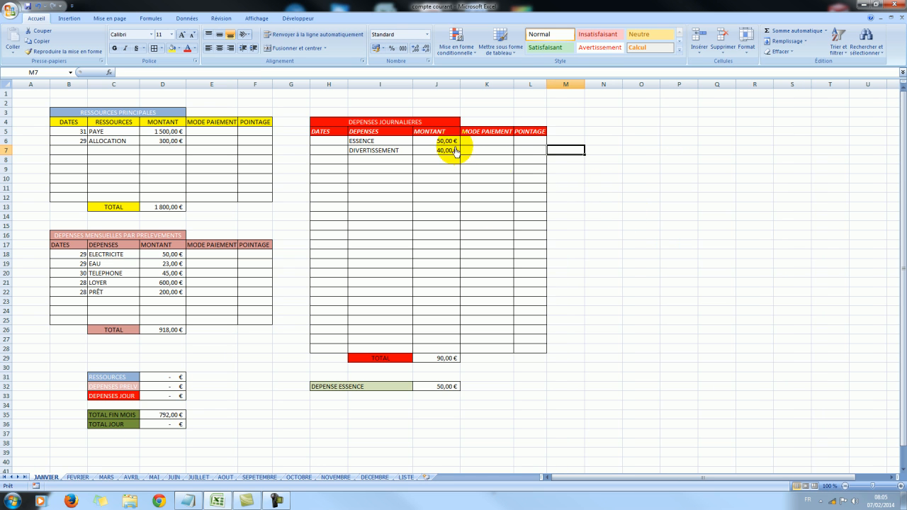
pyautogui.click(530, 142)
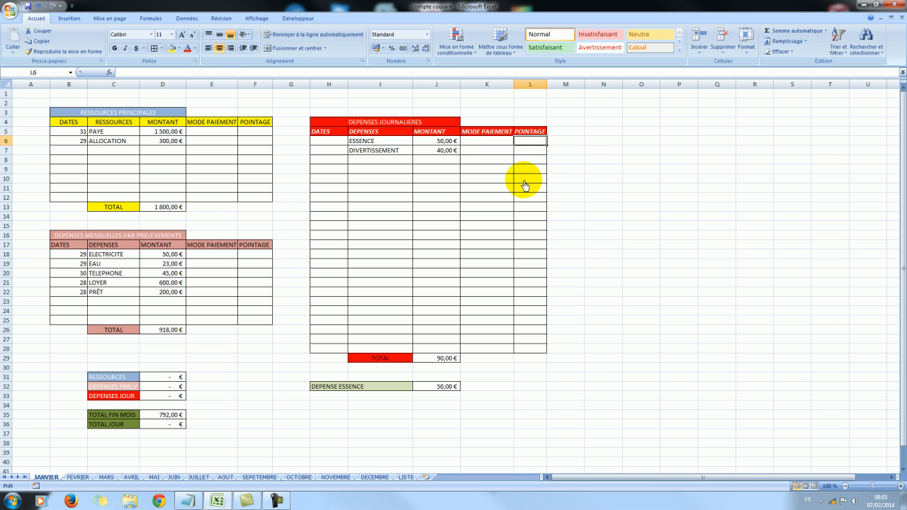
pyautogui.write('R')
pyautogui.click(552, 180)
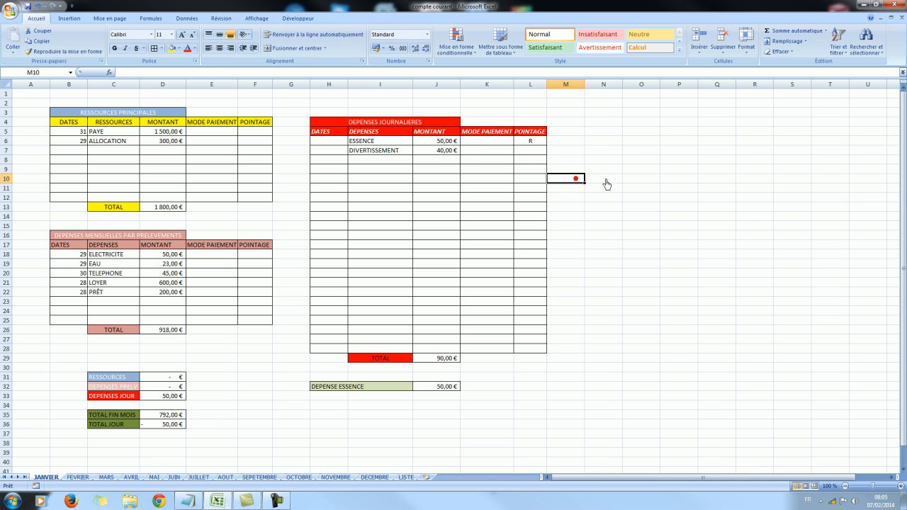
pyautogui.click(78, 478)
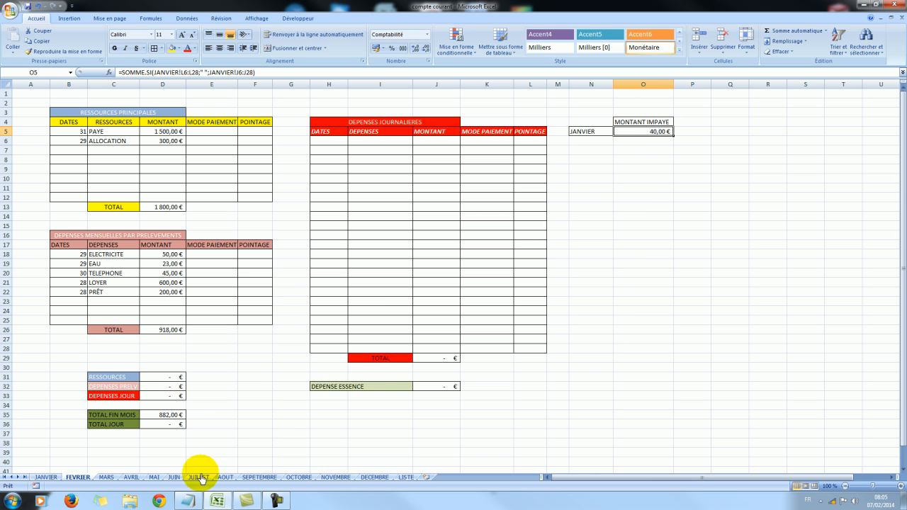
pyautogui.click(713, 207)
pyautogui.click(635, 136)
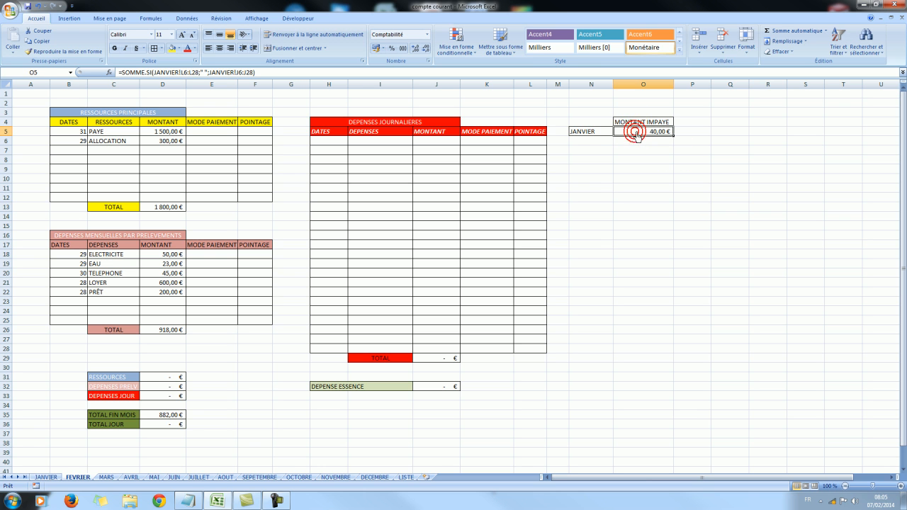
# Reset JANVIER's POINTAGE cell L6 to blank and check the unpaid amount on FEVRIER again.
pyautogui.click(48, 478)
pyautogui.doubleClick(520, 140)
pyautogui.click(614, 180)
pyautogui.click(78, 478)
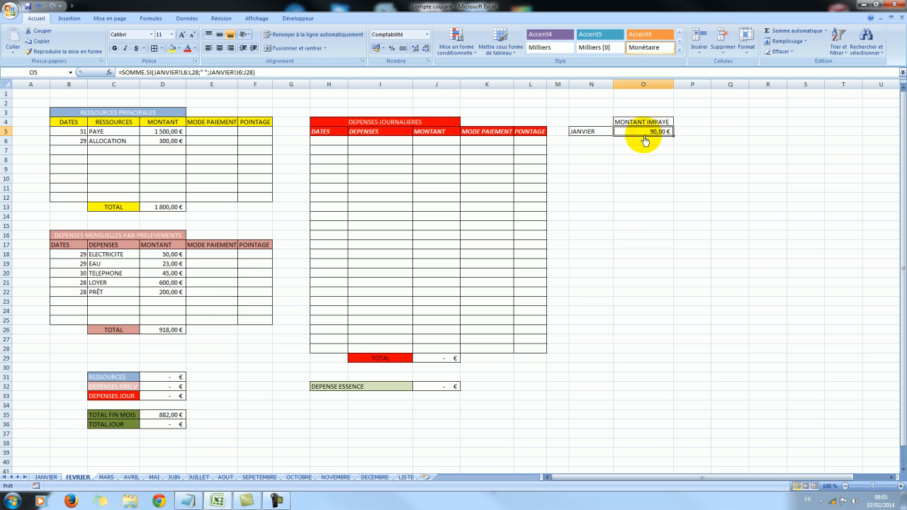
# Copy the entire FEVRIER worksheet and paste it into the MARS worksheet starting at cell A1.
pyautogui.click(107, 477)
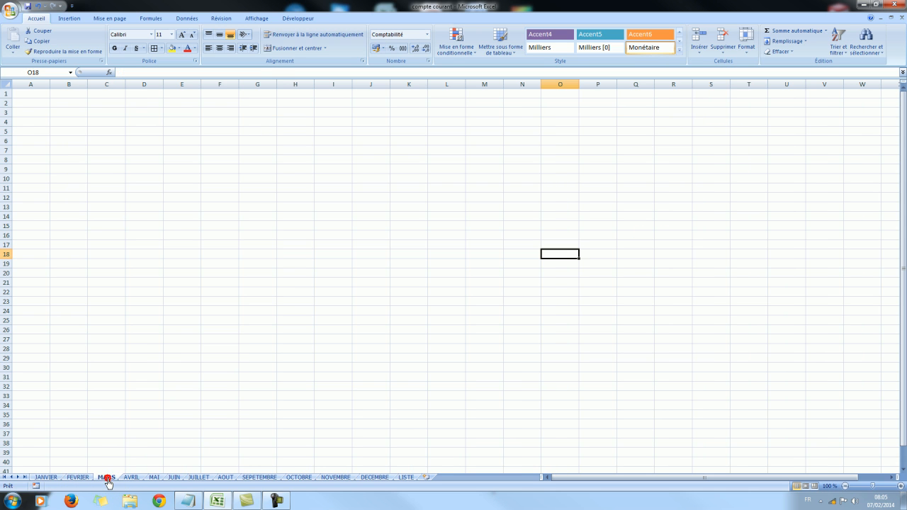
pyautogui.click(78, 477)
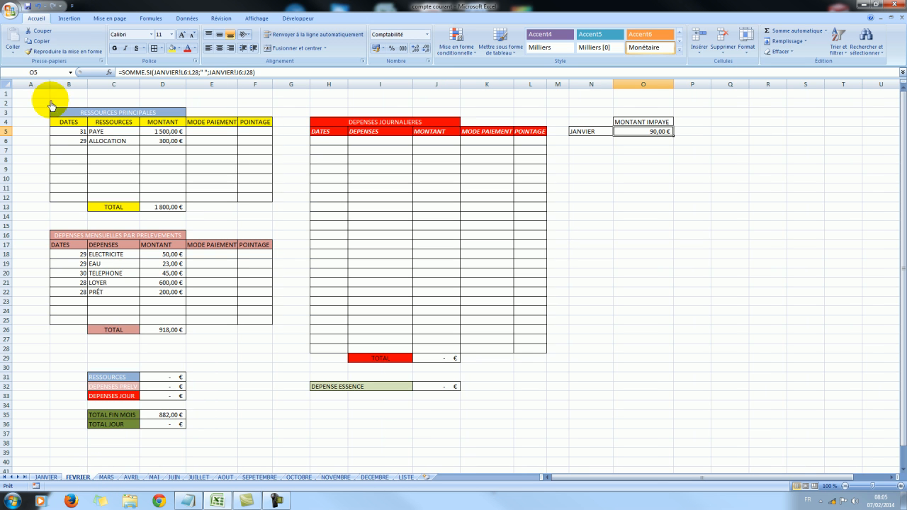
pyautogui.rightClick(9, 90)
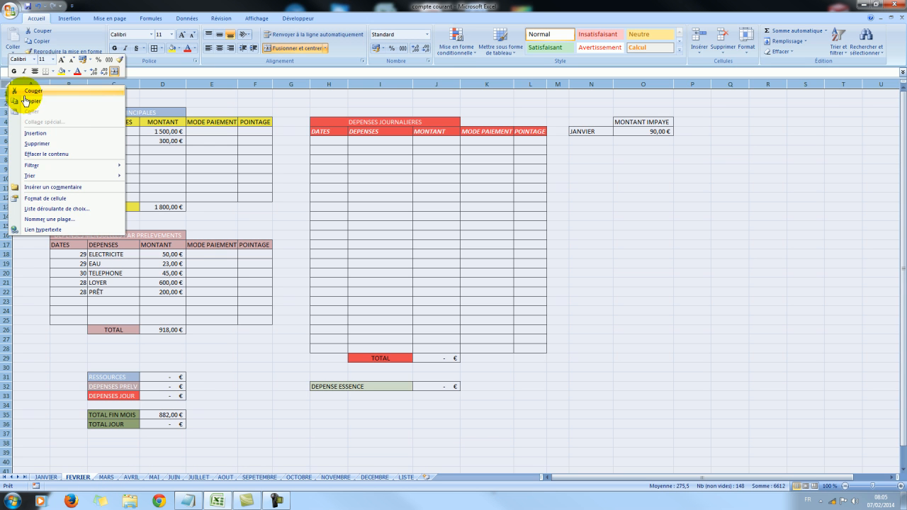
pyautogui.click(67, 107)
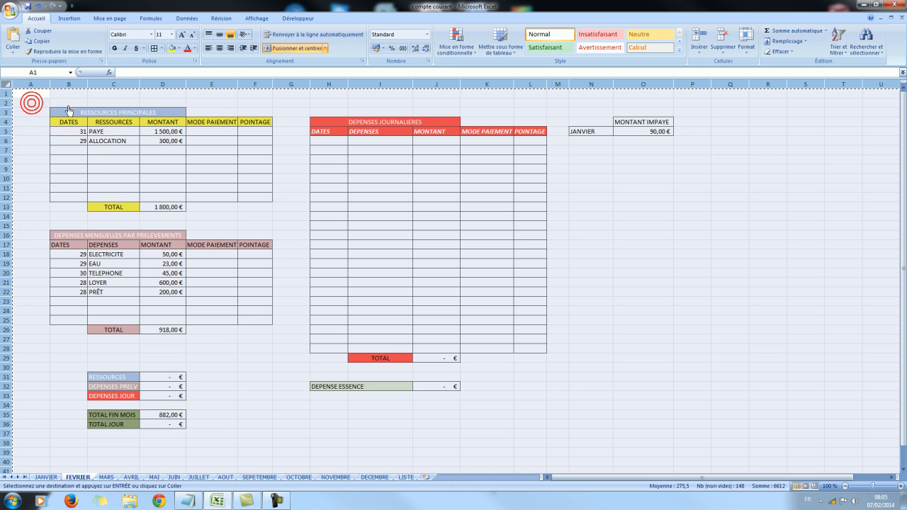
pyautogui.click(106, 476)
pyautogui.click(36, 95)
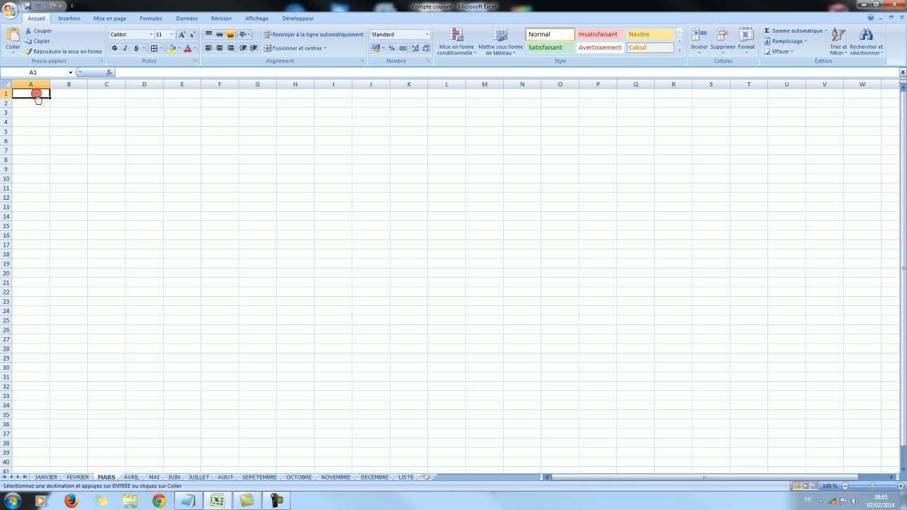
pyautogui.rightClick(37, 98)
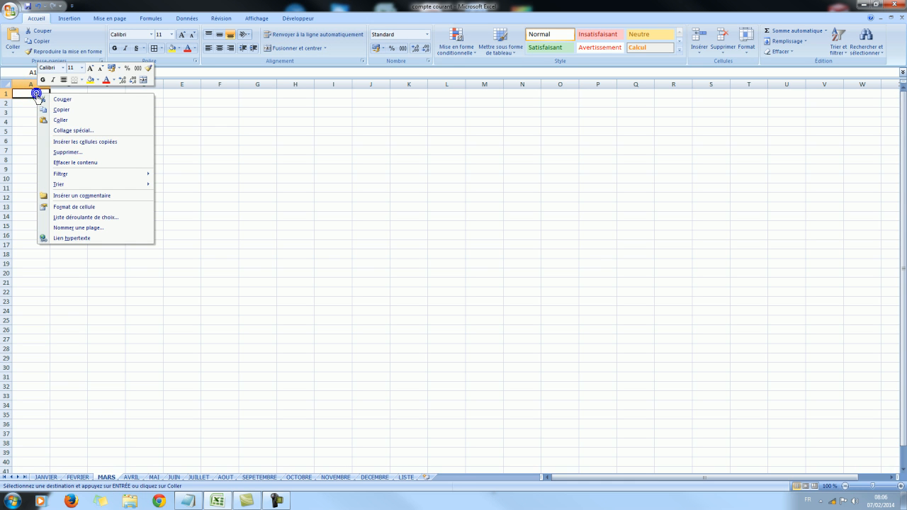
pyautogui.click(60, 121)
pyautogui.click(692, 198)
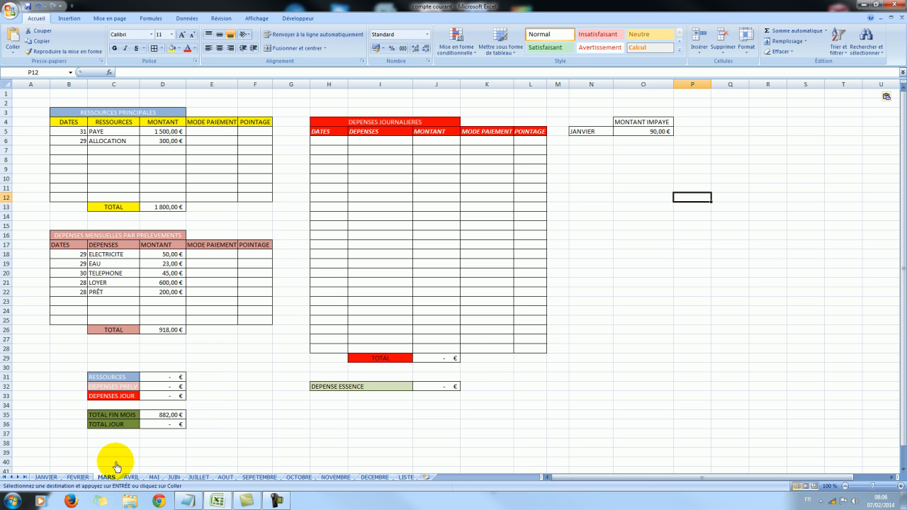
# Enter FEVRIER in cell N6 of the MARS worksheet, below JANVIER.
pyautogui.click(588, 141)
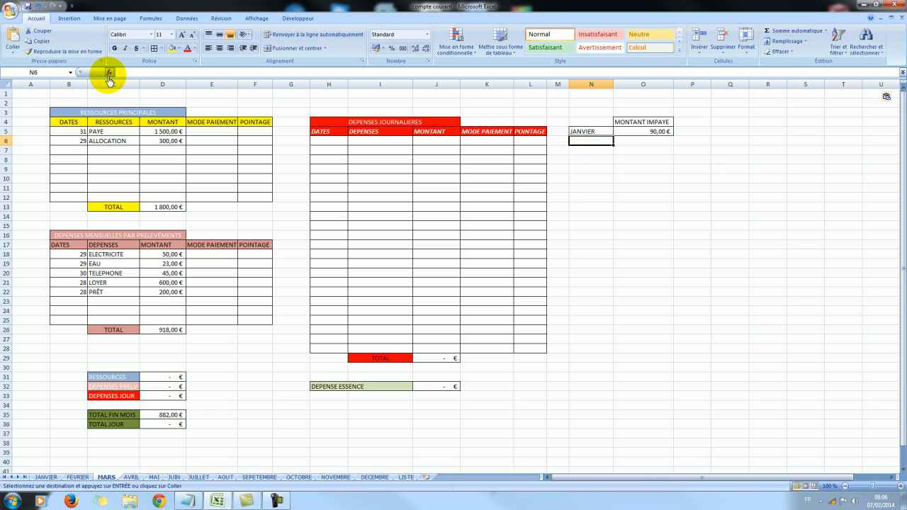
pyautogui.write('FEVRIER')
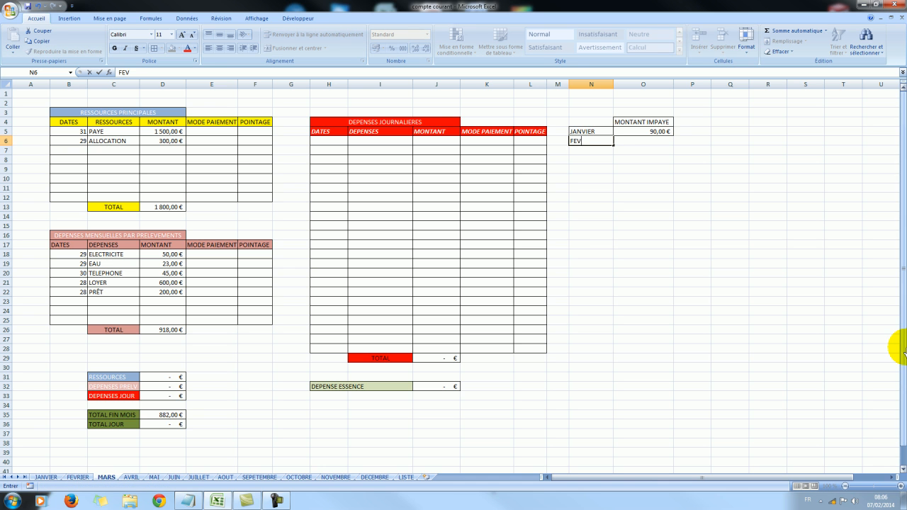
pyautogui.click(634, 146)
# Insert the SOMME.SI function in cell O6 of MARS with the POINTAGE cells FEVRIER!L6:L27 as its Plage argument.
pyautogui.click(108, 73)
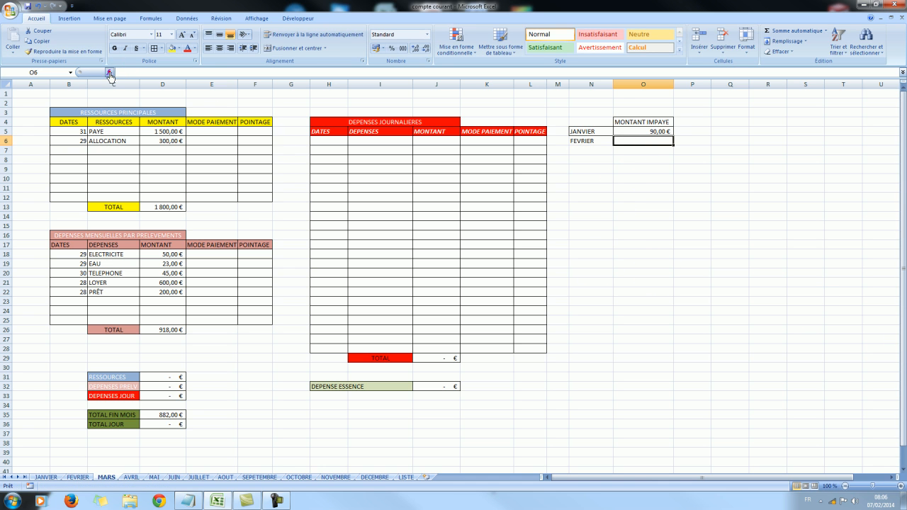
pyautogui.click(491, 331)
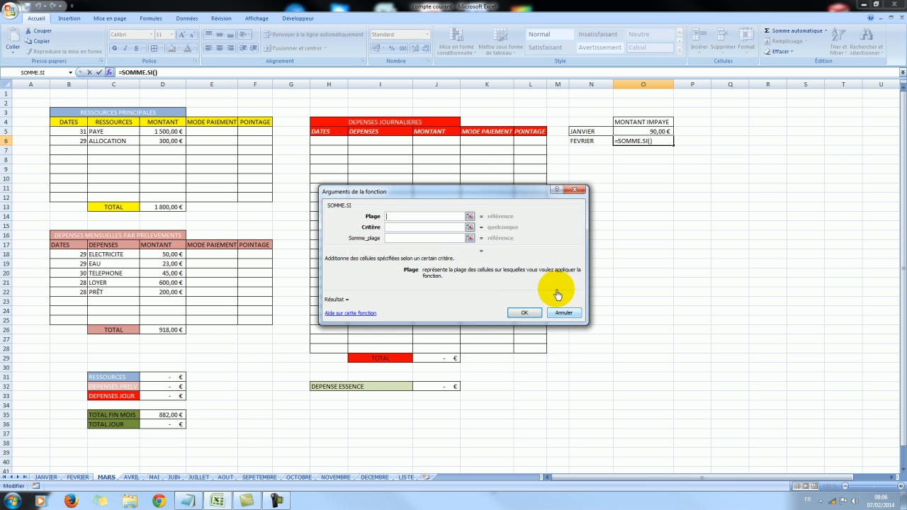
pyautogui.moveTo(431, 187); pyautogui.dragTo(773, 221)
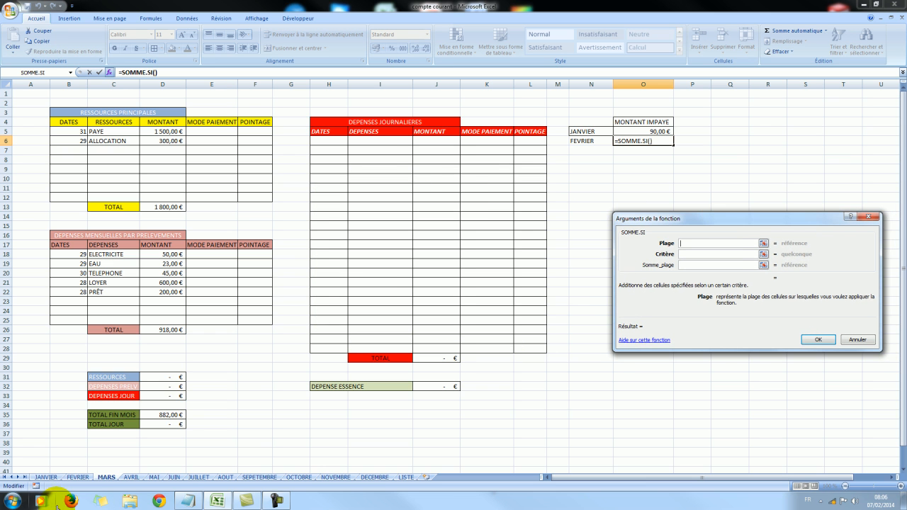
pyautogui.click(77, 477)
pyautogui.moveTo(530, 142); pyautogui.dragTo(535, 340)
# Complete the SOMME.SI in cell O6 with " " as the criterion and J6:J28 as the Somme_plage.
pyautogui.click(684, 255)
pyautogui.write('" "')
pyautogui.click(686, 265)
pyautogui.moveTo(437, 145); pyautogui.dragTo(425, 348)
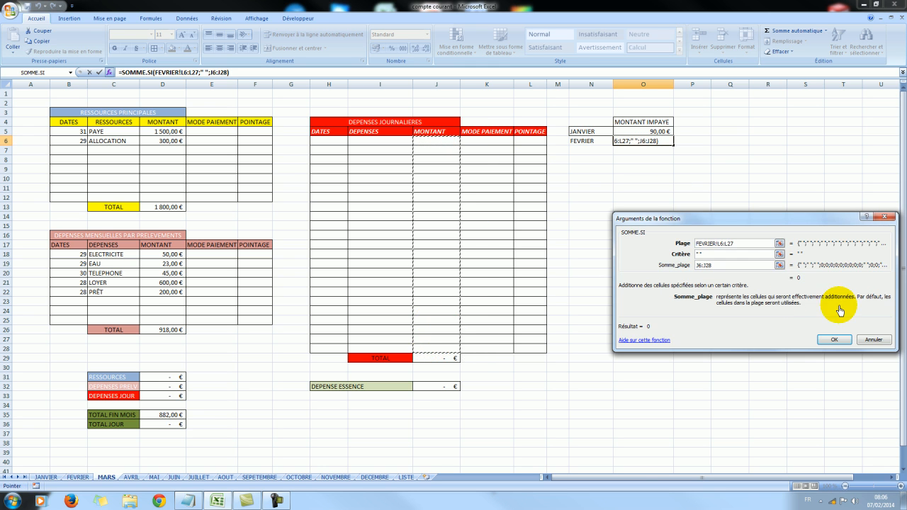
pyautogui.click(832, 340)
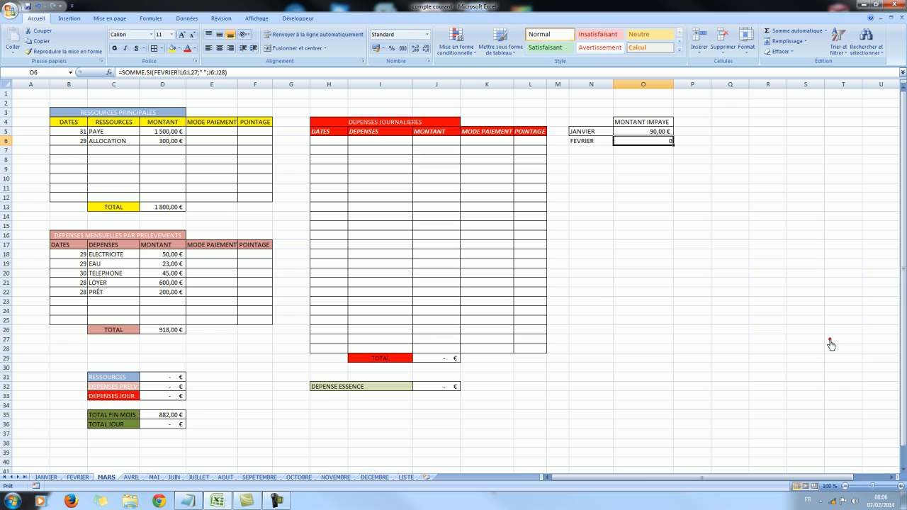
# Apply the euro accounting number format to column O of the MARS worksheet.
pyautogui.click(635, 86)
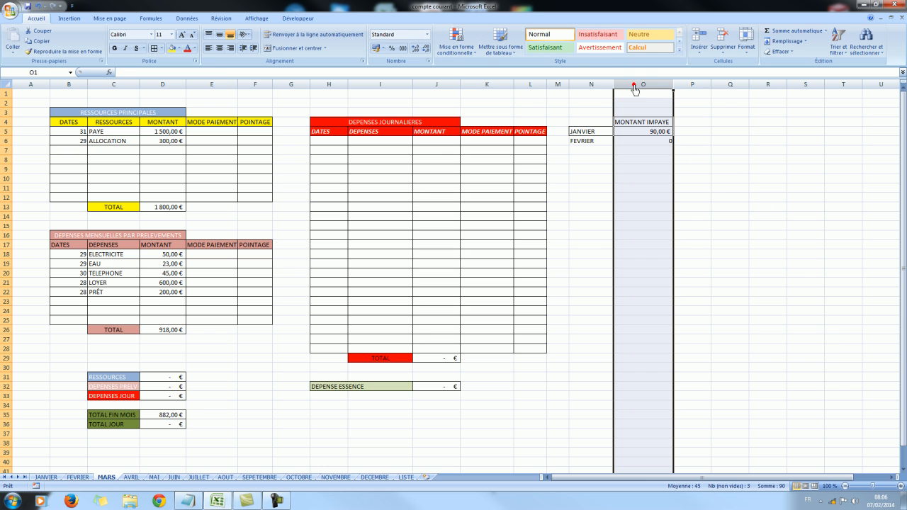
pyautogui.click(375, 48)
pyautogui.click(740, 144)
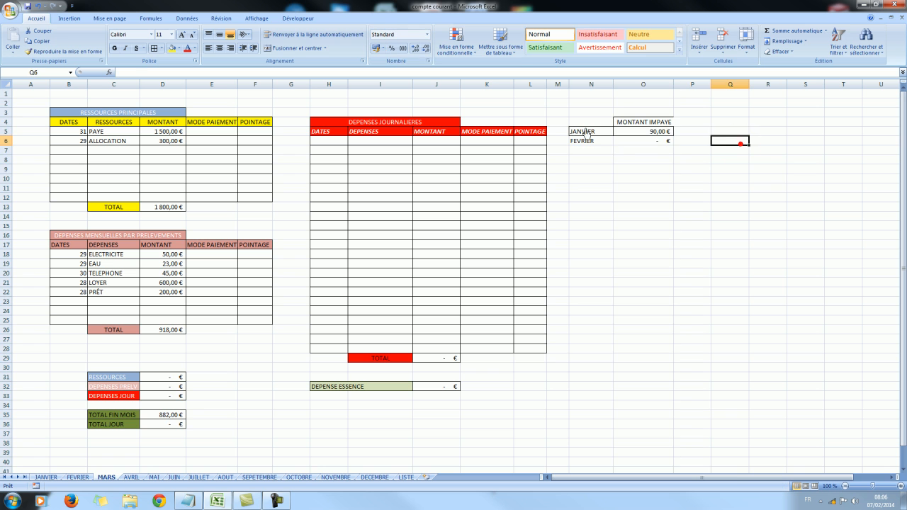
# Add borders around the JANVIER and FEVRIER rows N5:O6 and slightly widen column O.
pyautogui.moveTo(589, 131); pyautogui.dragTo(648, 141)
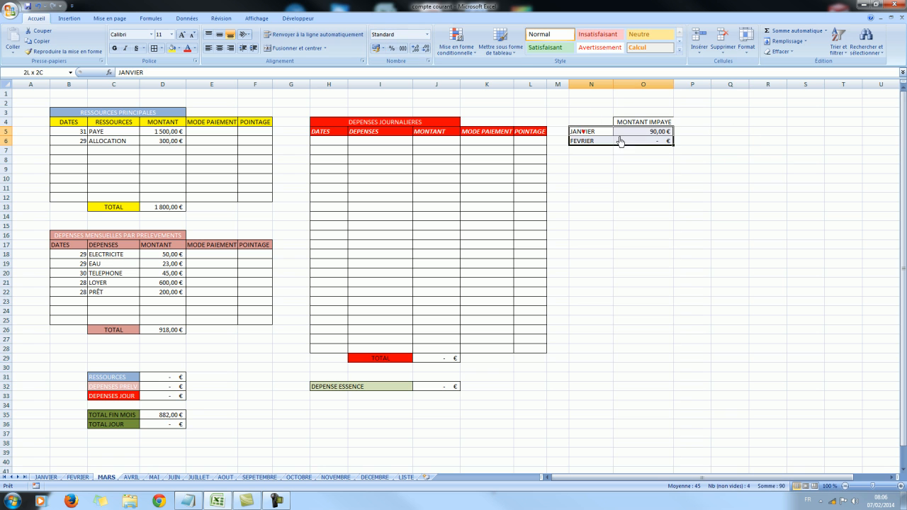
pyautogui.click(154, 49)
pyautogui.moveTo(674, 88); pyautogui.dragTo(677, 88)
pyautogui.click(698, 119)
pyautogui.click(669, 198)
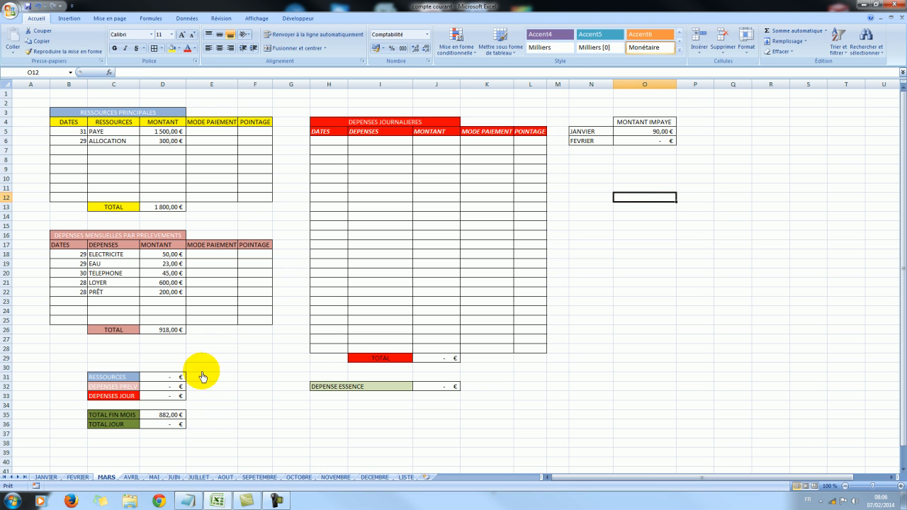
# Enter an amount of 20 in the DEPENSES JOURNALIERES cell J6 of the FEVRIER worksheet.
pyautogui.click(78, 477)
pyautogui.click(565, 218)
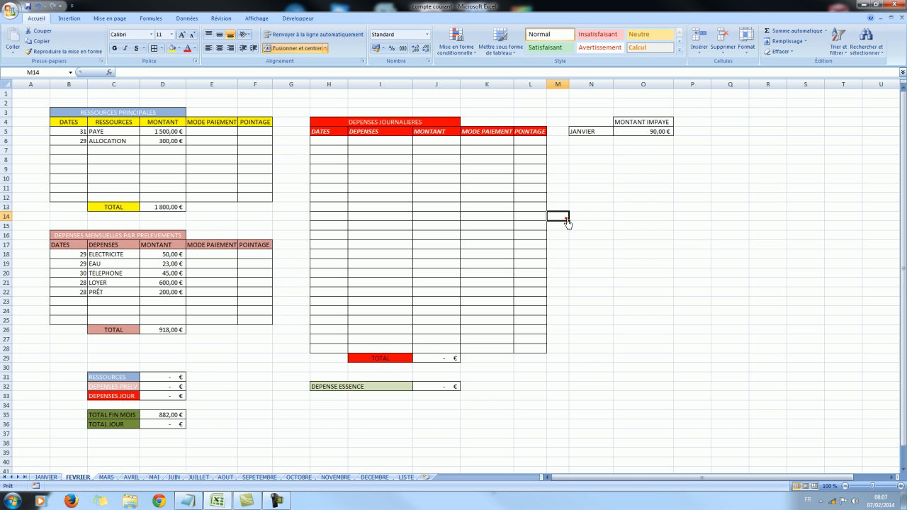
pyautogui.click(425, 144)
pyautogui.write('20')
pyautogui.click(467, 169)
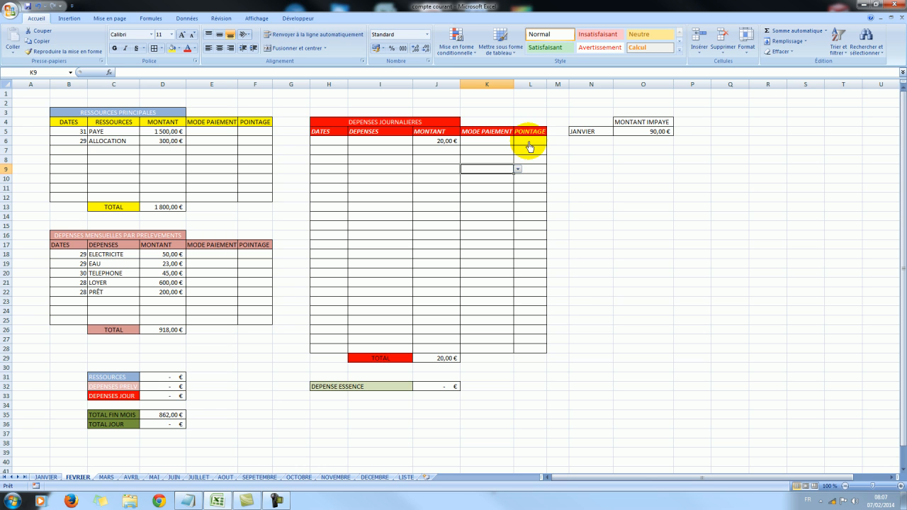
# Check the FEVRIER unpaid amount and its formula in cell O6 of MARS, and return to the FEVRIER worksheet.
pyautogui.click(106, 478)
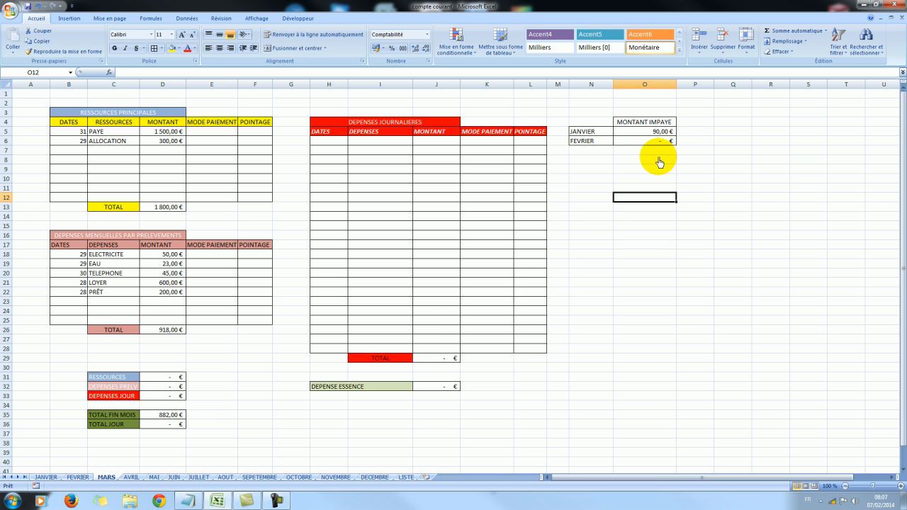
pyautogui.click(645, 141)
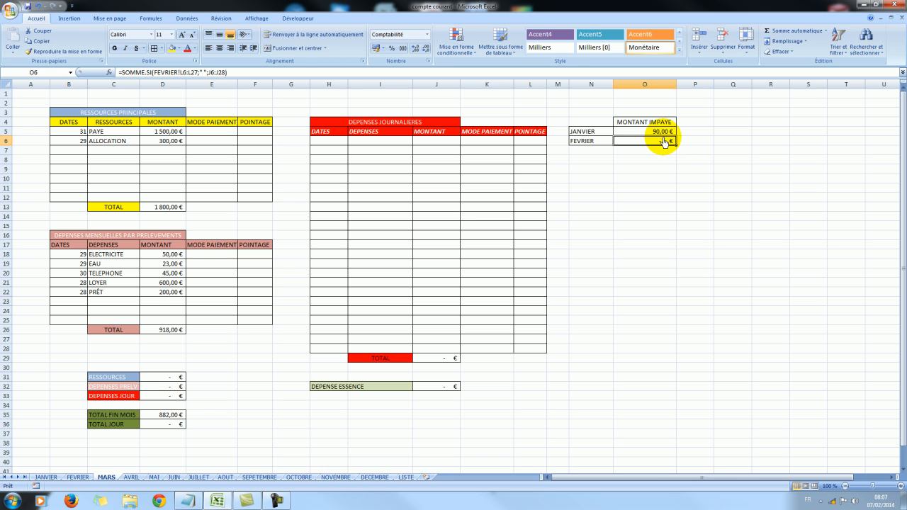
pyautogui.click(489, 332)
pyautogui.click(281, 396)
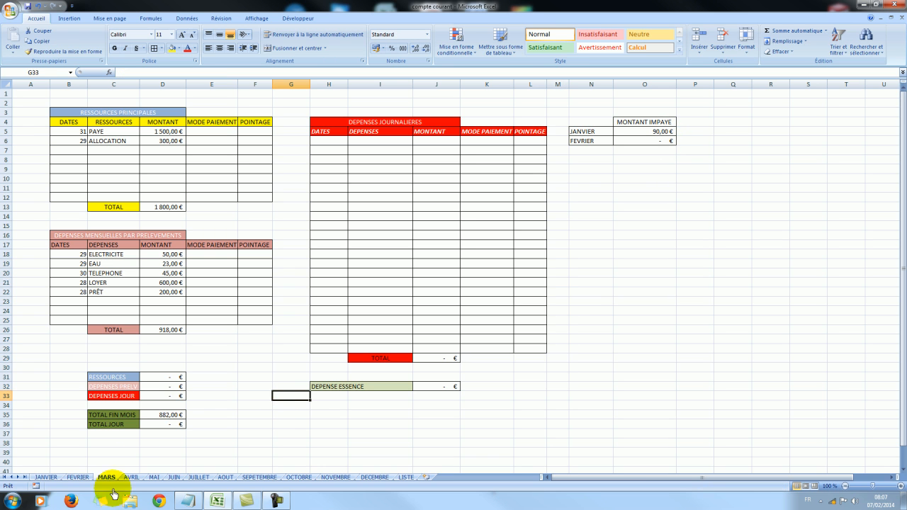
pyautogui.click(78, 478)
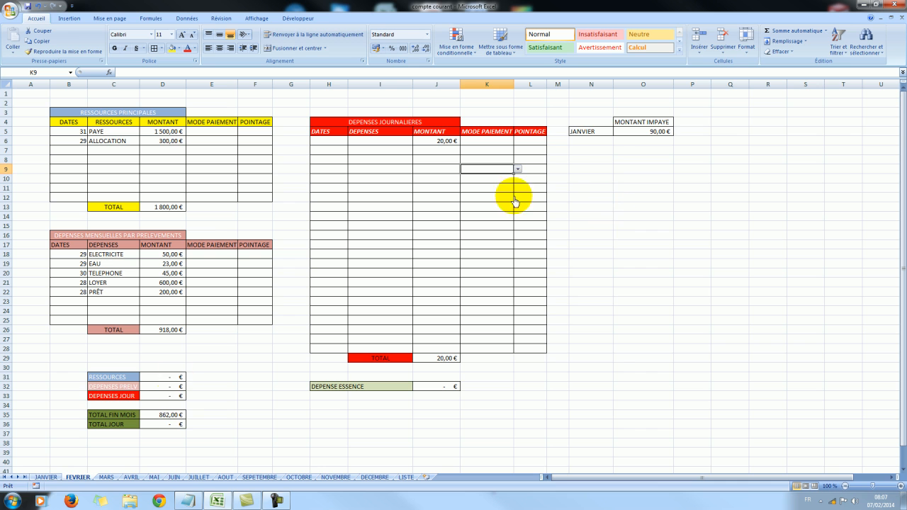
# Mark the 20 € expense on the FEVRIER worksheet with N in the POINTAGE cell L6.
pyautogui.click(46, 476)
pyautogui.click(78, 477)
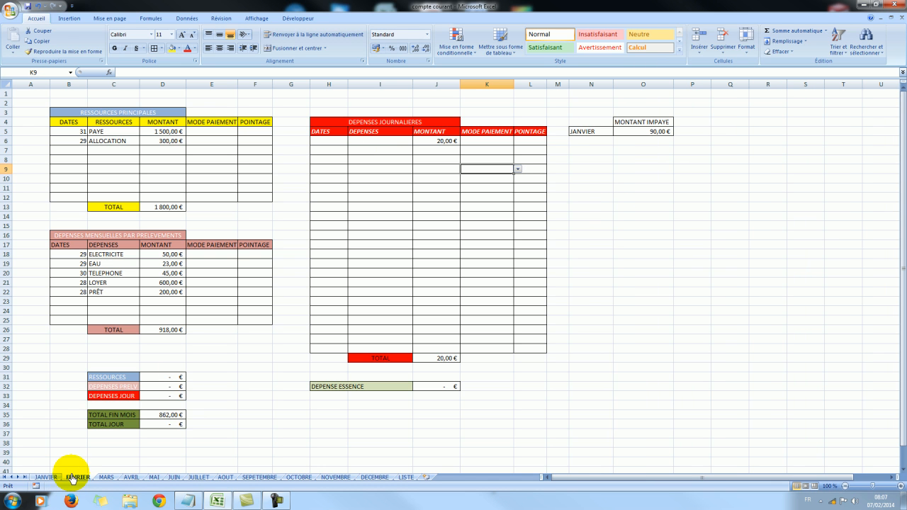
pyautogui.click(107, 477)
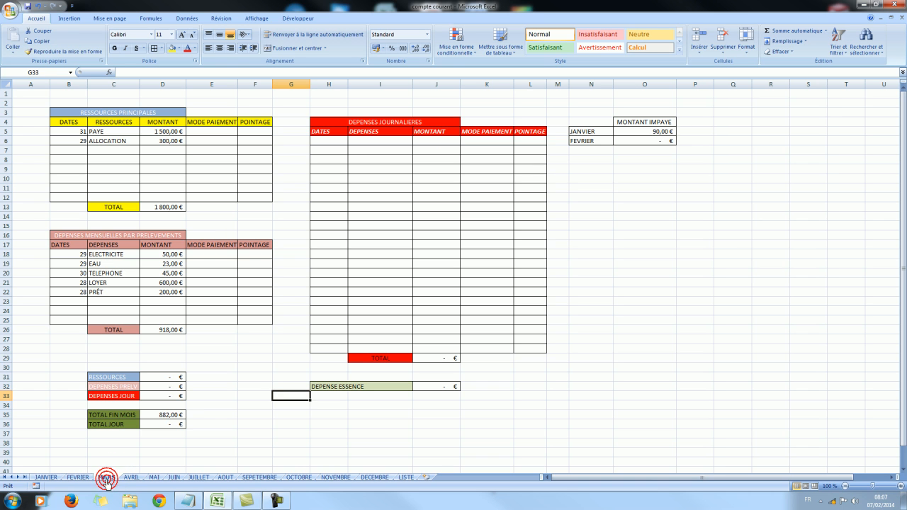
pyautogui.click(77, 477)
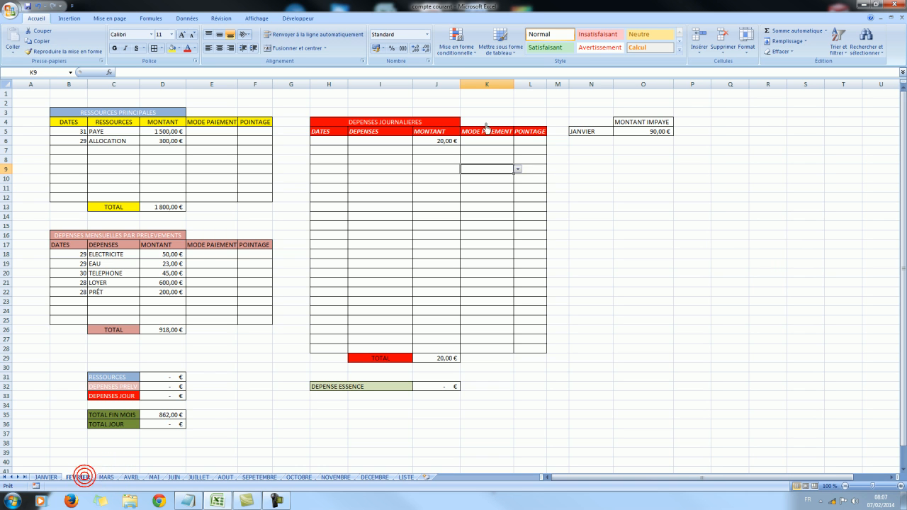
pyautogui.click(536, 141)
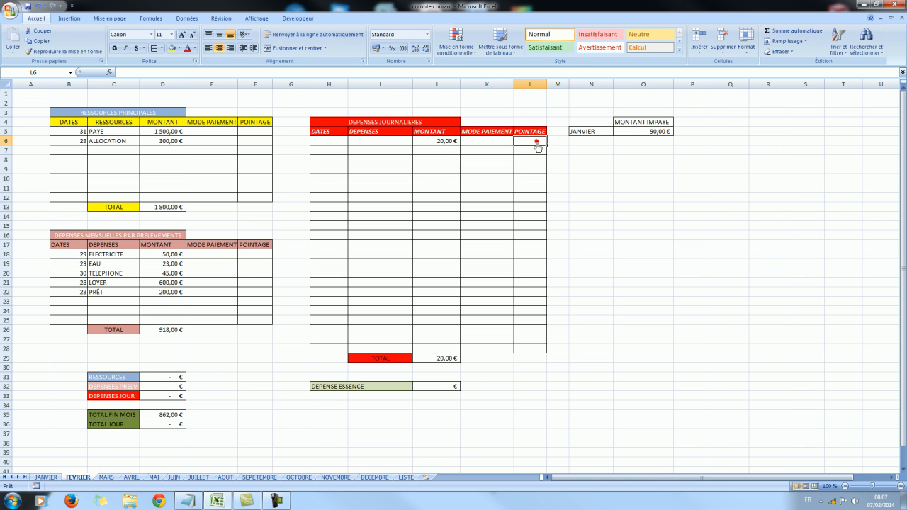
pyautogui.write('N')
pyautogui.click(584, 179)
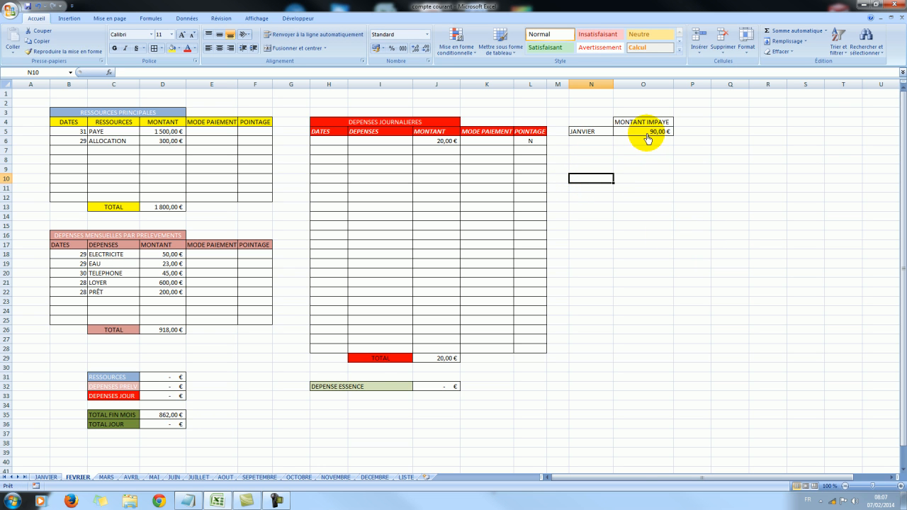
# Change the criterion of the FEVRIER unpaid formula in cell O6 of MARS to "N".
pyautogui.click(105, 477)
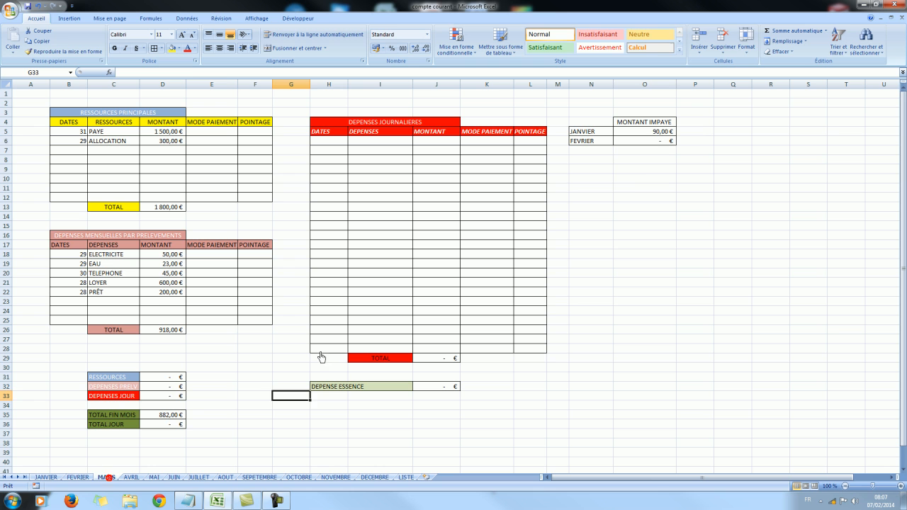
pyautogui.click(646, 140)
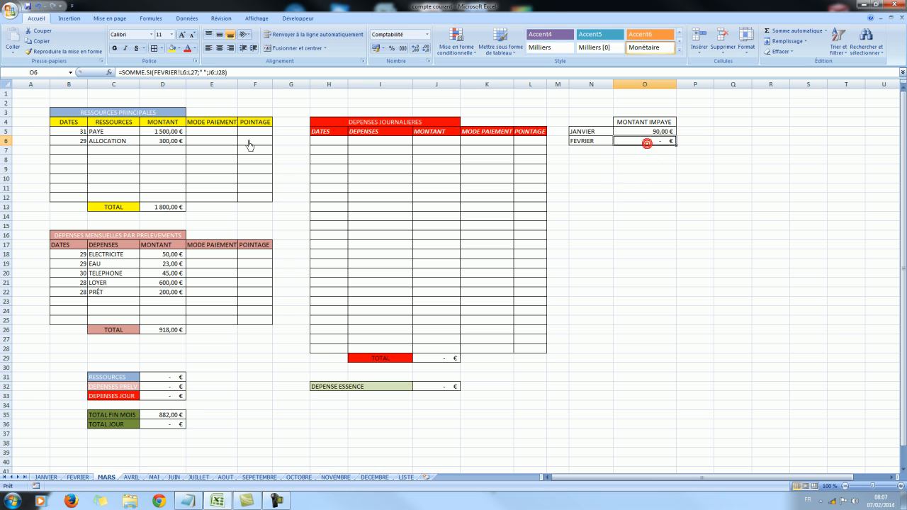
pyautogui.click(205, 73)
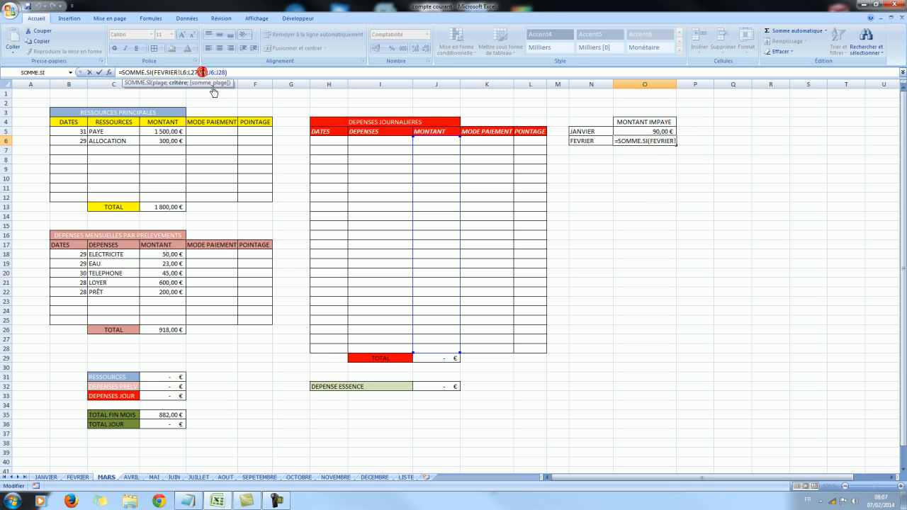
pyautogui.press('Return')
pyautogui.click(609, 253)
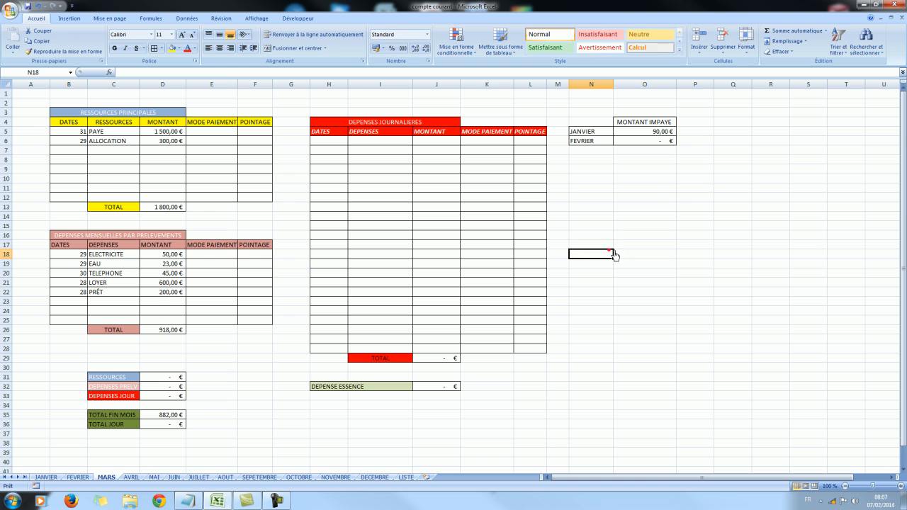
# Edit the SOMME.SI formula in cell O6 of MARS so its sum range refers to FEVRIER!J6:J28.
pyautogui.click(651, 143)
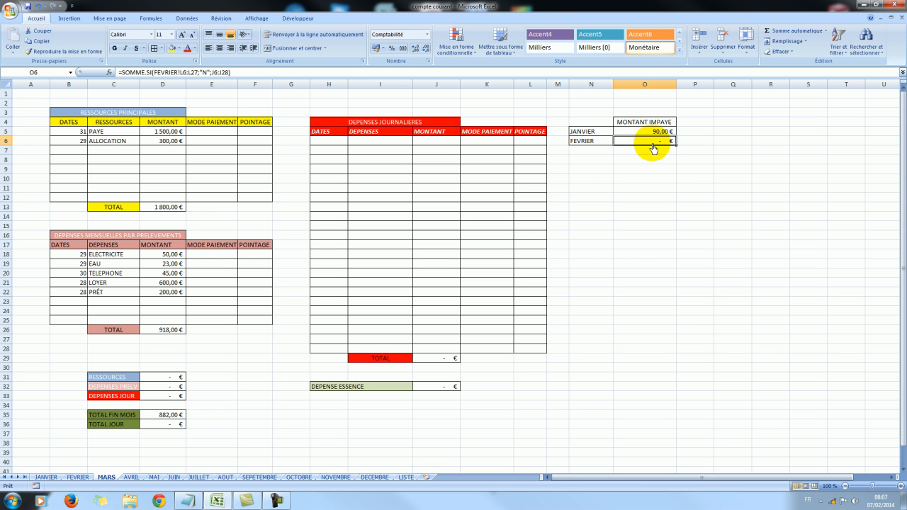
pyautogui.click(211, 73)
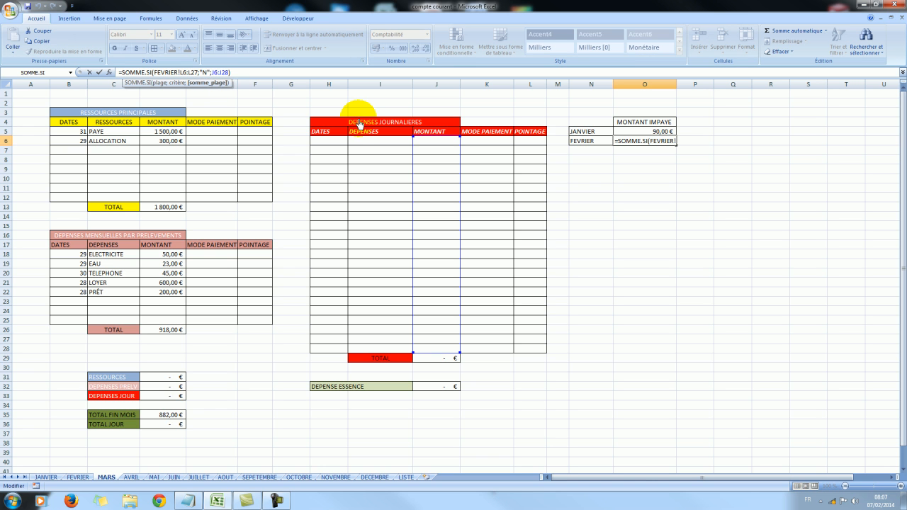
pyautogui.write('FEVRIER!')
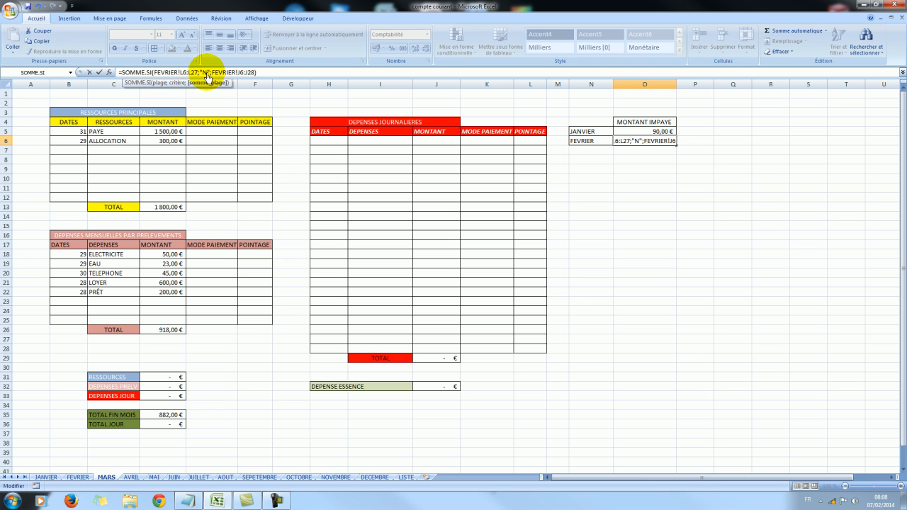
# Set the SOMME.SI criterion in cell O6 of MARS to a space between quotation marks, and confirm the formula.
pyautogui.click(206, 73)
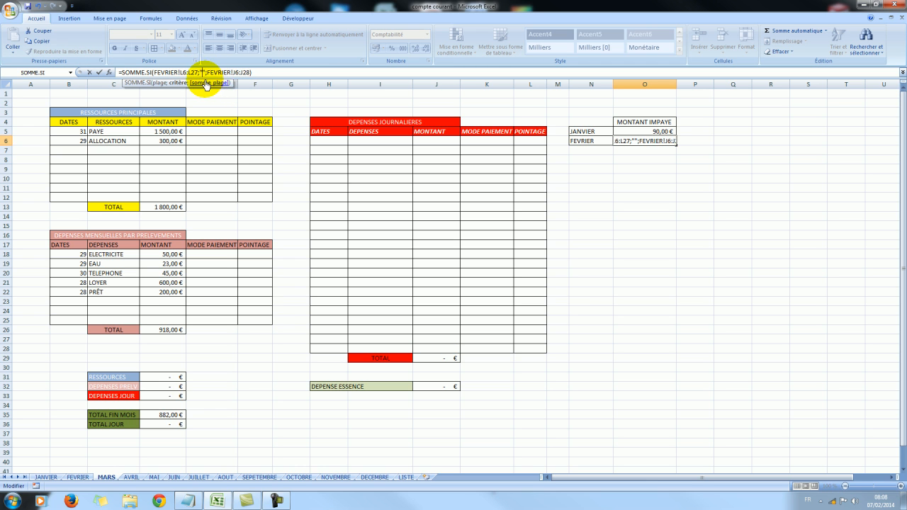
pyautogui.click(596, 238)
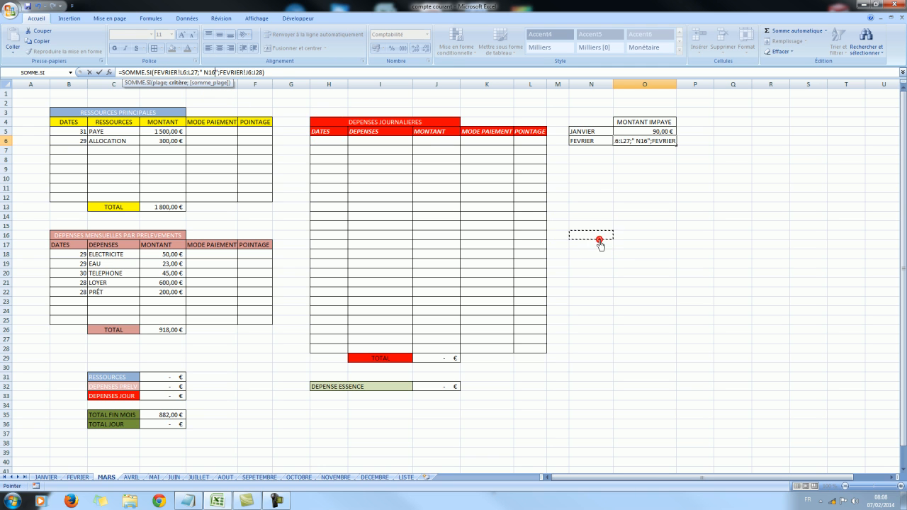
pyautogui.click(215, 74)
pyautogui.press('BackSpace')
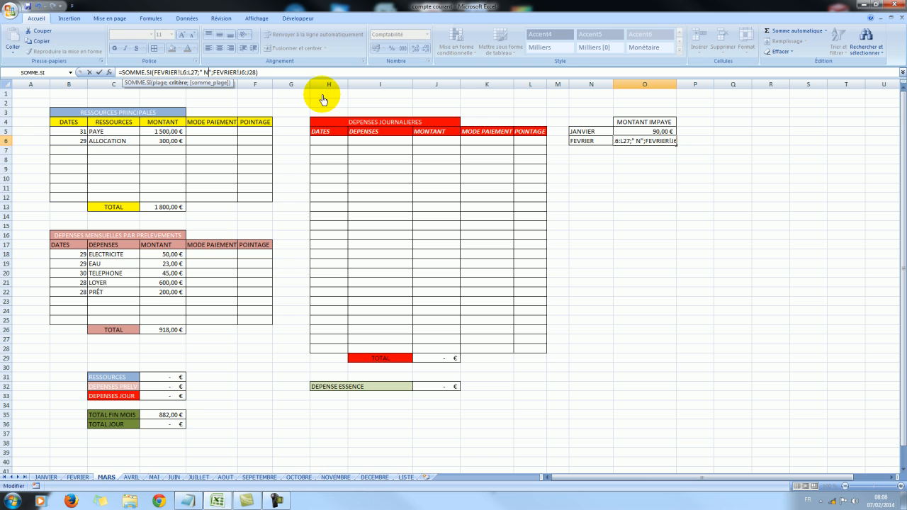
pyautogui.press('Return')
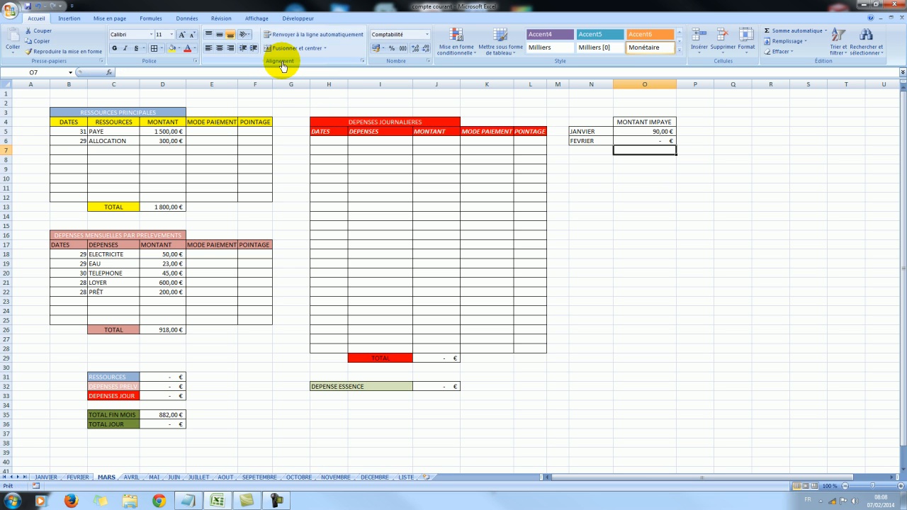
pyautogui.click(644, 225)
pyautogui.click(651, 141)
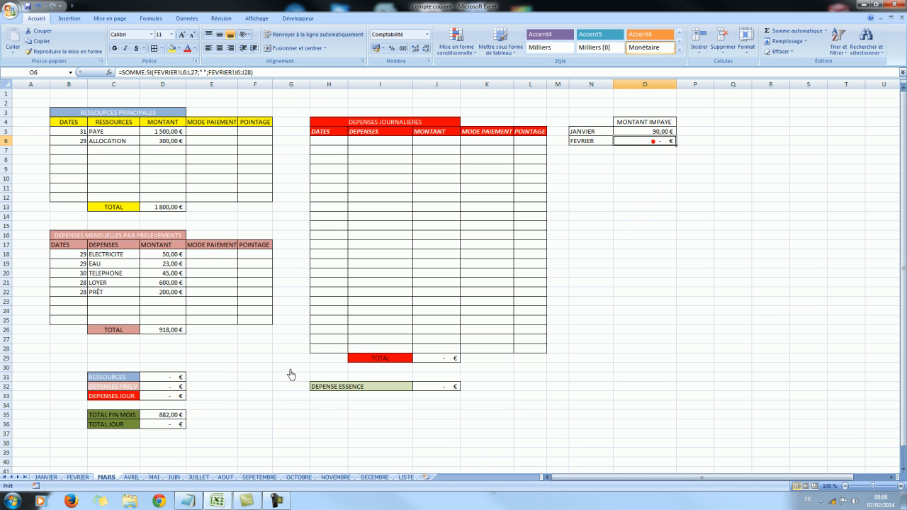
# Replace the N in POINTAGE cell L6 of the FEVRIER worksheet with a space, and return to MARS to check the unpaid amount.
pyautogui.click(87, 480)
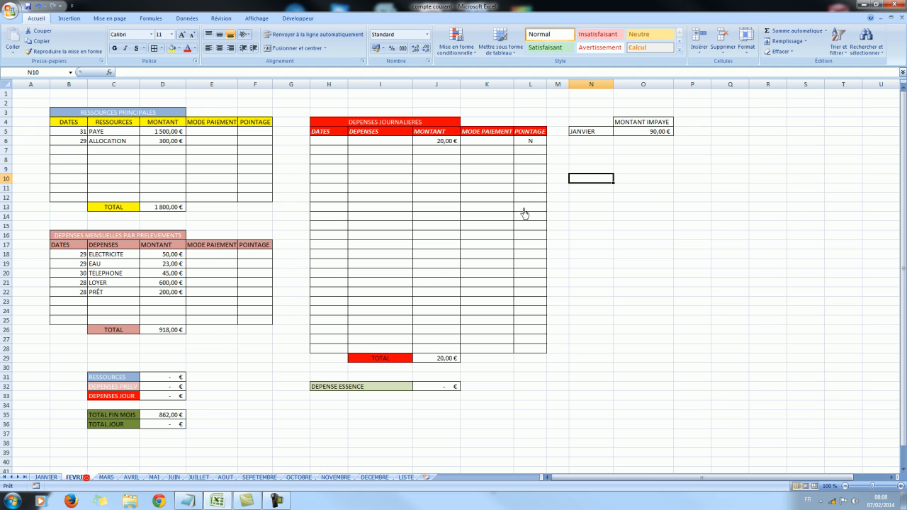
pyautogui.click(531, 142)
pyautogui.click(617, 195)
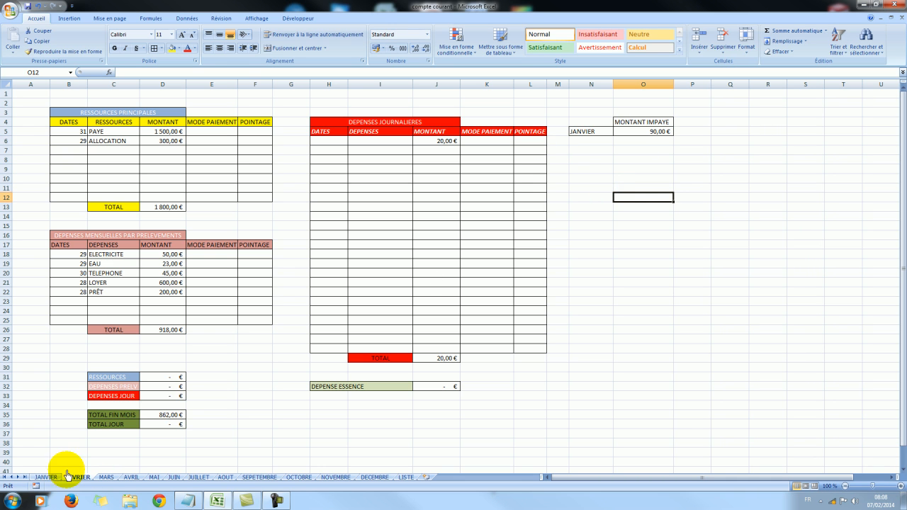
pyautogui.click(107, 478)
pyautogui.click(642, 189)
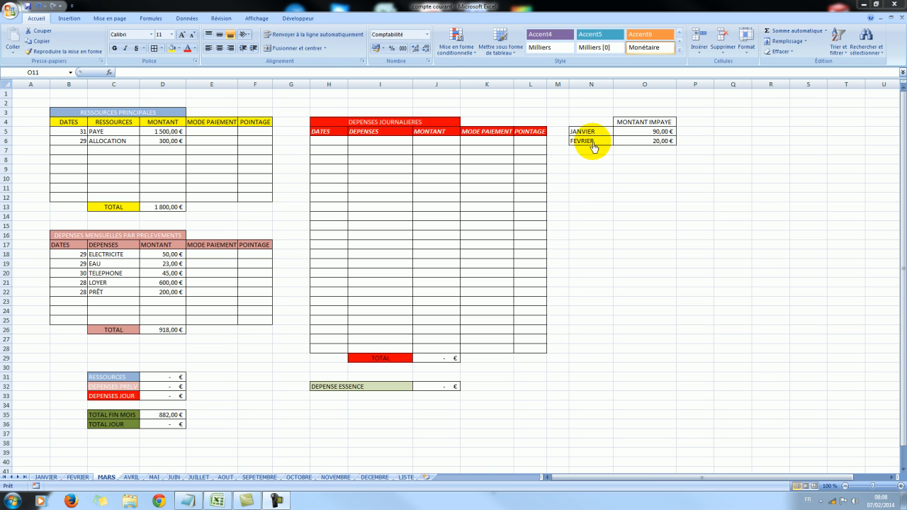
# Copy the entire MARS worksheet and paste it into AVRIL starting at cell A1.
pyautogui.click(7, 88)
pyautogui.rightClick(6, 87)
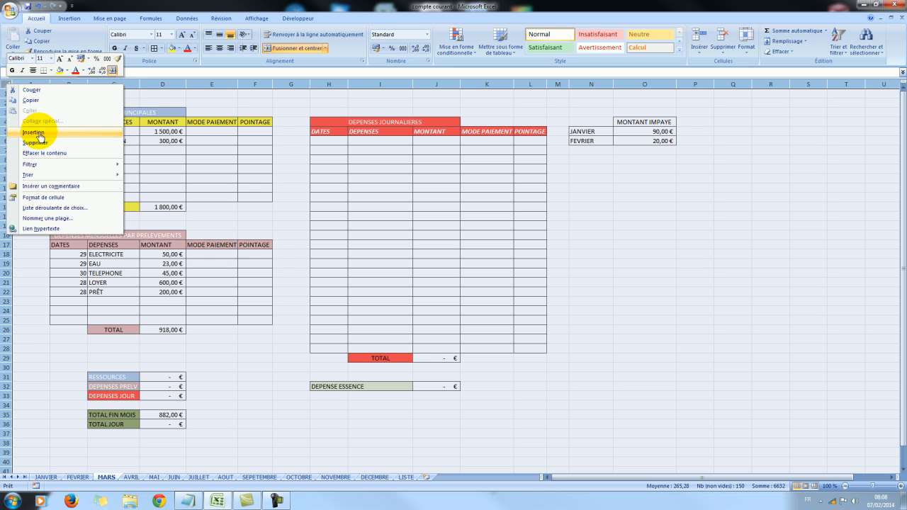
pyautogui.click(34, 106)
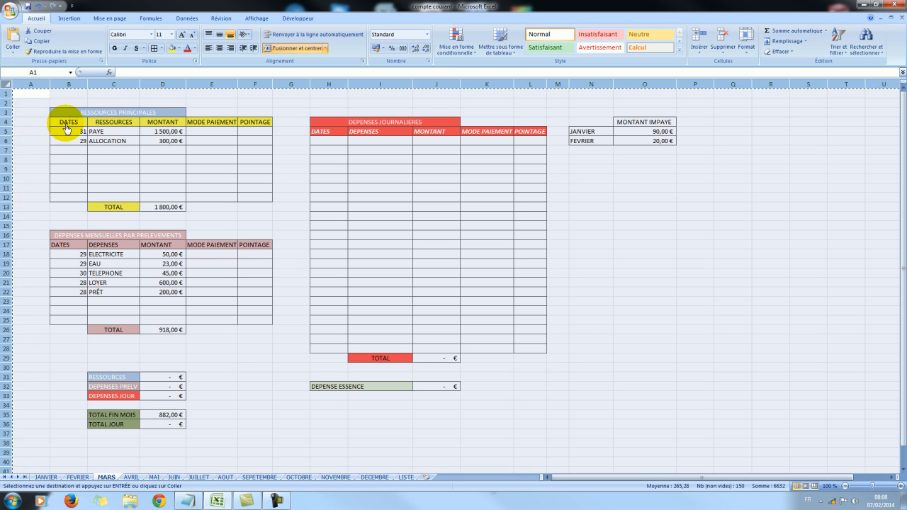
pyautogui.click(131, 476)
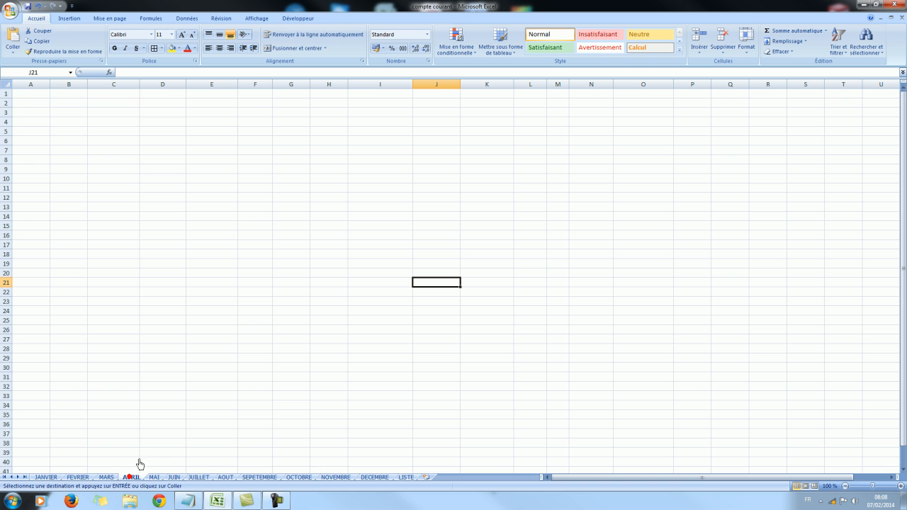
pyautogui.rightClick(29, 94)
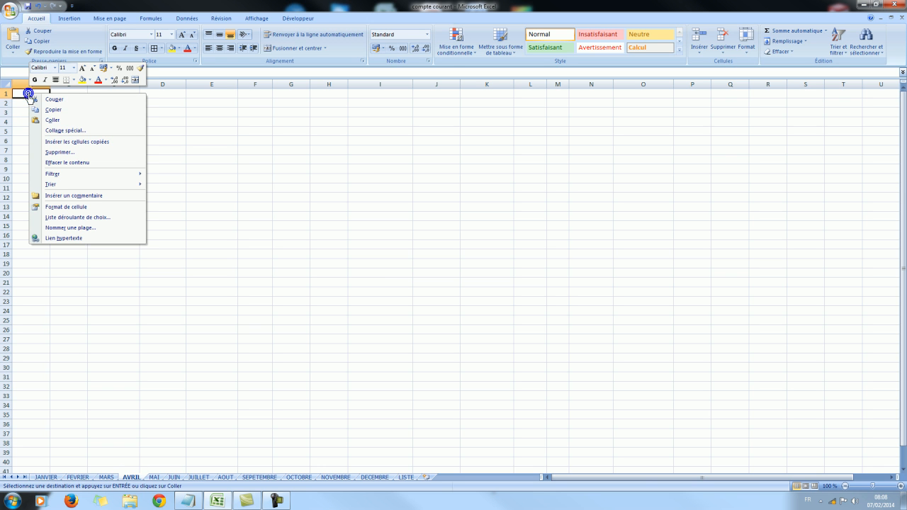
pyautogui.click(52, 121)
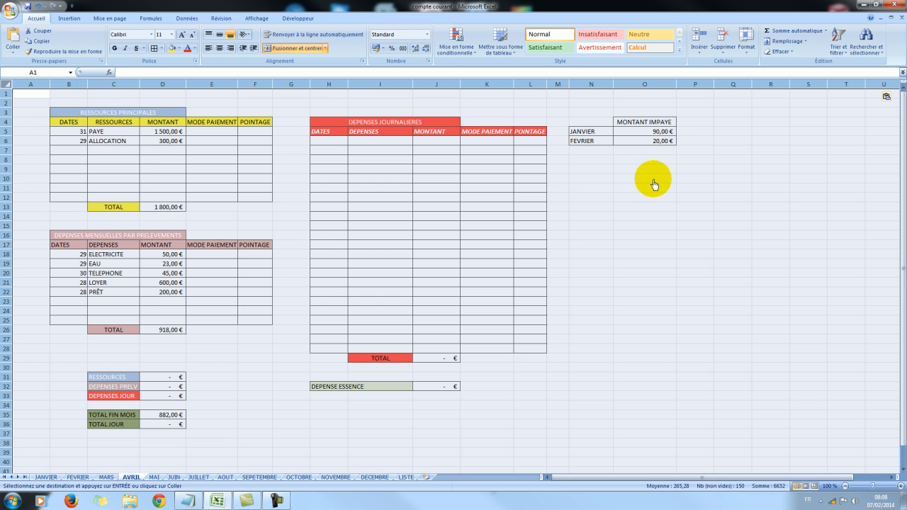
pyautogui.click(644, 178)
# Add the label MARS in cell N7 of the AVRIL worksheet, below FEVRIER.
pyautogui.click(590, 150)
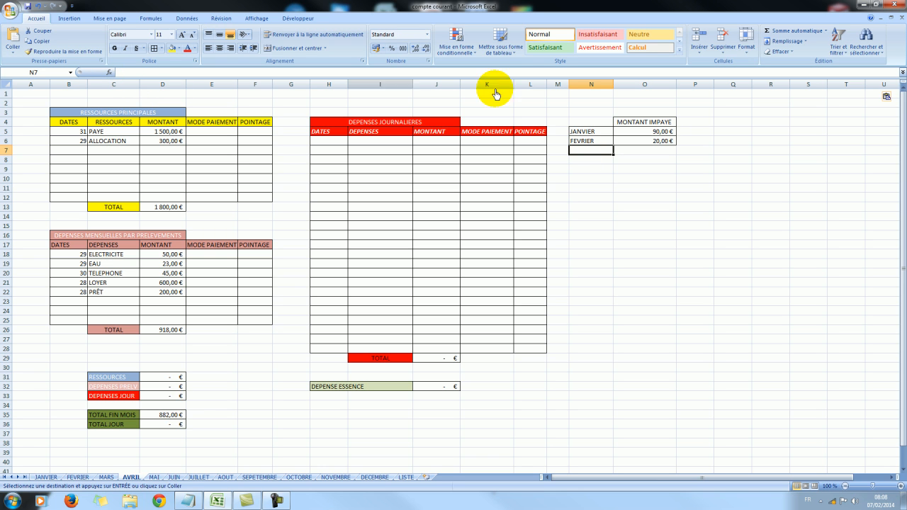
pyautogui.write('MAR')
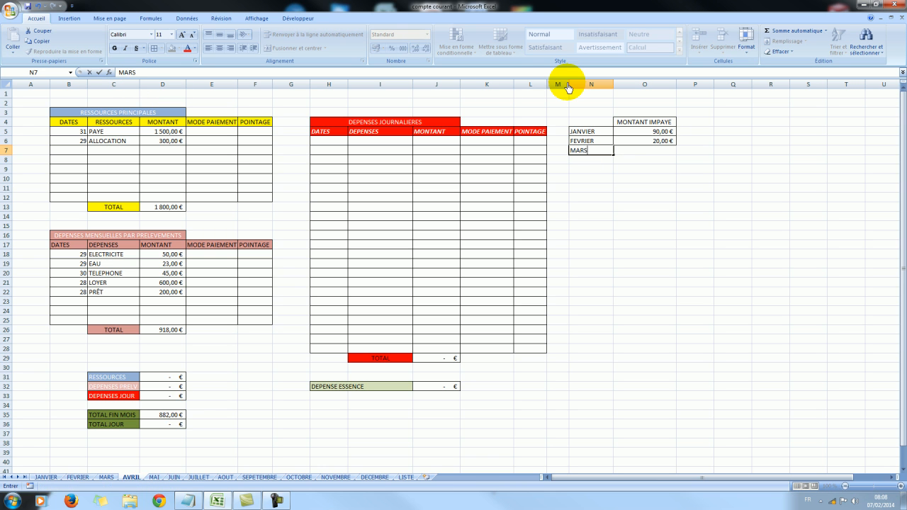
pyautogui.write('S')
# Insert the SOMME.SI function in cell O7 of AVRIL and move its arguments dialog clear of the DEPENSES JOURNALIERES table.
pyautogui.click(654, 150)
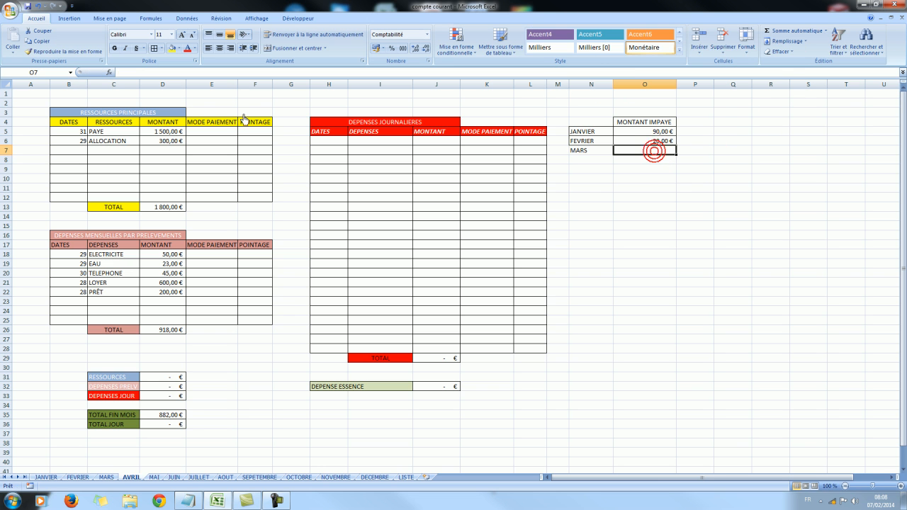
pyautogui.click(110, 74)
pyautogui.click(477, 331)
pyautogui.moveTo(405, 196); pyautogui.dragTo(665, 183)
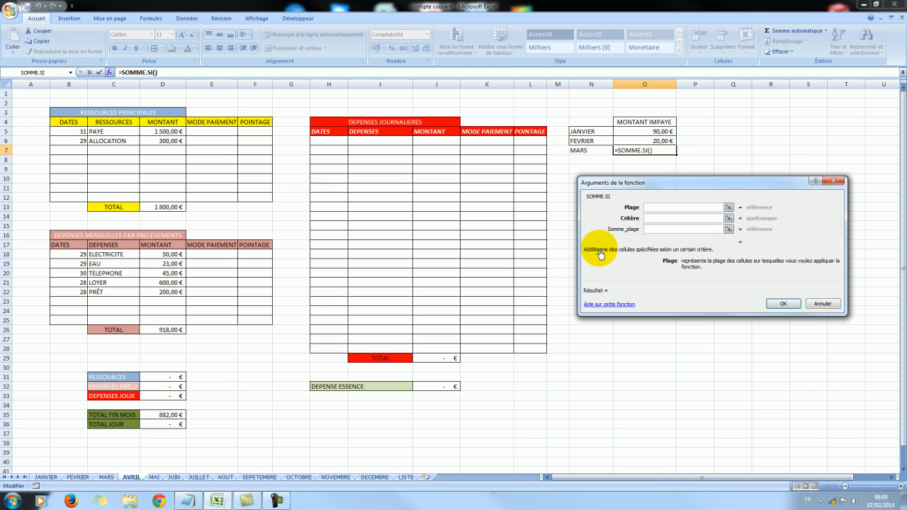
# Set the function's Plage to cells L6:L28 of the MARS worksheet and enter a space as the Critère.
pyautogui.click(107, 479)
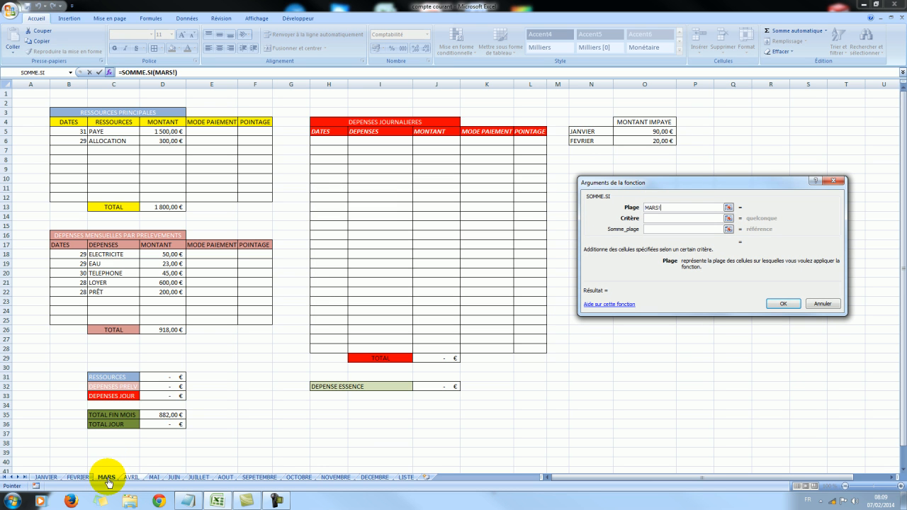
pyautogui.click(650, 220)
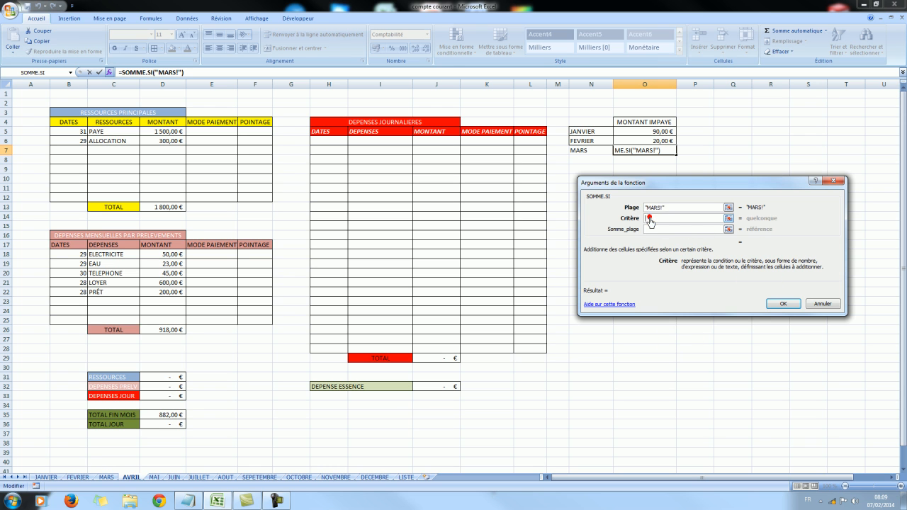
pyautogui.click(666, 207)
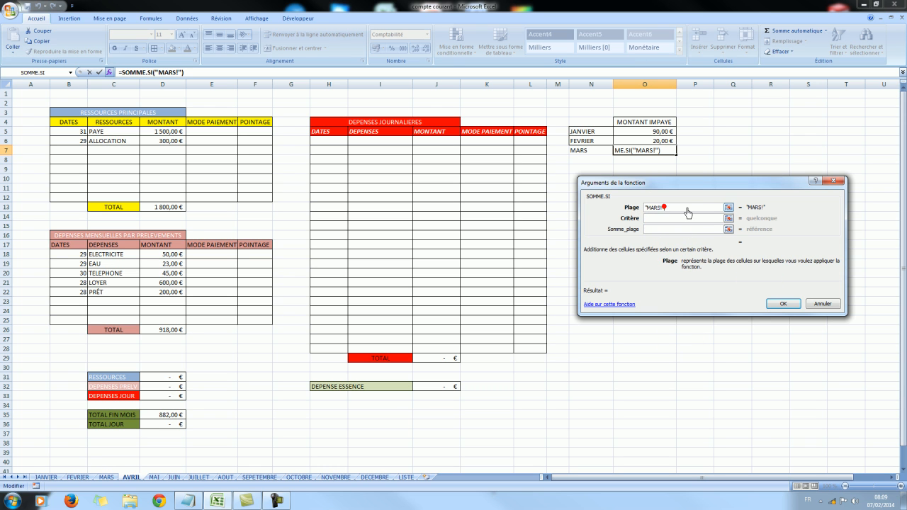
pyautogui.doubleClick(678, 213)
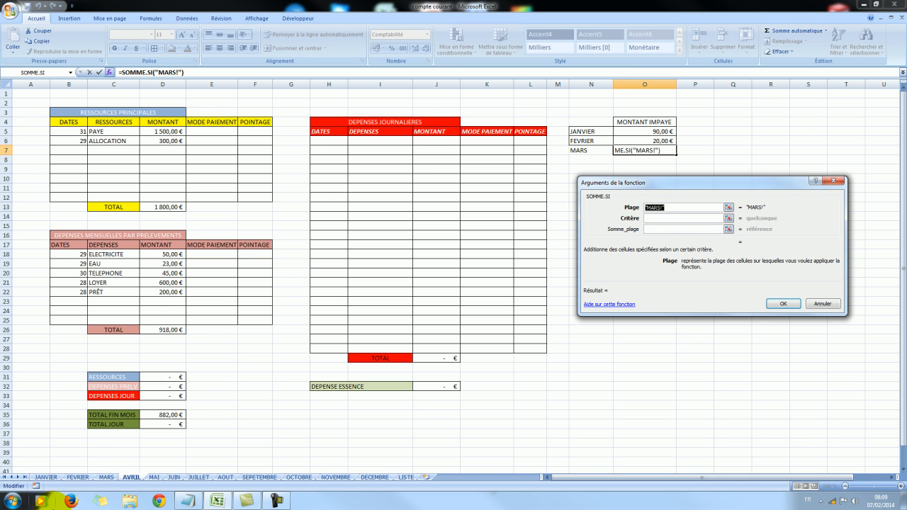
pyautogui.click(107, 477)
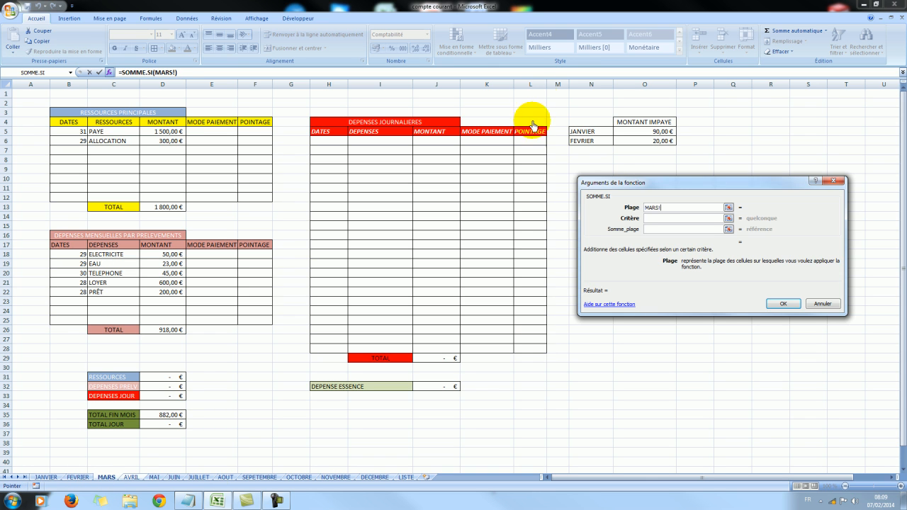
pyautogui.moveTo(531, 146); pyautogui.dragTo(537, 354)
pyautogui.click(648, 219)
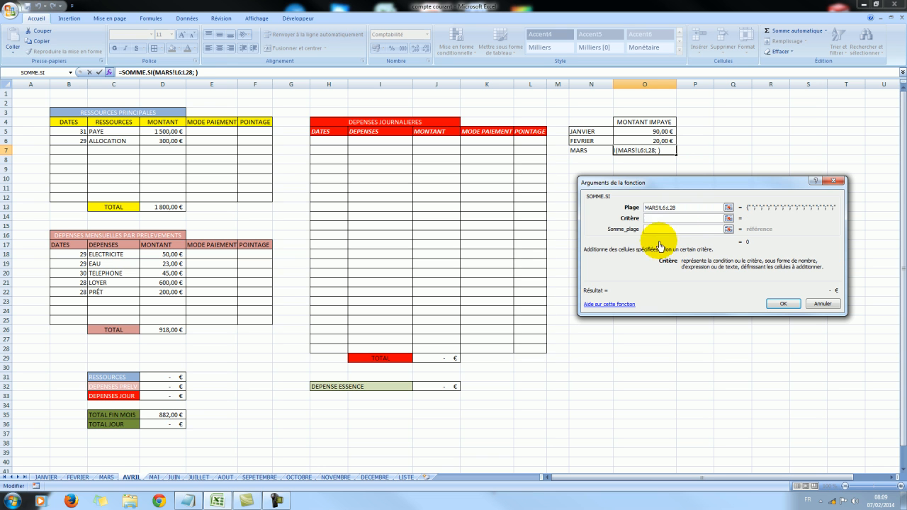
# Complete the SOMME.SI function with Somme_plage J6:J28 and apply borders to the MARS row, cells N7:O7.
pyautogui.click(650, 228)
pyautogui.moveTo(440, 141); pyautogui.dragTo(446, 352)
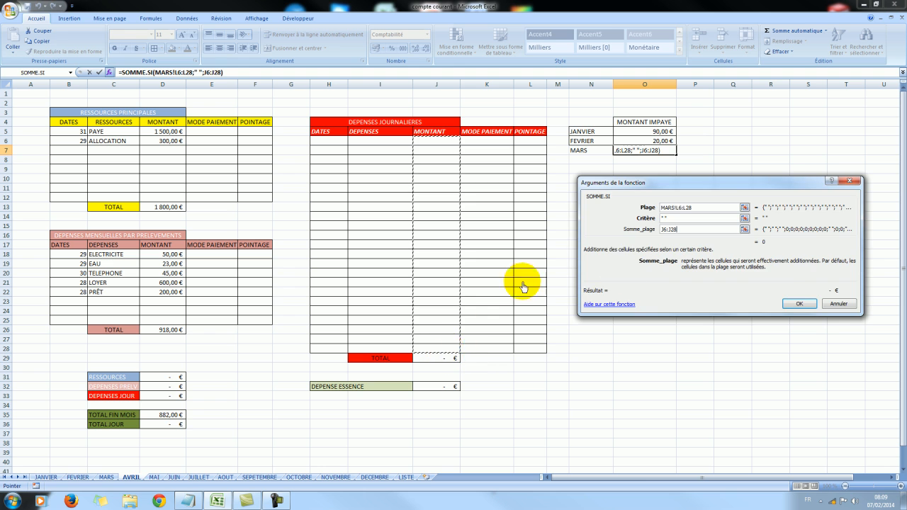
pyautogui.click(792, 303)
pyautogui.click(748, 198)
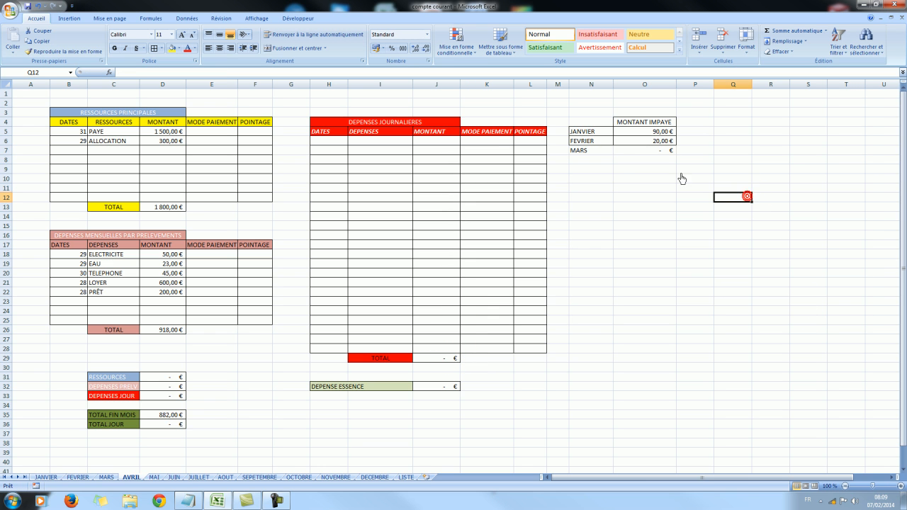
pyautogui.moveTo(592, 151); pyautogui.dragTo(628, 152)
pyautogui.click(156, 52)
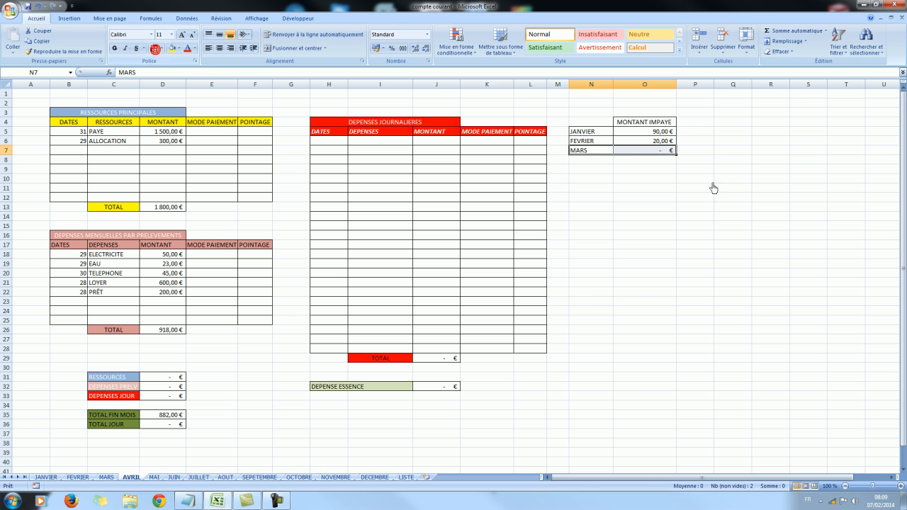
# Enter the month labels AVRIL, MAI, JUIN, JUILLET and AOUT in cells N8 to N12, below MARS.
pyautogui.click(587, 162)
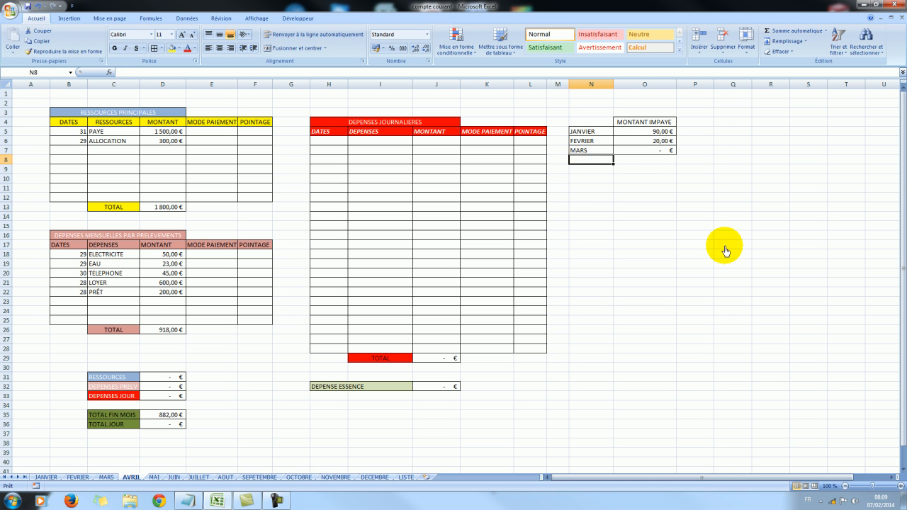
pyautogui.write('FE')
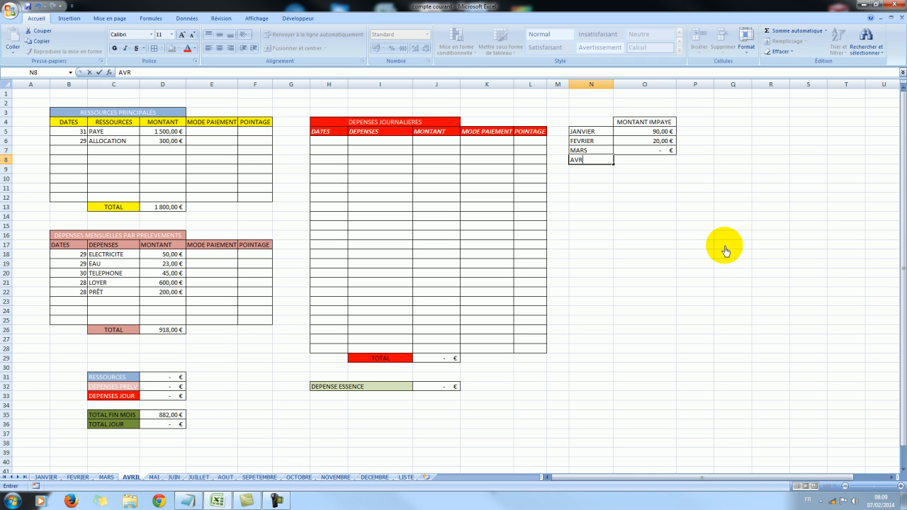
pyautogui.press('Return')
pyautogui.write('MA')
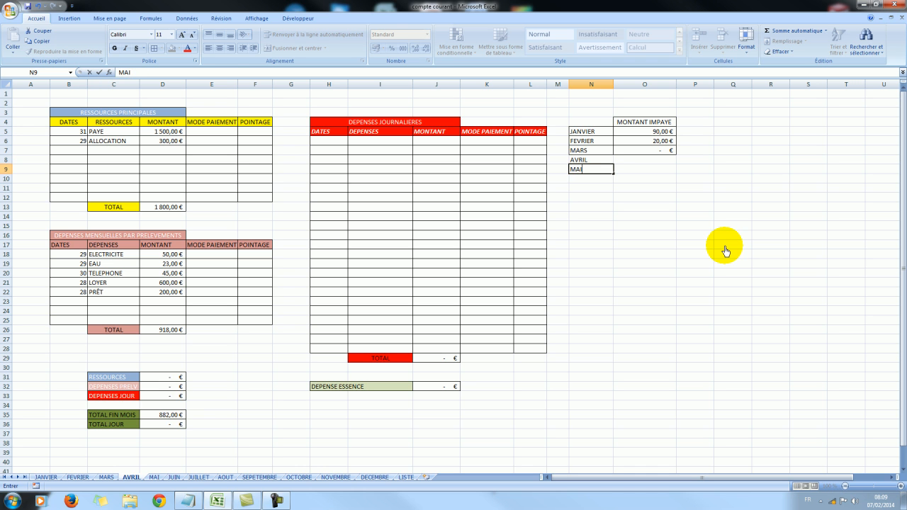
pyautogui.write('I')
pyautogui.press('Return')
pyautogui.write('JUIN')
pyautogui.press('Return')
pyautogui.write('JU')
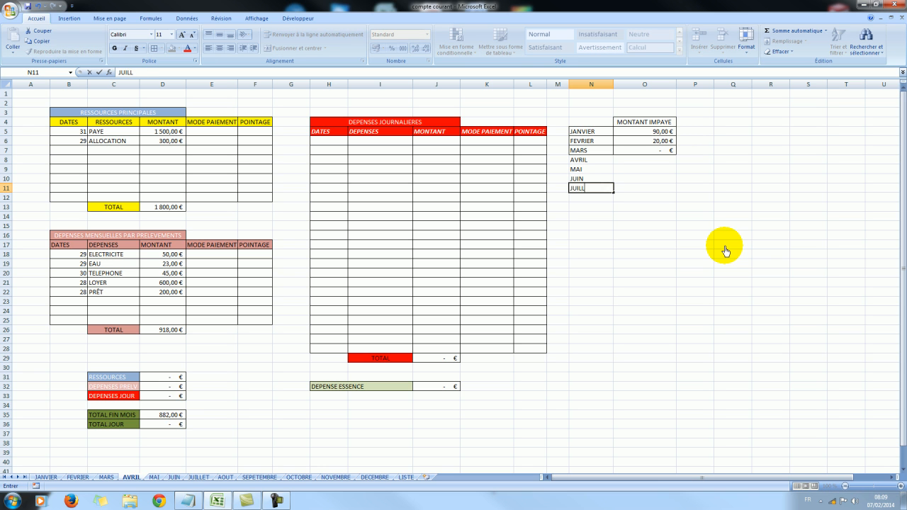
pyautogui.press('Return')
pyautogui.write('AO')
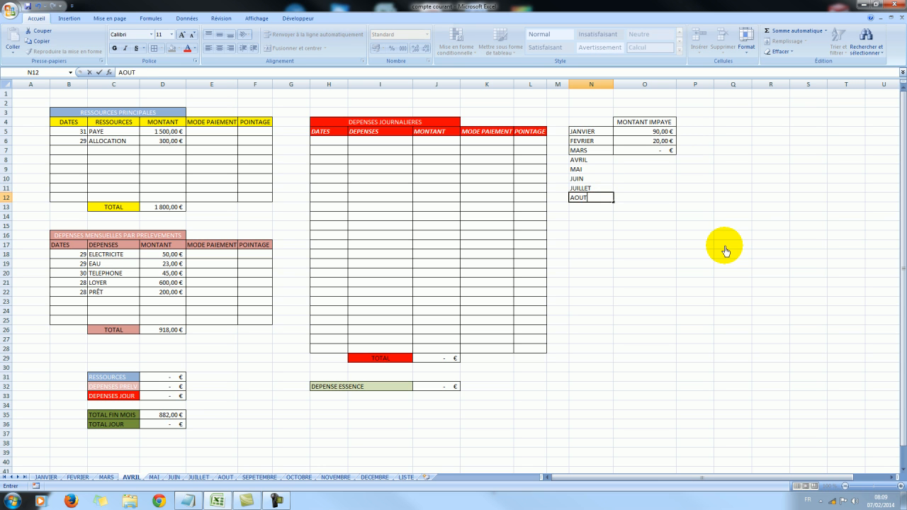
pyautogui.write('UT')
pyautogui.click(583, 218)
# Extend the month series from cells N10:N12 down to N16 to add SEPTEMBRE through DÉCEMBRE.
pyautogui.moveTo(597, 177); pyautogui.dragTo(602, 201)
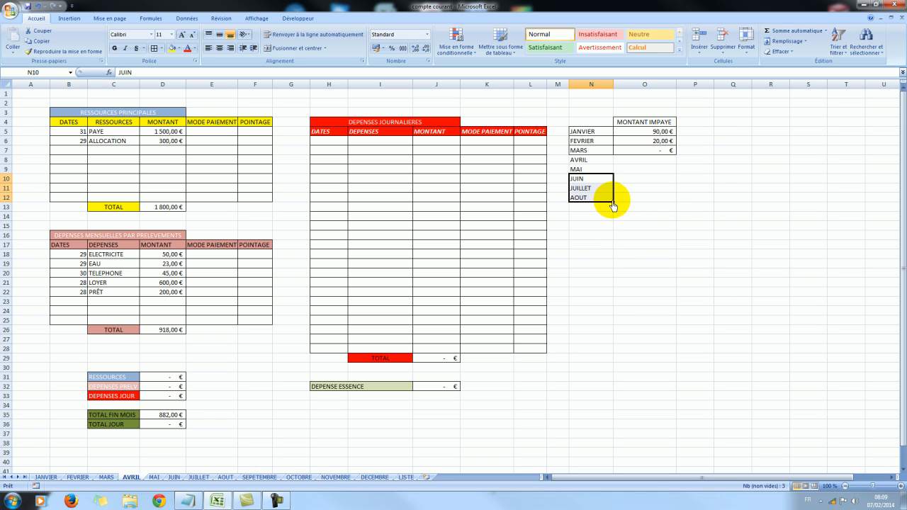
pyautogui.moveTo(613, 203); pyautogui.dragTo(612, 245)
pyautogui.click(639, 205)
# Apply borders to the AVRIL to DÉCEMBRE rows of the MONTANT IMPAYE table, cells N8:O16.
pyautogui.moveTo(588, 160); pyautogui.dragTo(650, 240)
pyautogui.click(153, 48)
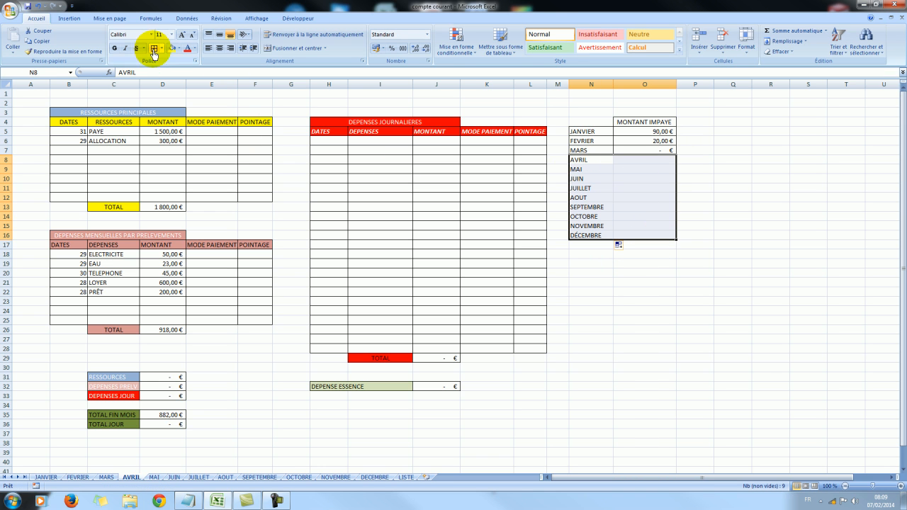
pyautogui.click(821, 285)
pyautogui.click(701, 151)
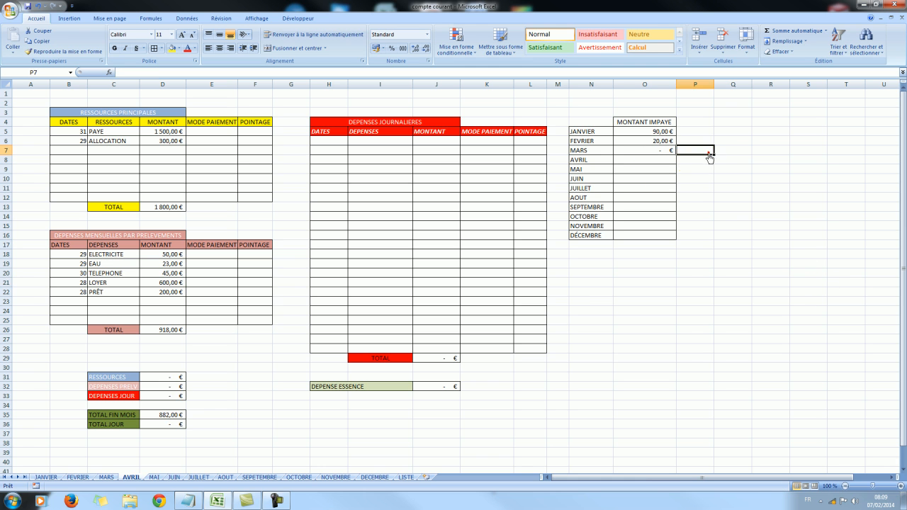
pyautogui.click(761, 244)
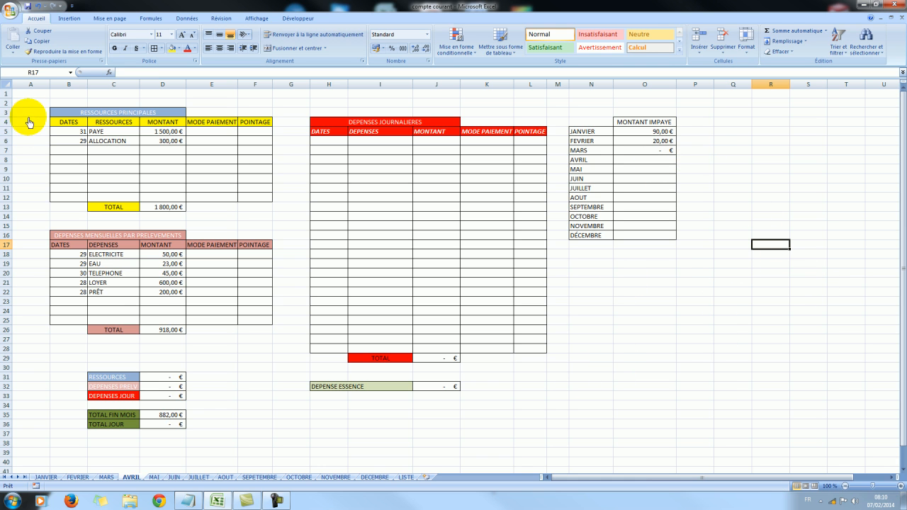
# Copy the entire AVRIL worksheet and paste it into MAI starting at cell A1.
pyautogui.rightClick(7, 85)
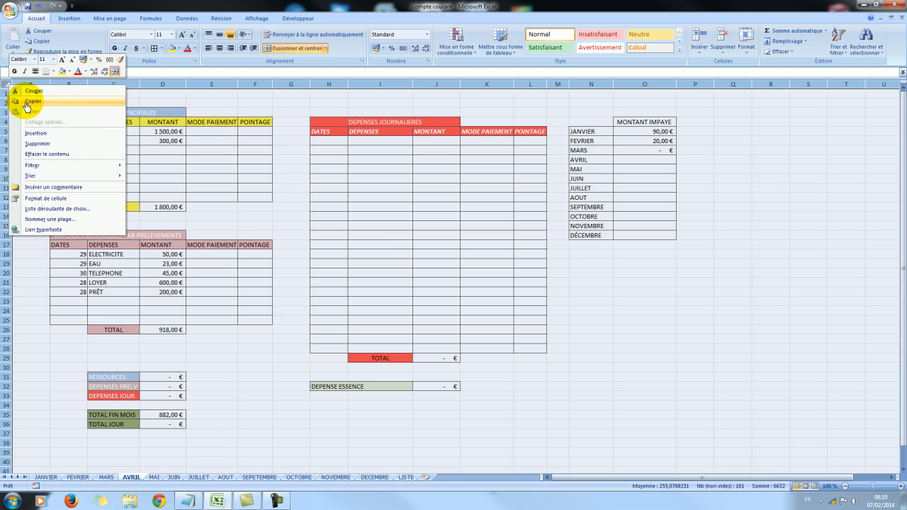
pyautogui.click(20, 96)
pyautogui.click(155, 478)
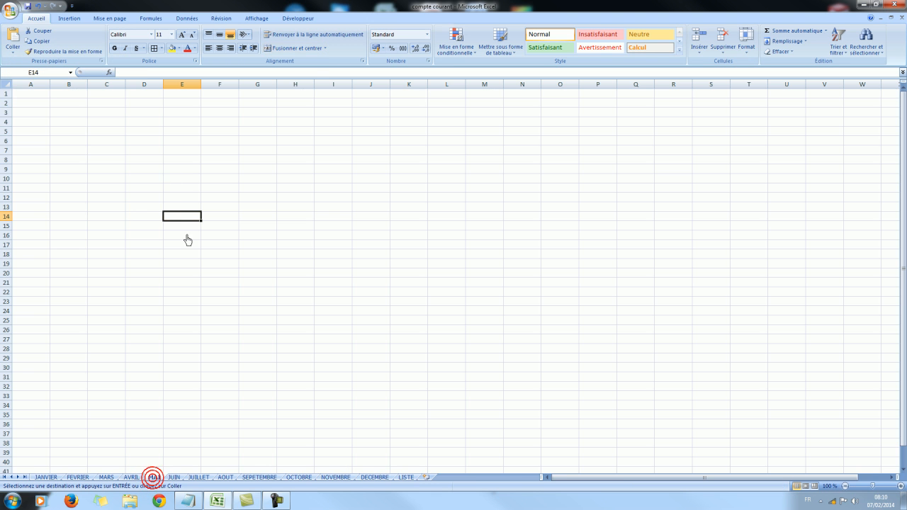
pyautogui.click(31, 100)
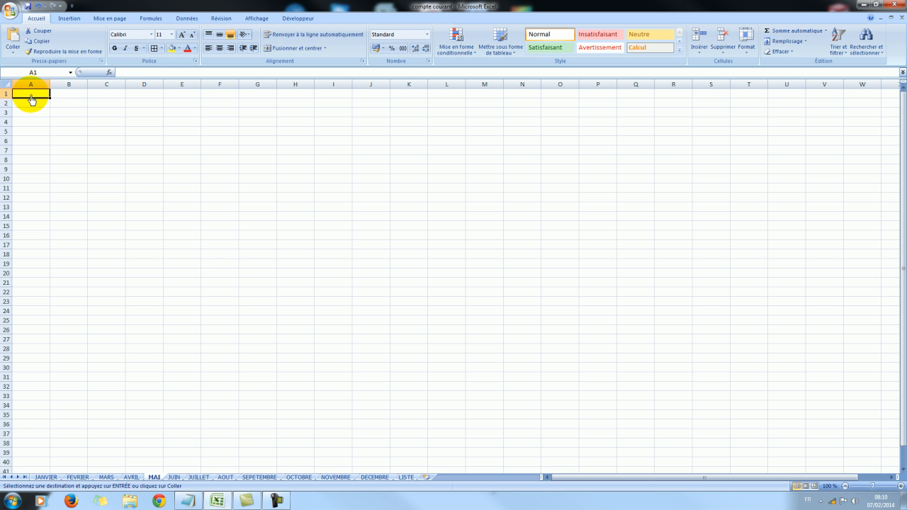
pyautogui.rightClick(31, 99)
pyautogui.click(54, 121)
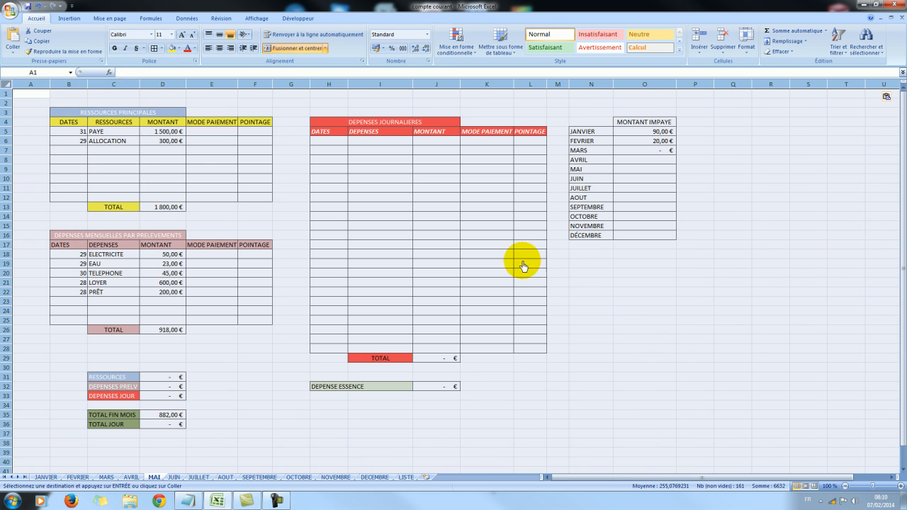
# Insert the SOMME.SI function in cell O8 of MAI and move its arguments dialog clear of the DEPENSES JOURNALIERES table.
pyautogui.click(646, 160)
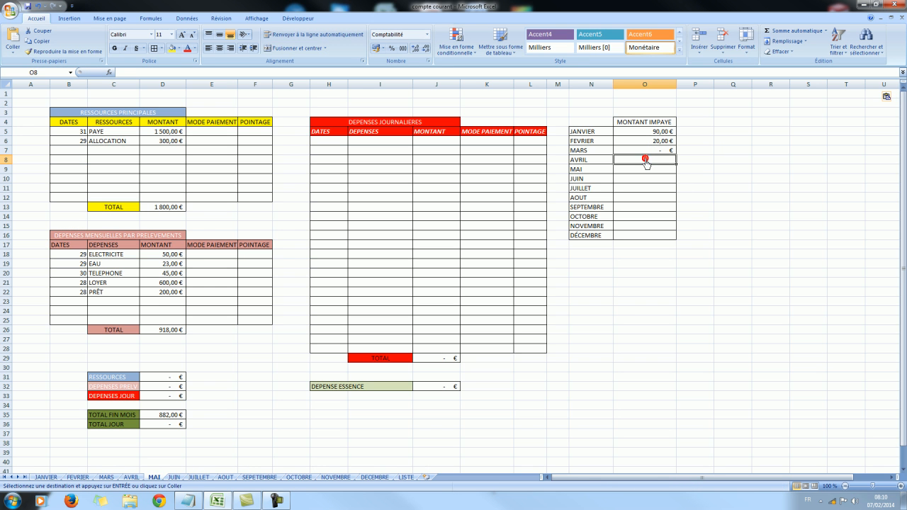
pyautogui.click(109, 72)
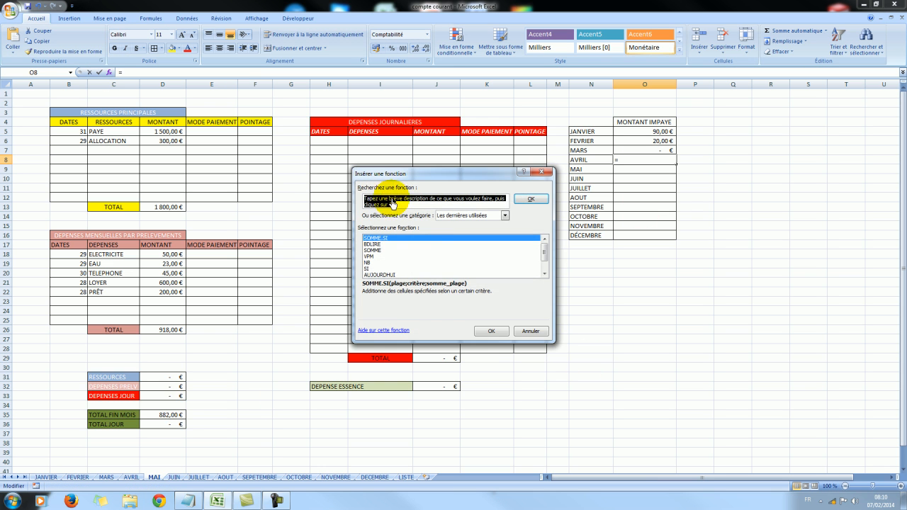
pyautogui.click(490, 331)
pyautogui.moveTo(489, 194); pyautogui.dragTo(732, 267)
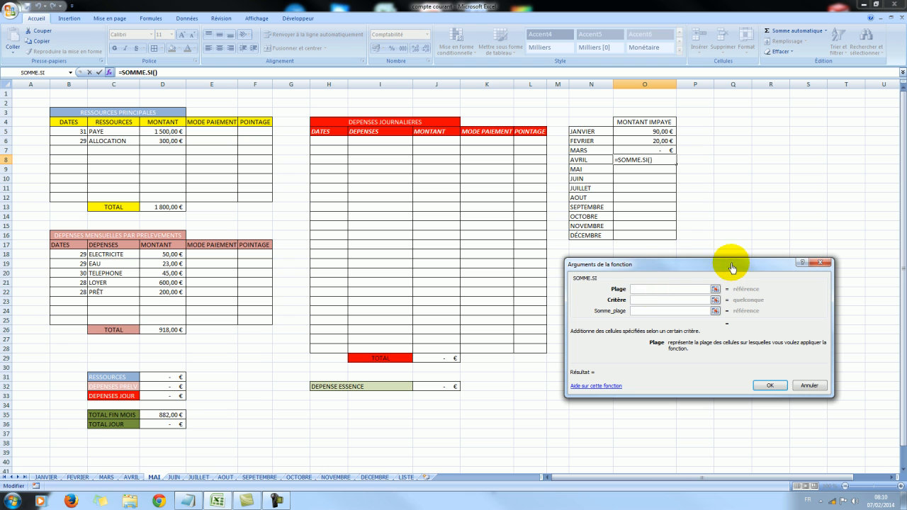
# Set the function's Plage to cells L6:L28 of the AVRIL worksheet and enter a space as the Critère.
pyautogui.click(135, 478)
pyautogui.moveTo(536, 146); pyautogui.dragTo(535, 346)
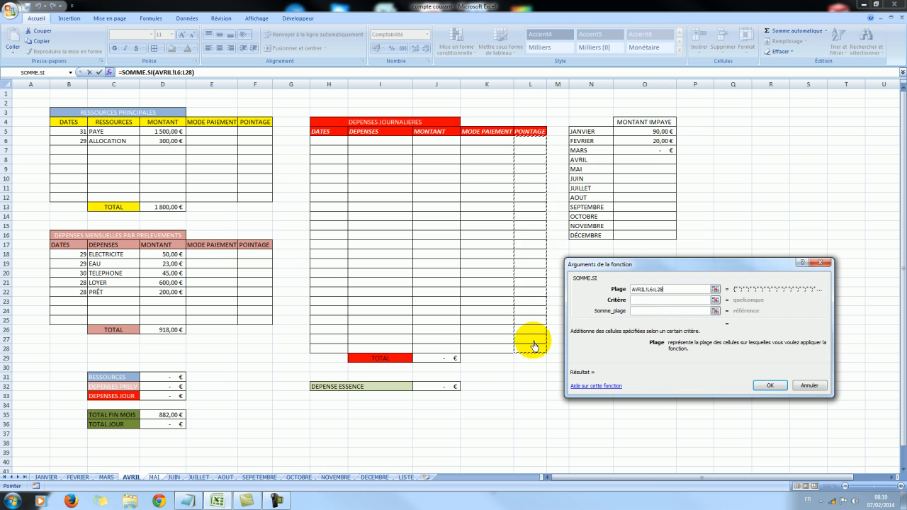
pyautogui.click(652, 300)
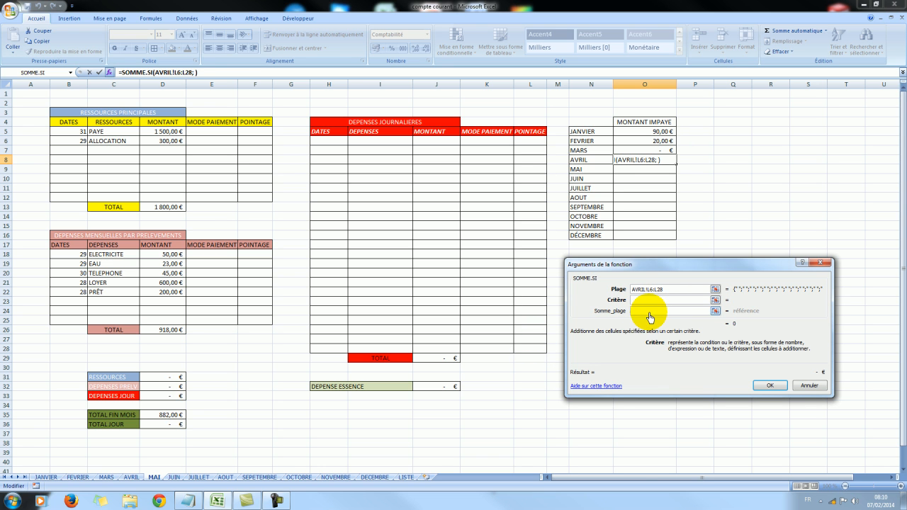
# Set the function's Somme_plage to cells J6:J28 of the AVRIL worksheet and validate the formula.
pyautogui.click(644, 311)
pyautogui.moveTo(429, 139); pyautogui.dragTo(440, 352)
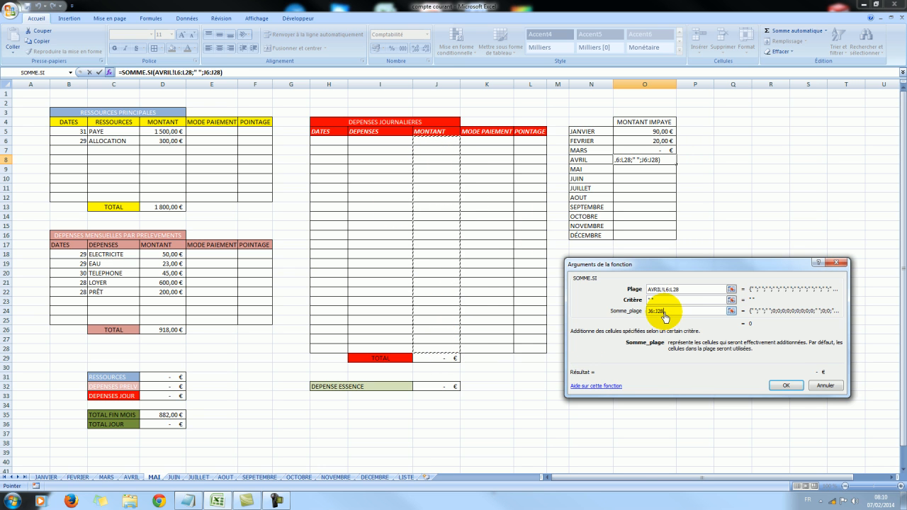
pyautogui.click(648, 310)
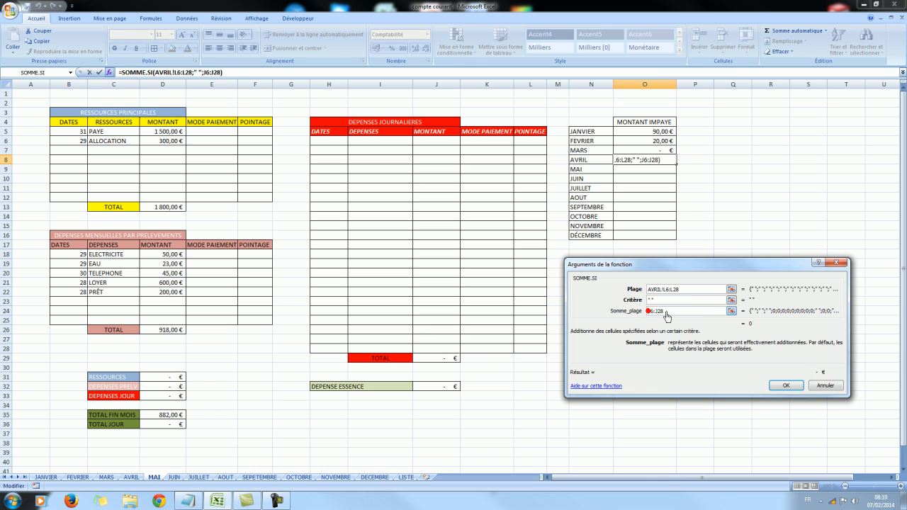
pyautogui.click(132, 479)
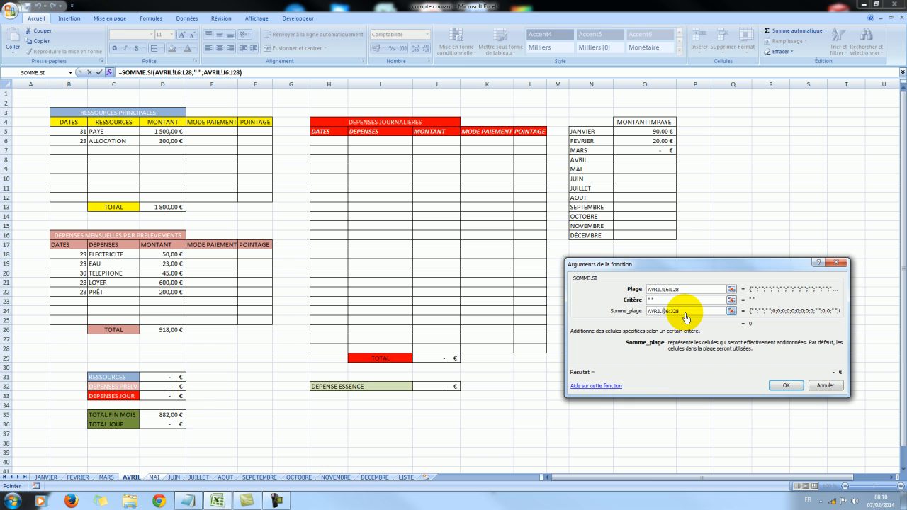
pyautogui.click(785, 385)
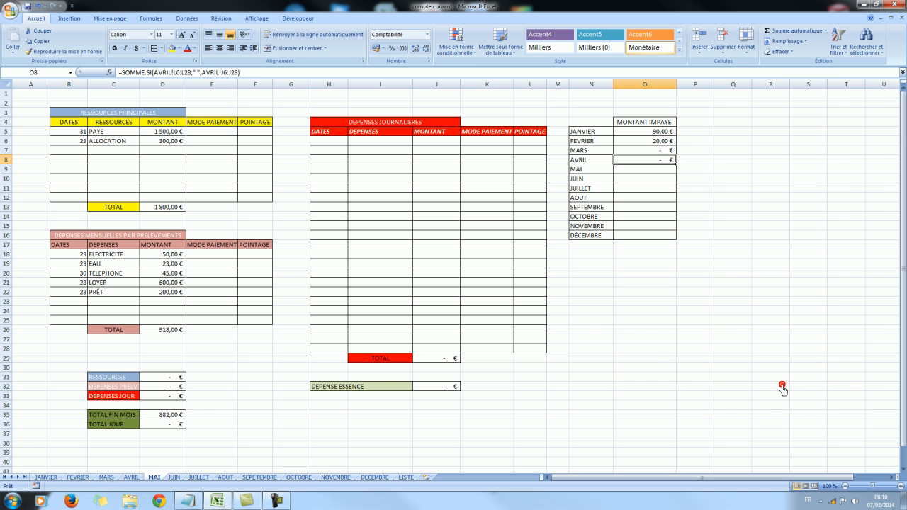
pyautogui.click(722, 244)
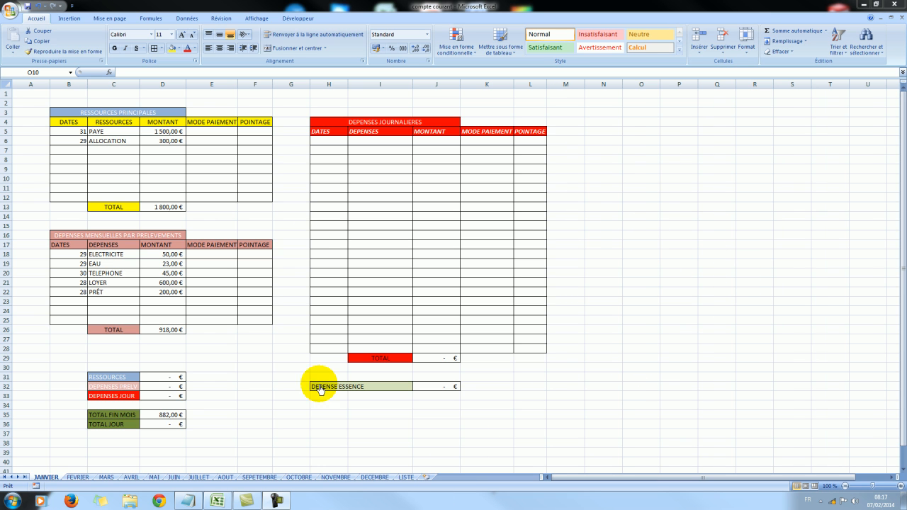
# Review the MONTANT IMPAYE tables on the monthly worksheets from FEVRIER through DECEMBRE, including the TOTAL row on DECEMBRE.
pyautogui.click(80, 482)
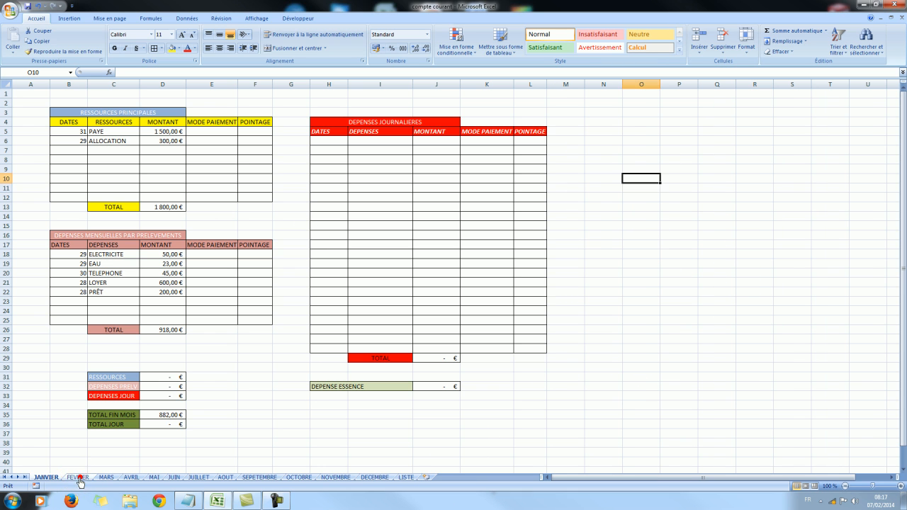
pyautogui.click(105, 477)
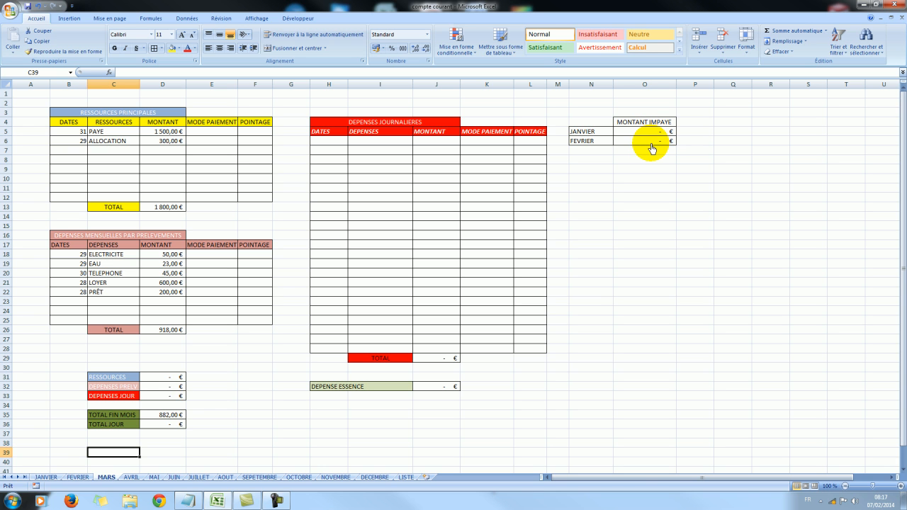
pyautogui.click(132, 477)
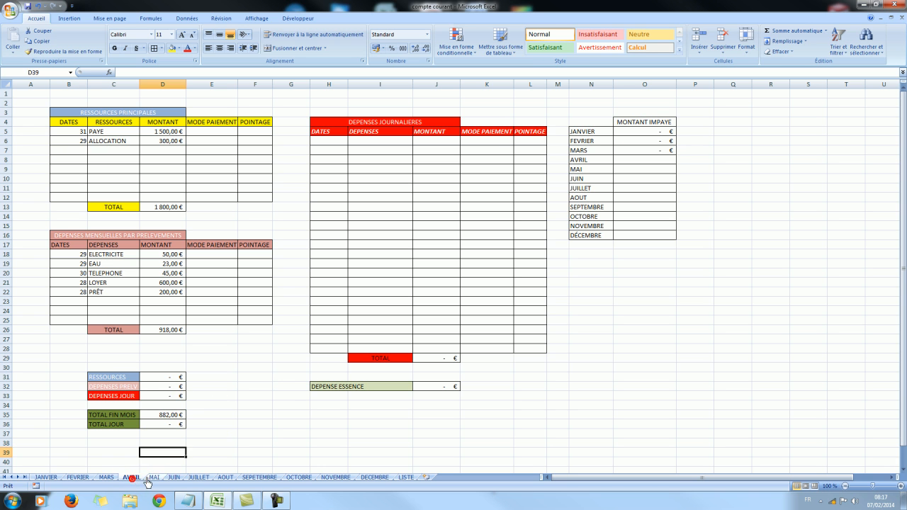
pyautogui.click(154, 477)
pyautogui.click(174, 477)
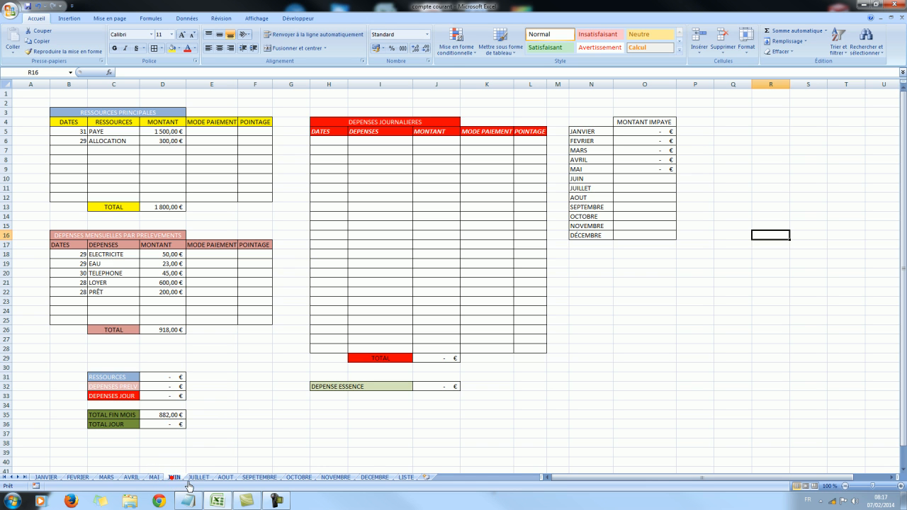
pyautogui.click(199, 478)
pyautogui.click(260, 477)
pyautogui.click(298, 478)
pyautogui.click(416, 432)
pyautogui.click(336, 478)
pyautogui.click(375, 477)
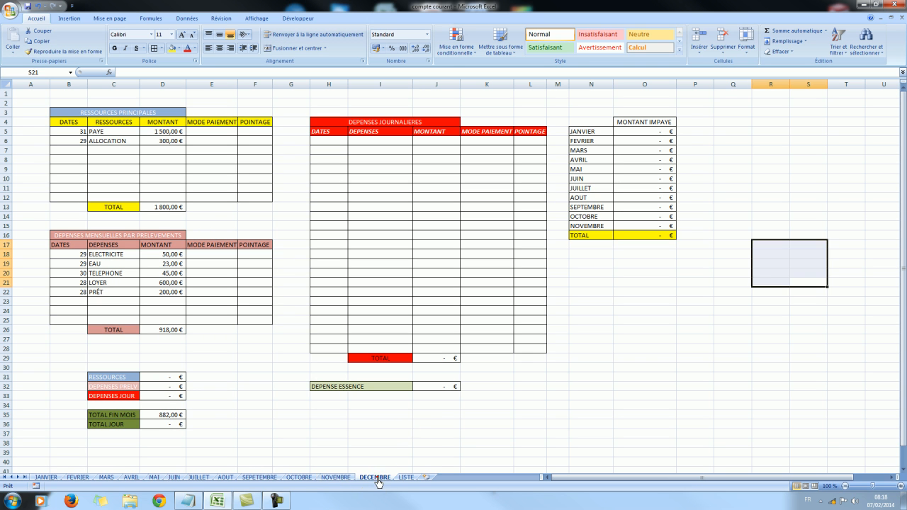
pyautogui.click(410, 431)
pyautogui.click(688, 314)
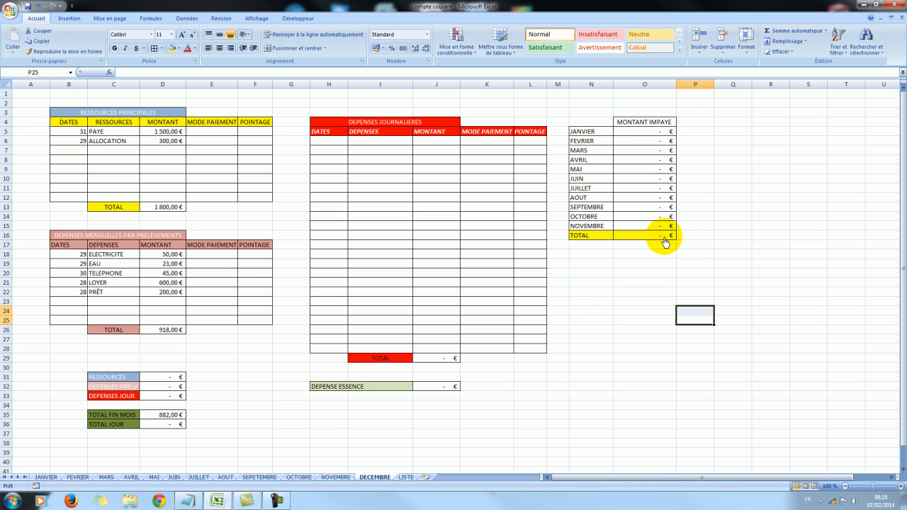
pyautogui.click(754, 143)
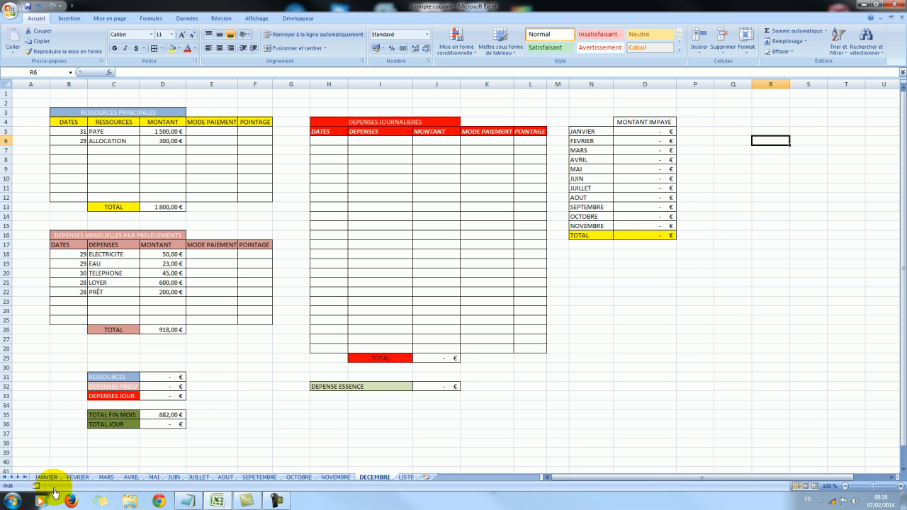
# Compare the MONTANT IMPAYE tables on the FEVRIER, MARS and AVRIL worksheets once more.
pyautogui.click(79, 478)
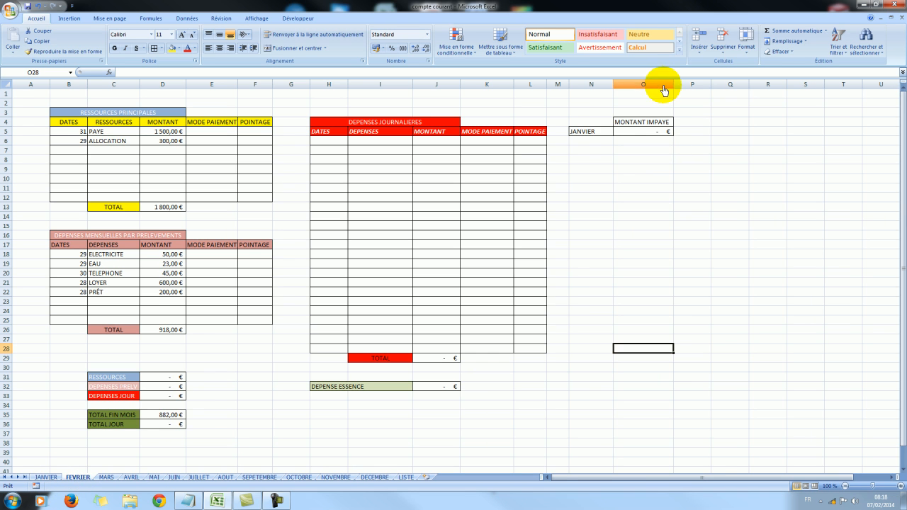
pyautogui.click(107, 477)
pyautogui.click(130, 478)
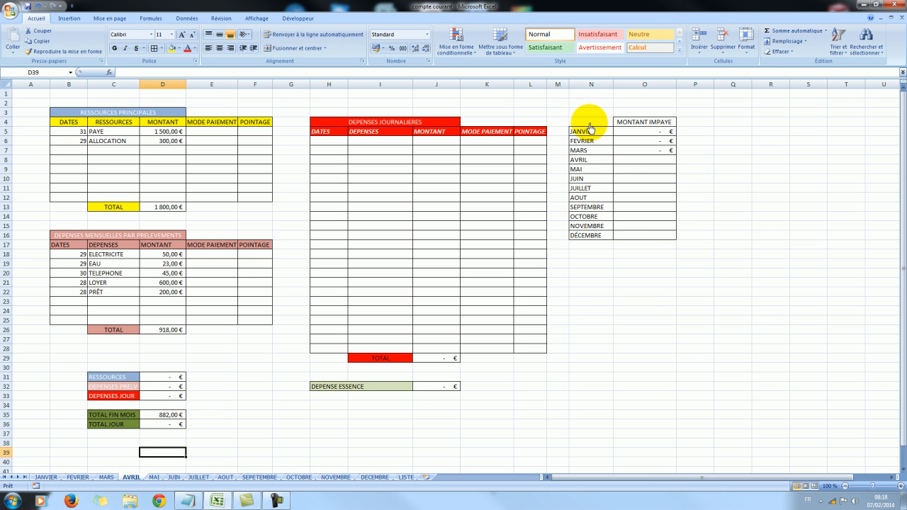
# On the FEVRIER worksheet, enter FEVRIER in N6 and fill the month names down to DÉCEMBRE in N16.
pyautogui.click(78, 477)
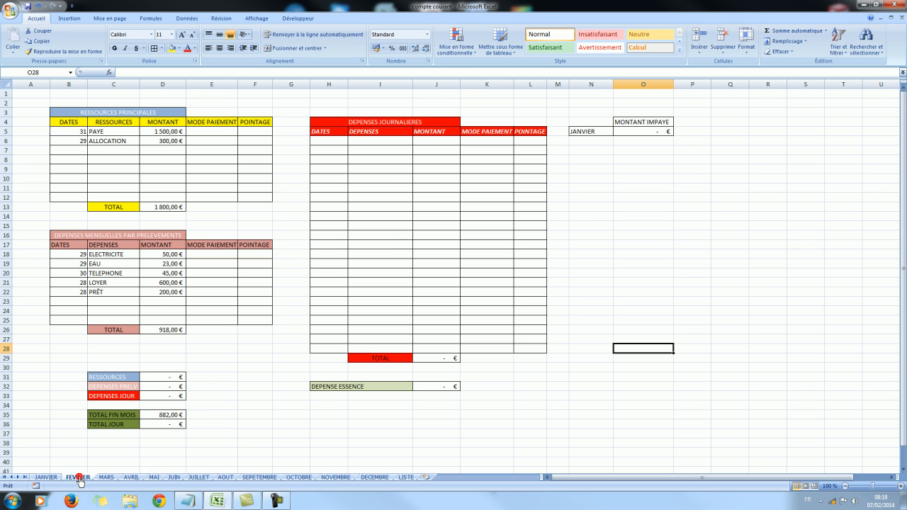
pyautogui.click(585, 141)
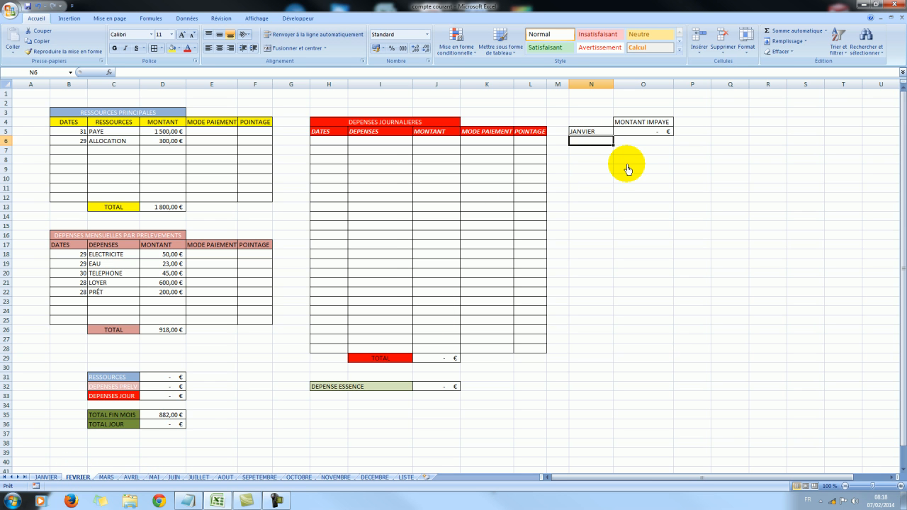
pyautogui.write('FEVRIER')
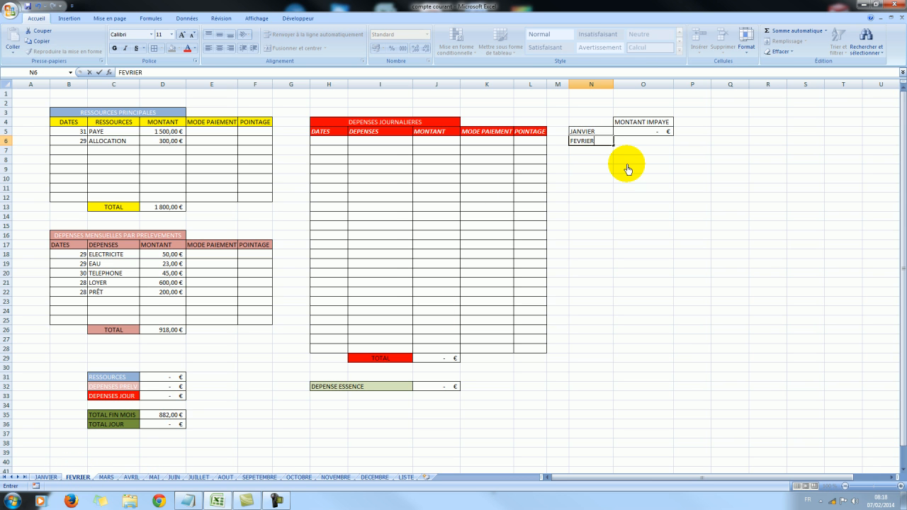
pyautogui.click(607, 150)
pyautogui.click(596, 142)
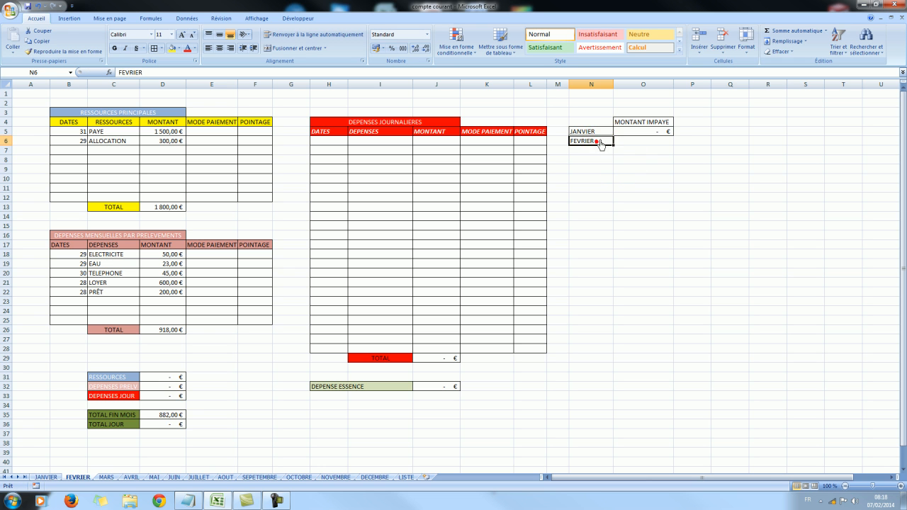
pyautogui.moveTo(613, 145); pyautogui.dragTo(611, 247)
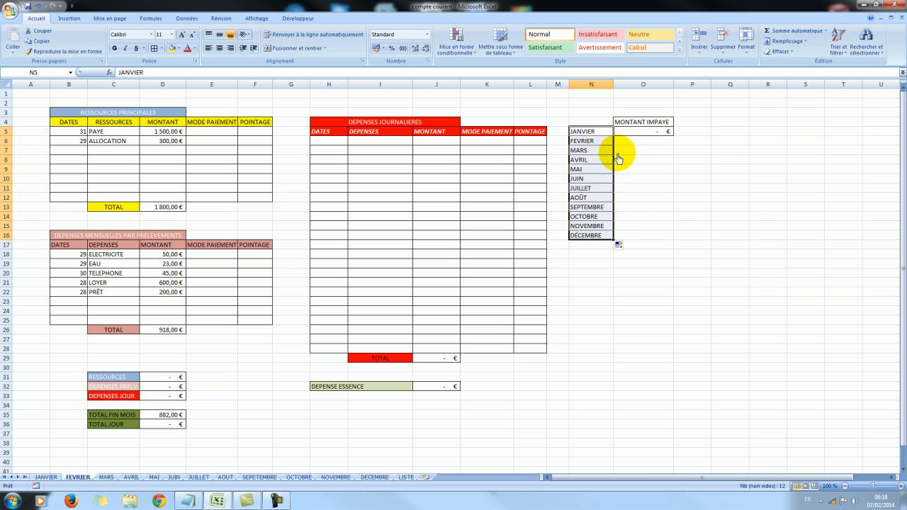
pyautogui.click(605, 236)
pyautogui.click(602, 273)
# Remove DÉCEMBRE from the FEVRIER worksheet's month list and apply borders to the MONTANT IMPAYE table down to NOVEMBRE.
pyautogui.click(600, 237)
pyautogui.press('BackSpace')
pyautogui.moveTo(595, 132); pyautogui.dragTo(655, 229)
pyautogui.click(153, 48)
pyautogui.click(728, 113)
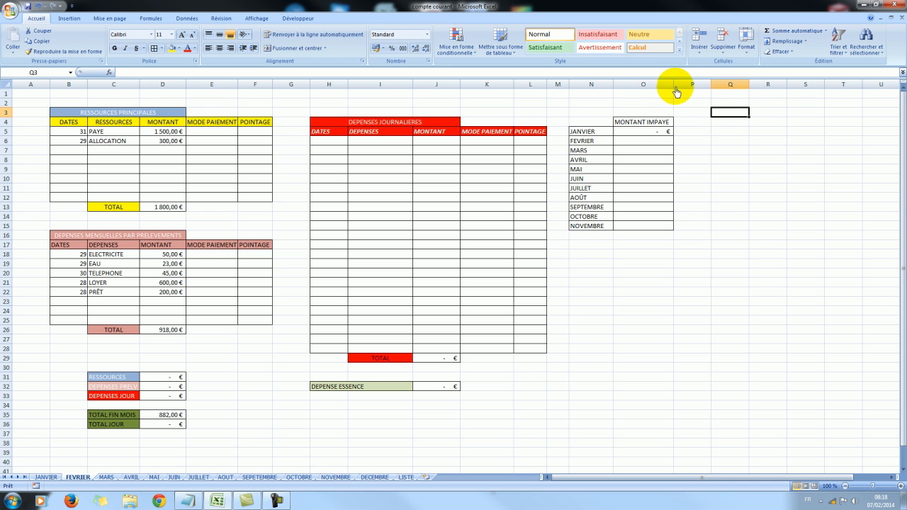
pyautogui.click(691, 225)
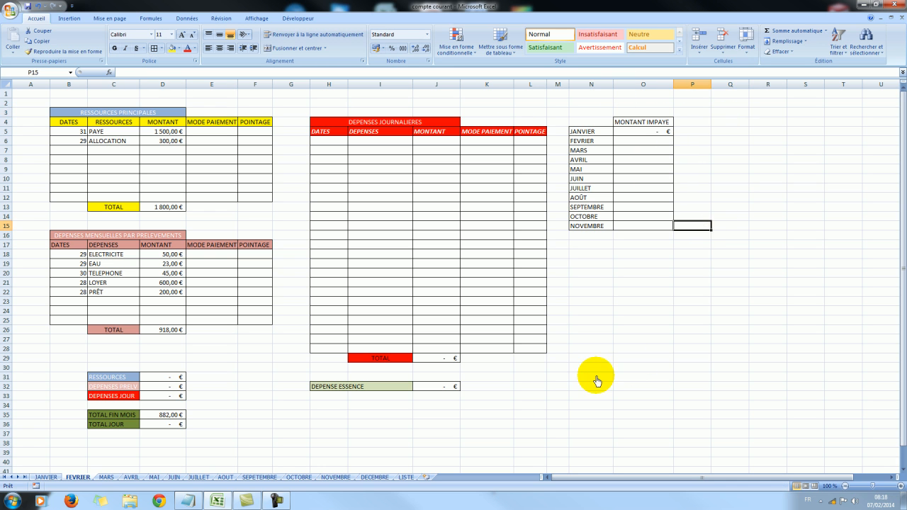
# On the MARS worksheet, fill the month names down to DÉCEMBRE in N16 and border the empty amount cells O7:O16.
pyautogui.click(107, 477)
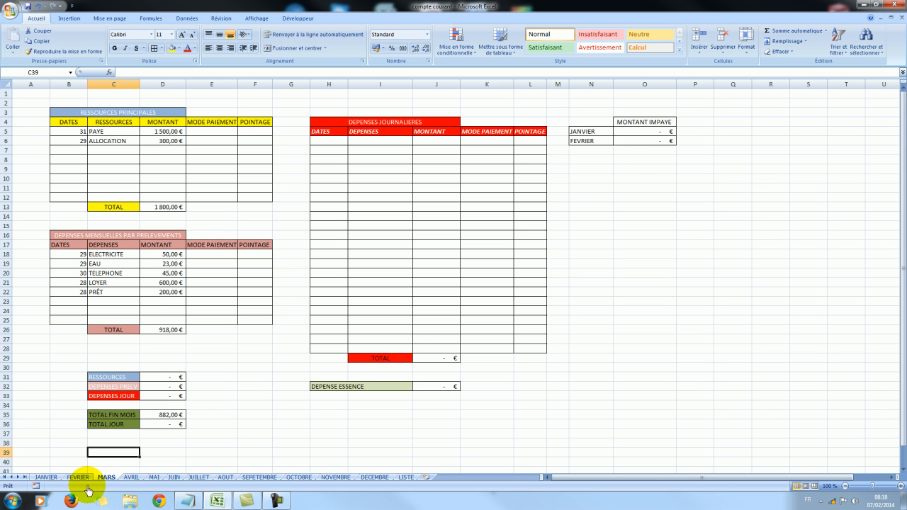
pyautogui.click(601, 132)
pyautogui.moveTo(603, 136); pyautogui.dragTo(605, 239)
pyautogui.moveTo(626, 156); pyautogui.dragTo(628, 236)
pyautogui.click(153, 52)
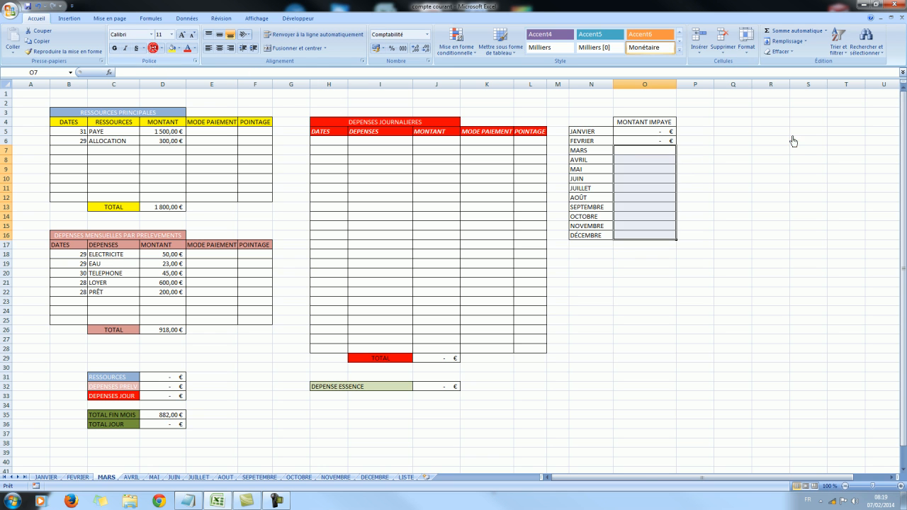
pyautogui.click(791, 139)
# Compare the MONTANT IMPAYE tables on FEVRIER, MARS and AVRIL, and narrow column O slightly on the FEVRIER worksheet.
pyautogui.click(132, 477)
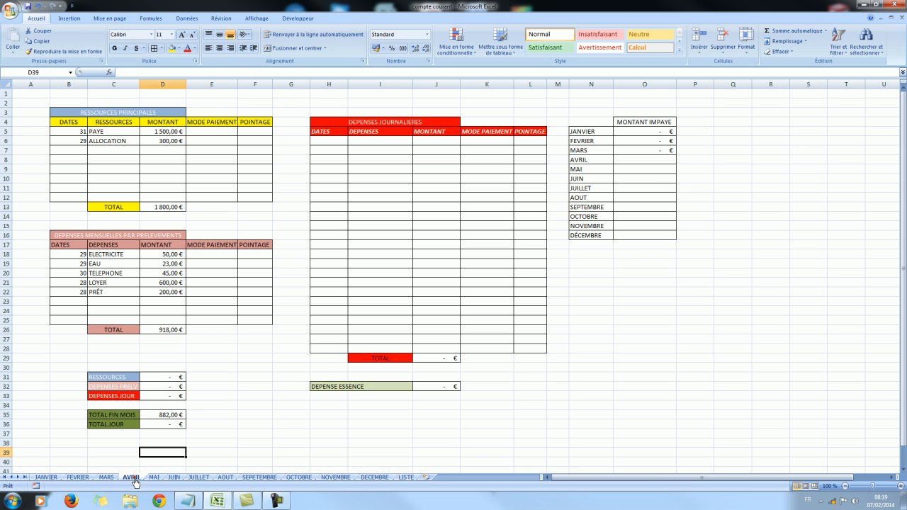
pyautogui.click(106, 477)
pyautogui.click(79, 477)
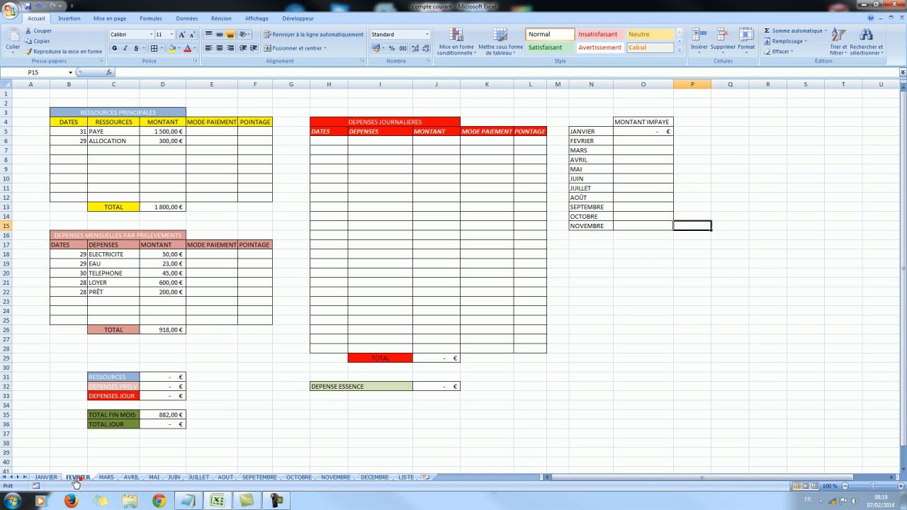
pyautogui.click(62, 480)
pyautogui.click(108, 479)
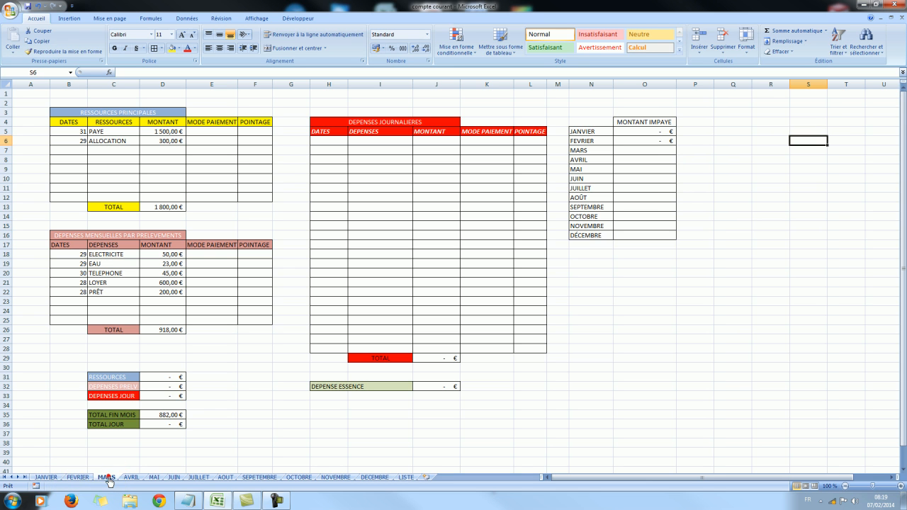
pyautogui.click(80, 479)
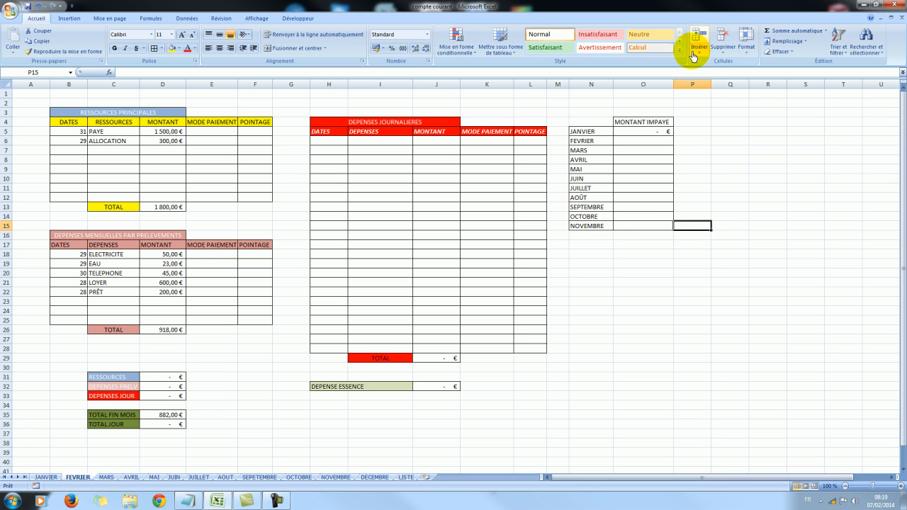
pyautogui.moveTo(673, 85); pyautogui.dragTo(671, 85)
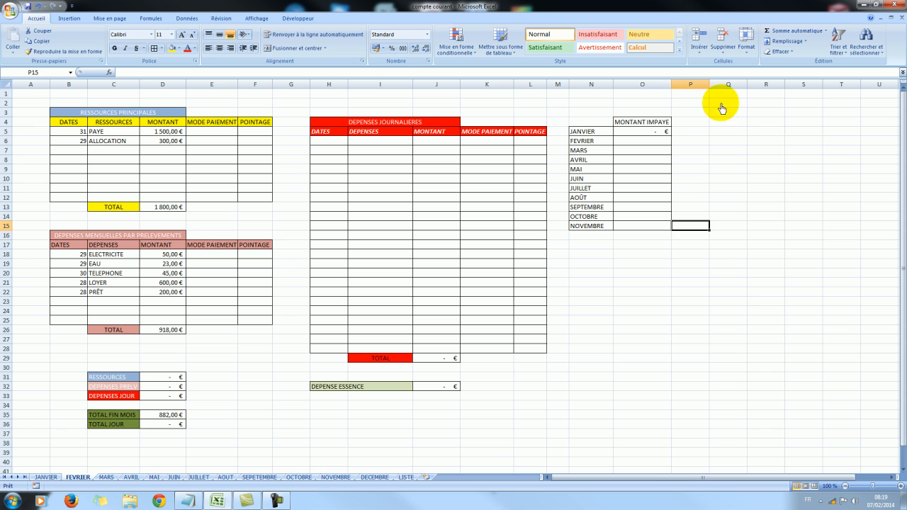
pyautogui.click(105, 477)
pyautogui.click(785, 330)
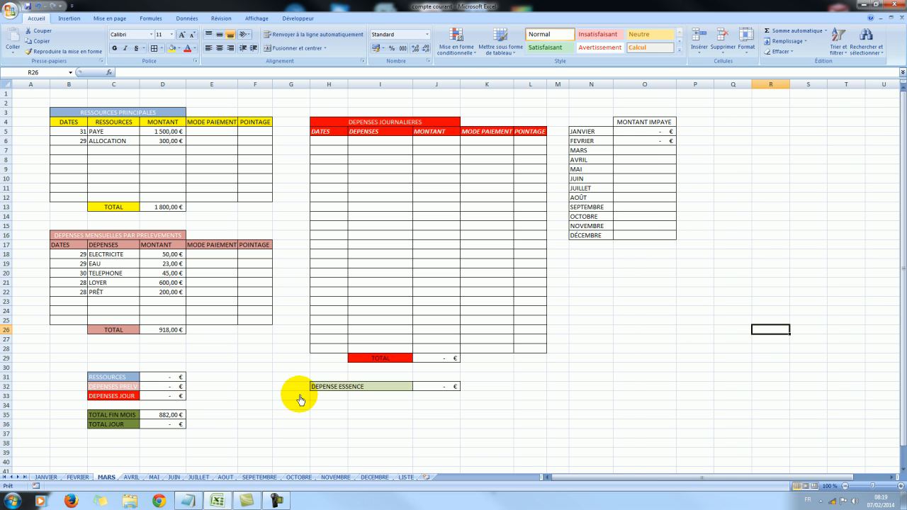
# Enter a DIVERTISSEMENT expense of 20 € in row 6 of the FEVRIER worksheet's DEPENSES JOURNALIERES table.
pyautogui.click(76, 478)
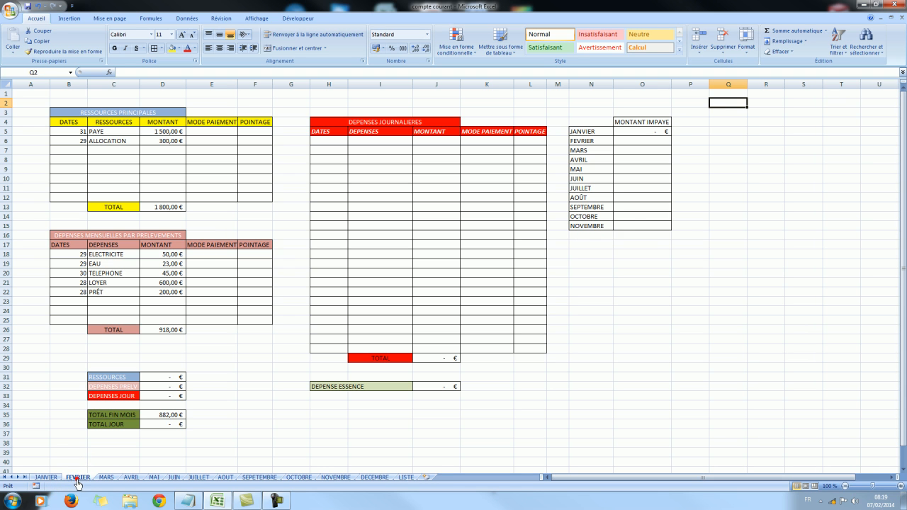
pyautogui.click(402, 144)
pyautogui.click(417, 145)
pyautogui.click(375, 160)
pyautogui.click(436, 146)
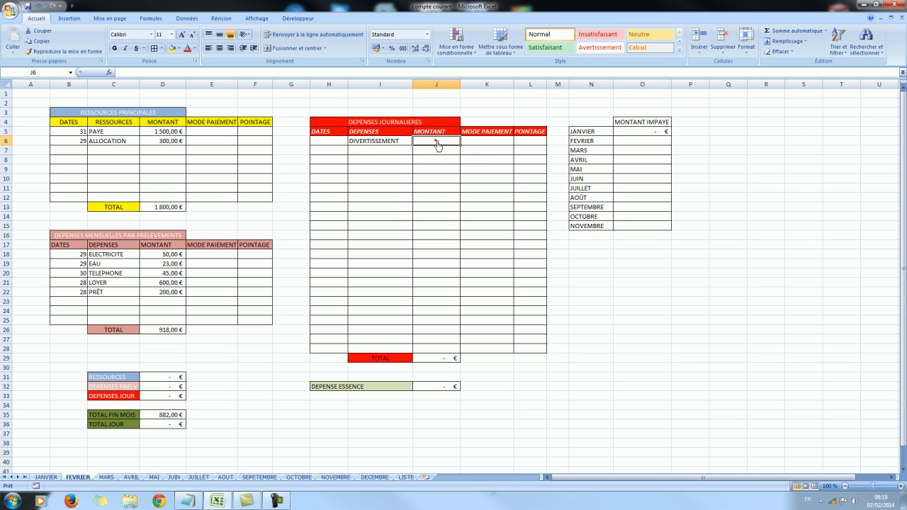
pyautogui.write('20')
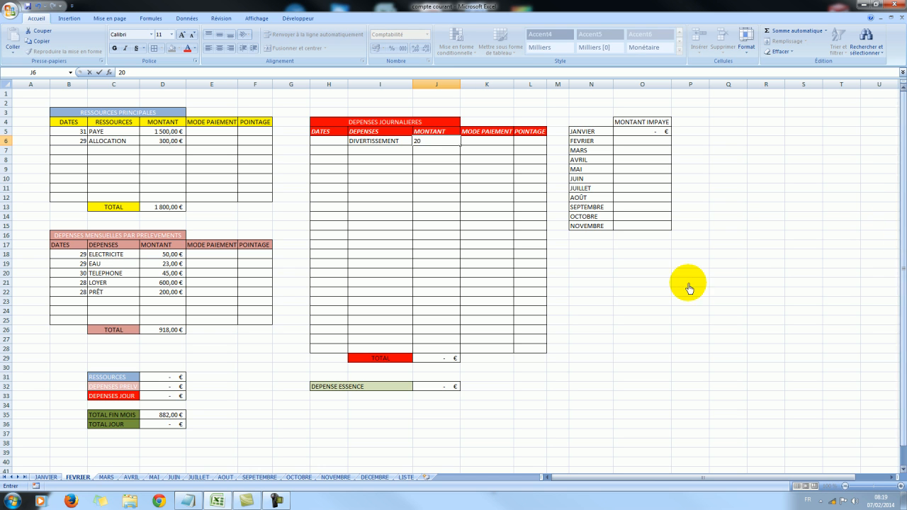
pyautogui.click(654, 301)
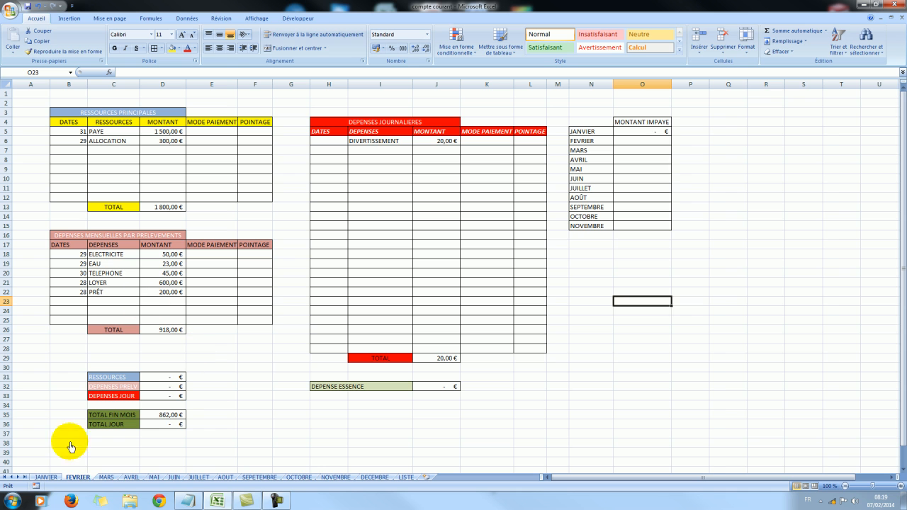
# Check the unpaid FEVRIER amount in the MONTANT IMPAYE tables on the MARS, AVRIL, MAI, JUIN and DECEMBRE worksheets.
pyautogui.click(105, 477)
pyautogui.click(131, 477)
pyautogui.click(153, 477)
pyautogui.click(177, 478)
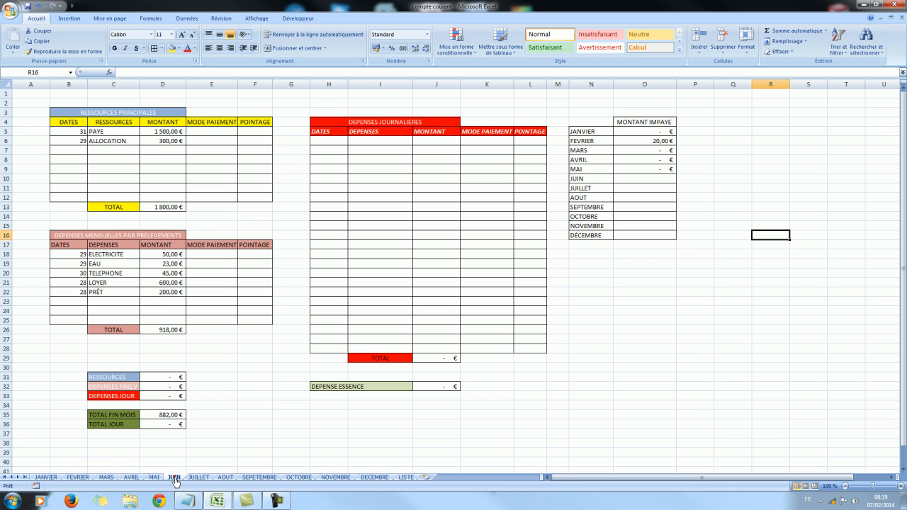
pyautogui.click(375, 480)
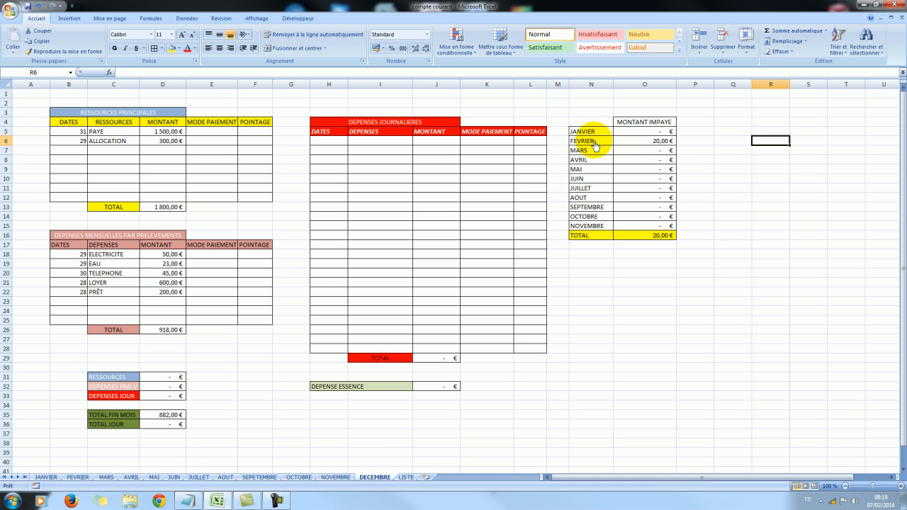
# Mark the DIVERTISSEMENT expense on the FEVRIER worksheet with R in the POINTAGE column.
pyautogui.click(77, 477)
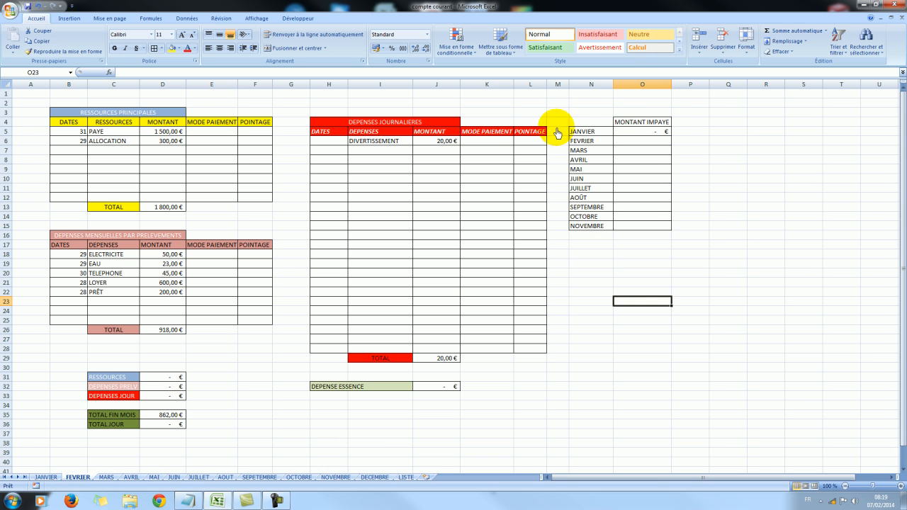
pyautogui.click(527, 141)
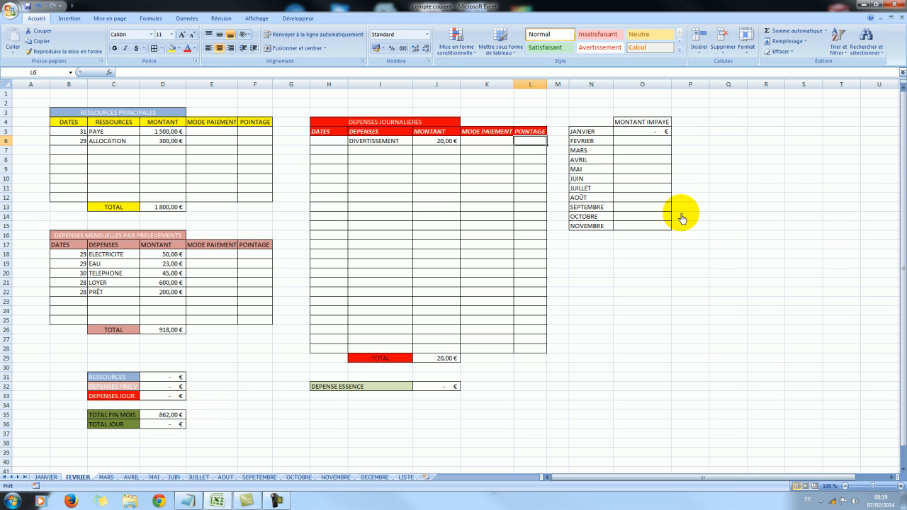
pyautogui.write('R')
pyautogui.click(696, 291)
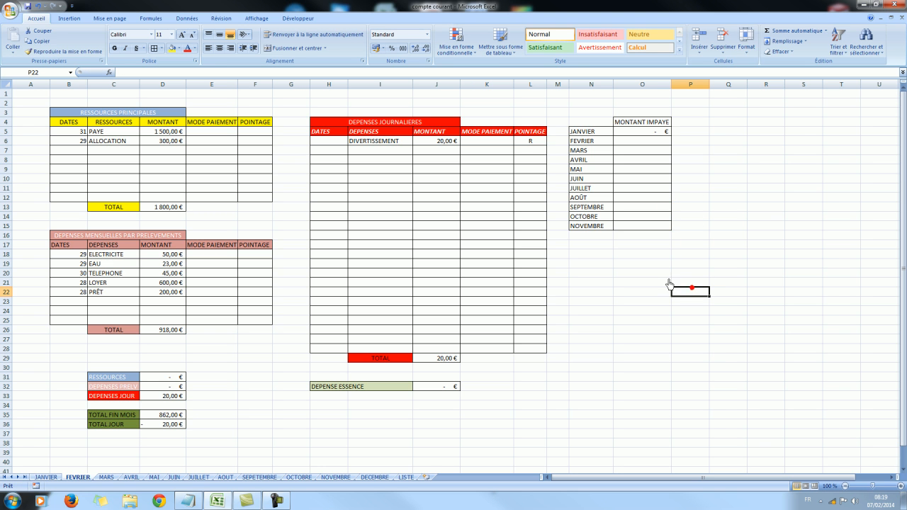
# Compare the DECEMBRE worksheet's MONTANT IMPAYE table and TOTAL with the ticked expense on the FEVRIER worksheet.
pyautogui.click(374, 476)
pyautogui.click(731, 173)
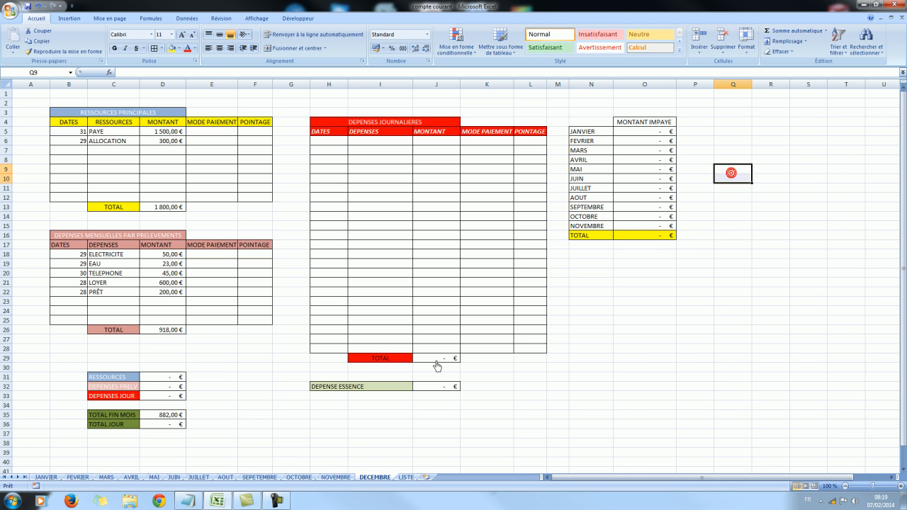
pyautogui.click(80, 480)
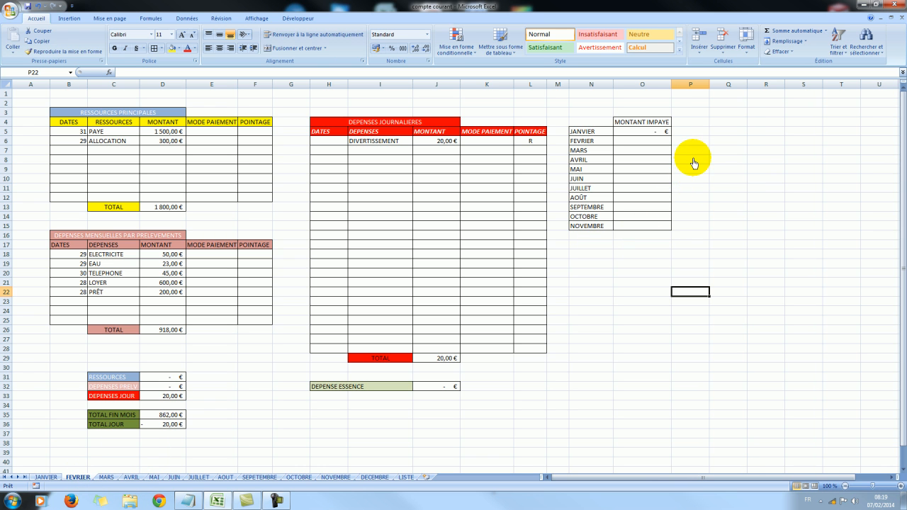
pyautogui.click(371, 481)
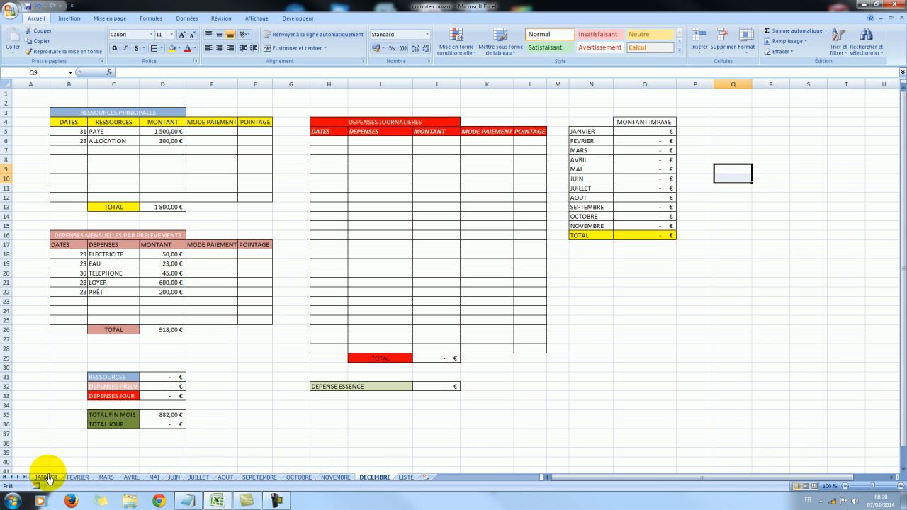
# Clear the DIVERTISSEMENT test entry, with its amount and POINTAGE mark, from row 6 of the FEVRIER worksheet.
pyautogui.click(77, 477)
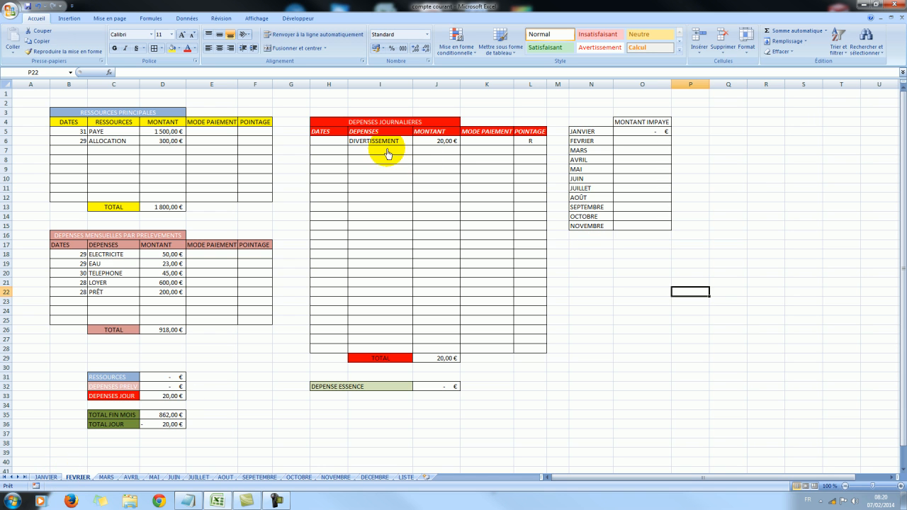
pyautogui.click(383, 143)
pyautogui.press('BackSpace')
pyautogui.click(439, 141)
pyautogui.press('BackSpace')
pyautogui.click(483, 158)
pyautogui.click(580, 263)
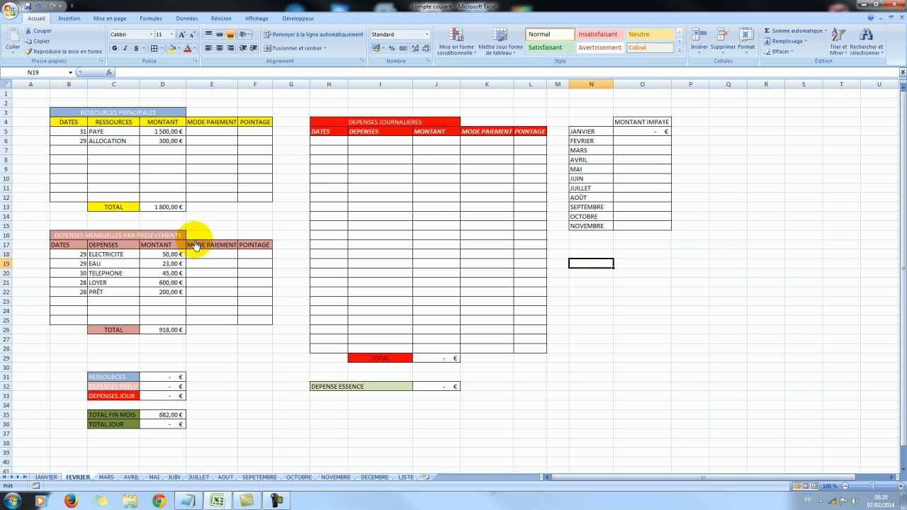
# Review the JANVIER and FEVRIER worksheets' resource and expense tables.
pyautogui.click(47, 478)
pyautogui.click(75, 479)
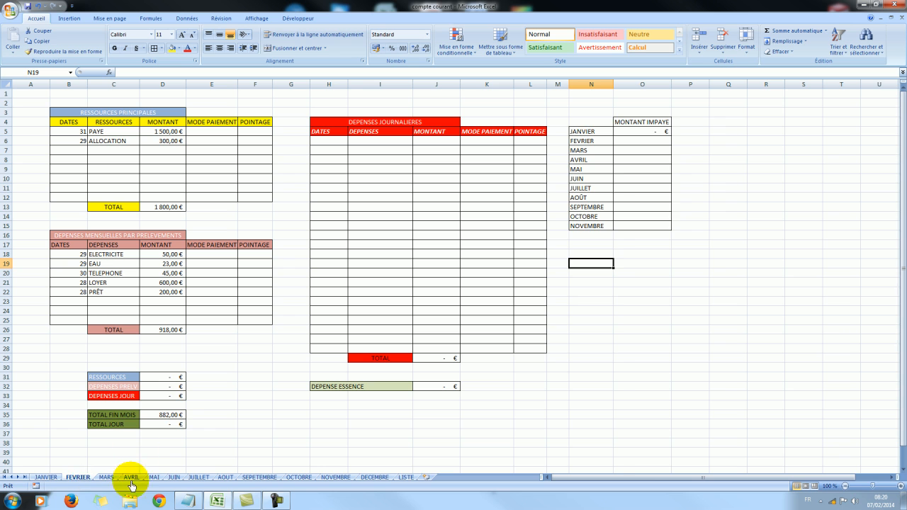
pyautogui.click(46, 477)
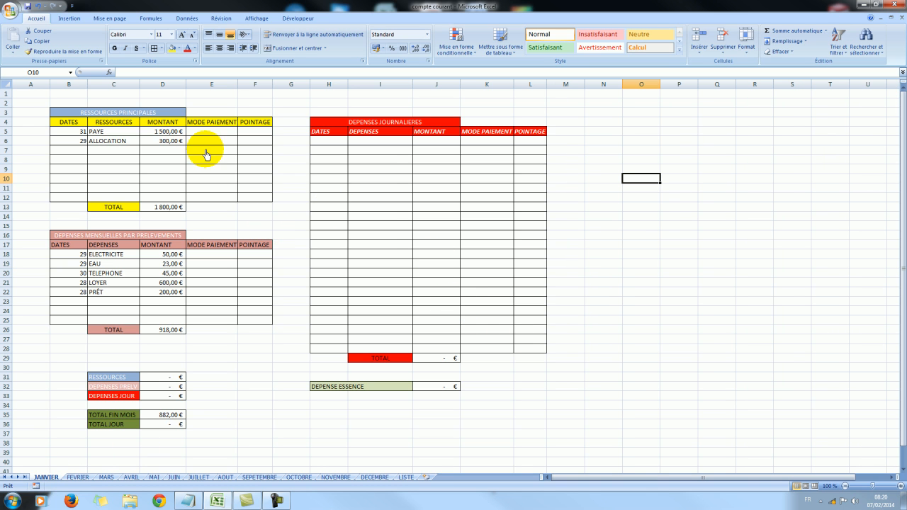
pyautogui.click(71, 478)
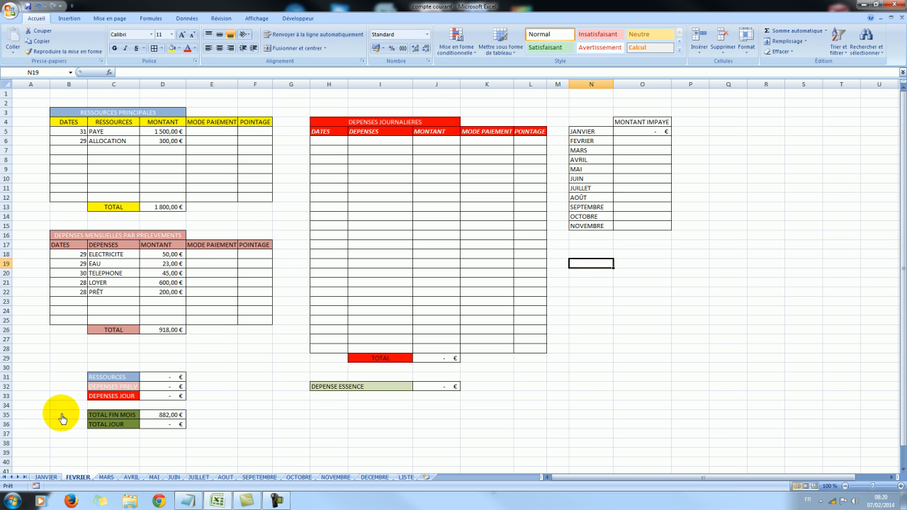
pyautogui.click(59, 359)
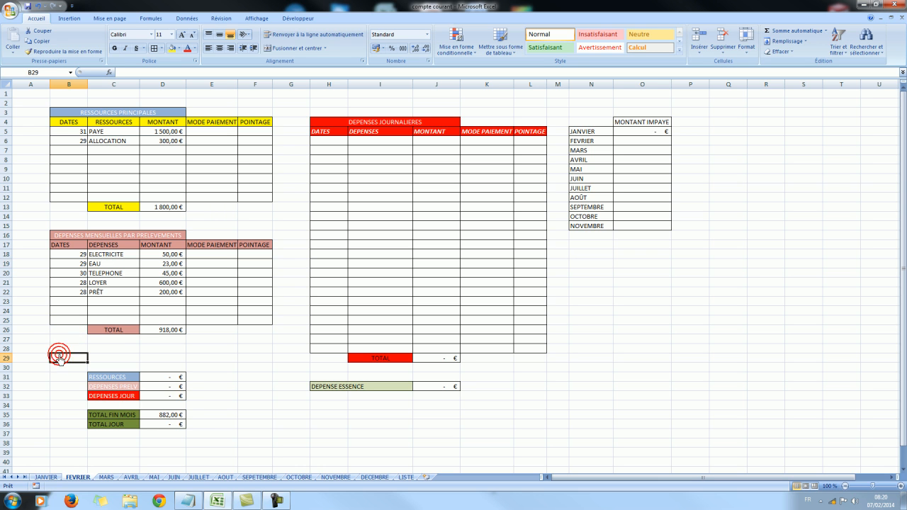